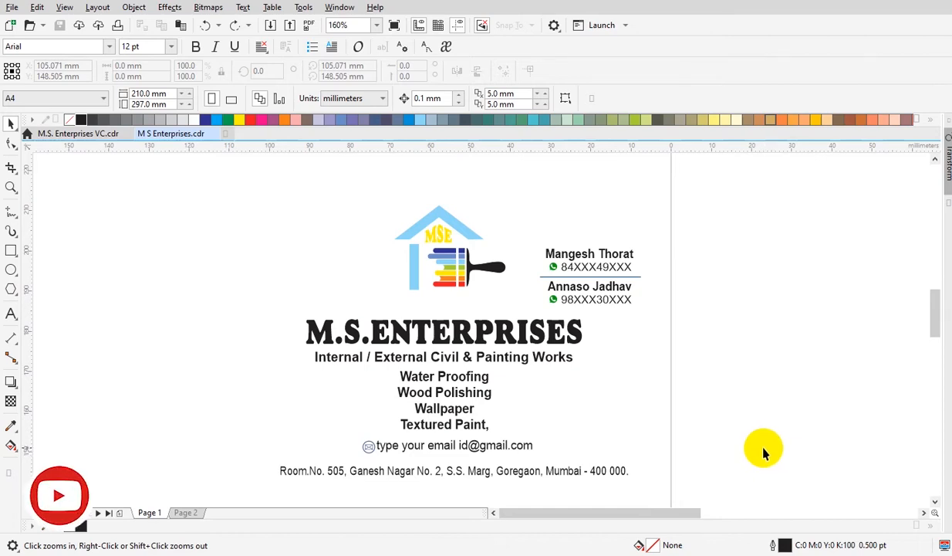
Draw a rectangle about 111 mm wide and 73 mm high on the blank page beside the company details
{"action": "right_click", "coordinate": [747, 457]}
{"action": "right_click", "coordinate": [740, 460]}
{"action": "left_click_drag", "start_coordinate": [600, 360], "coordinate": [951, 509]}
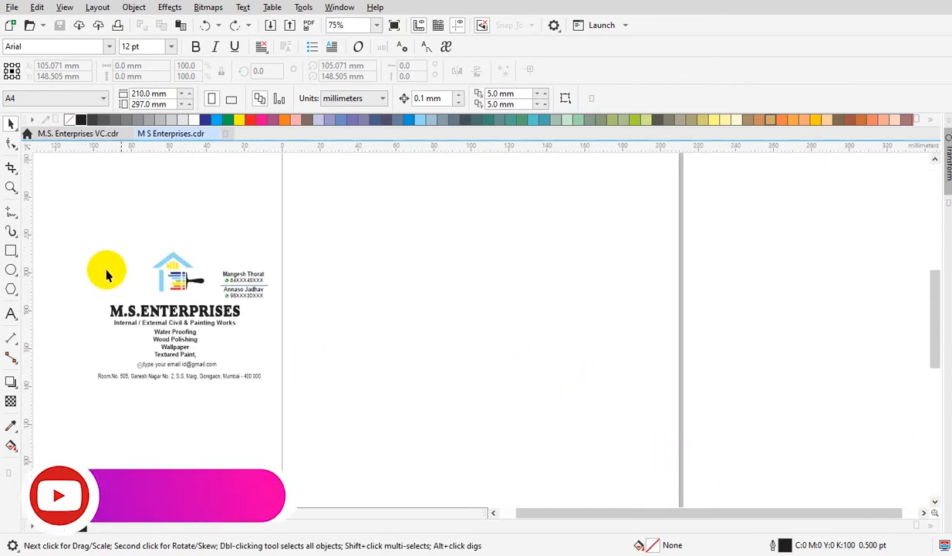
{"action": "left_click", "coordinate": [12, 253]}
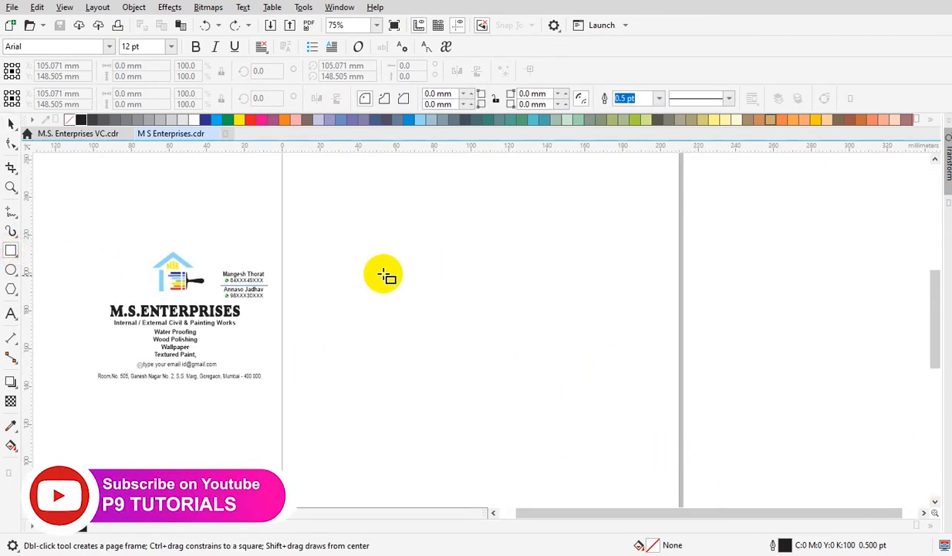
{"action": "left_click_drag", "start_coordinate": [374, 268], "coordinate": [583, 406]}
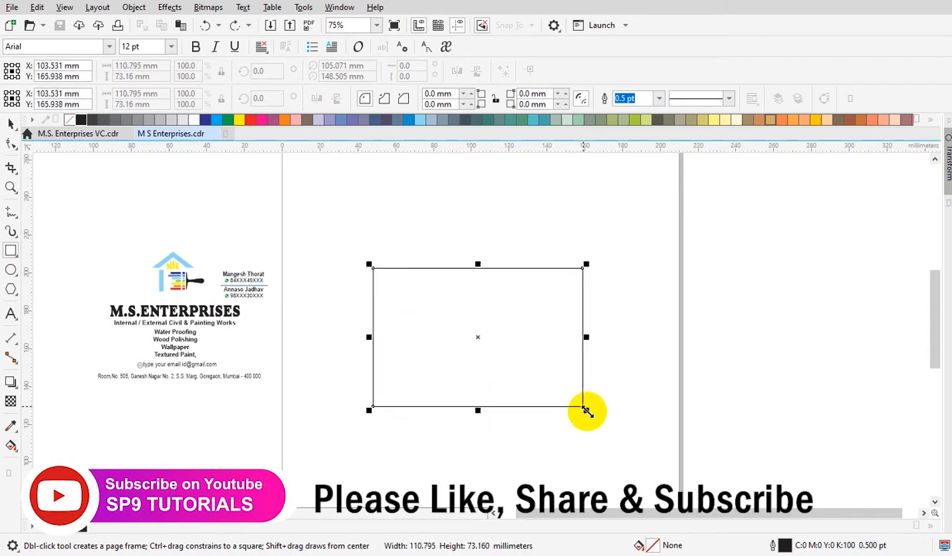
{"action": "key", "text": "space"}
{"action": "key", "text": "F2"}
{"action": "left_click_drag", "start_coordinate": [333, 249], "coordinate": [621, 447]}
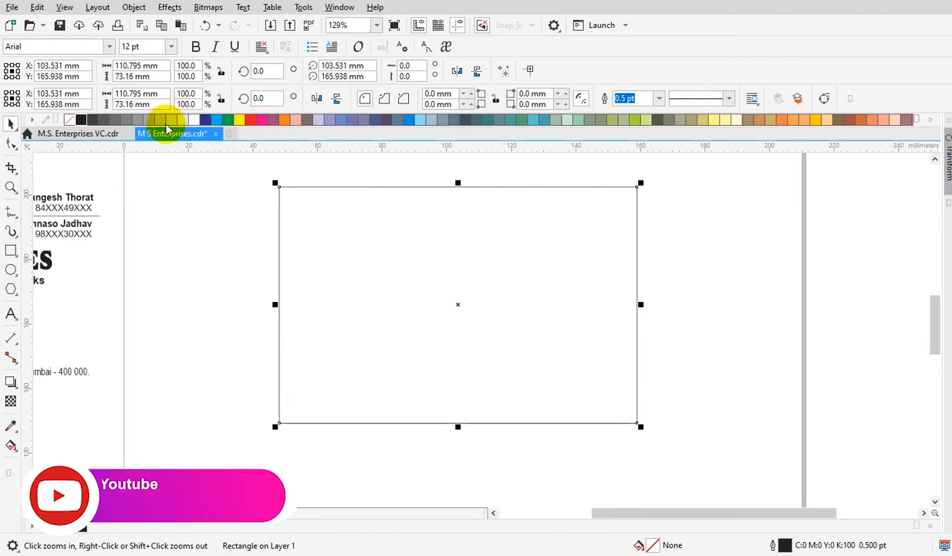
Set the rectangle's size to 93 mm wide and 56 mm high
{"action": "double_click", "coordinate": [128, 93]}
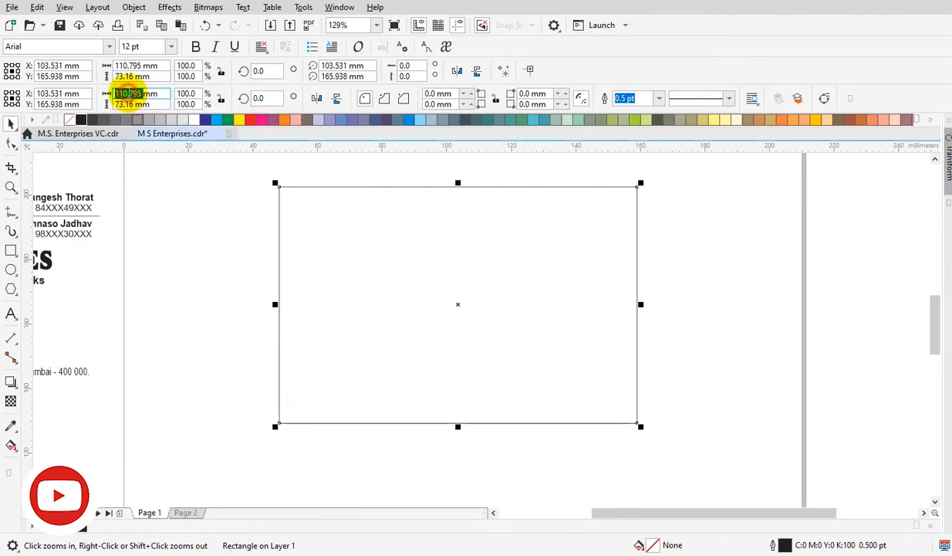
{"action": "type", "text": "93"}
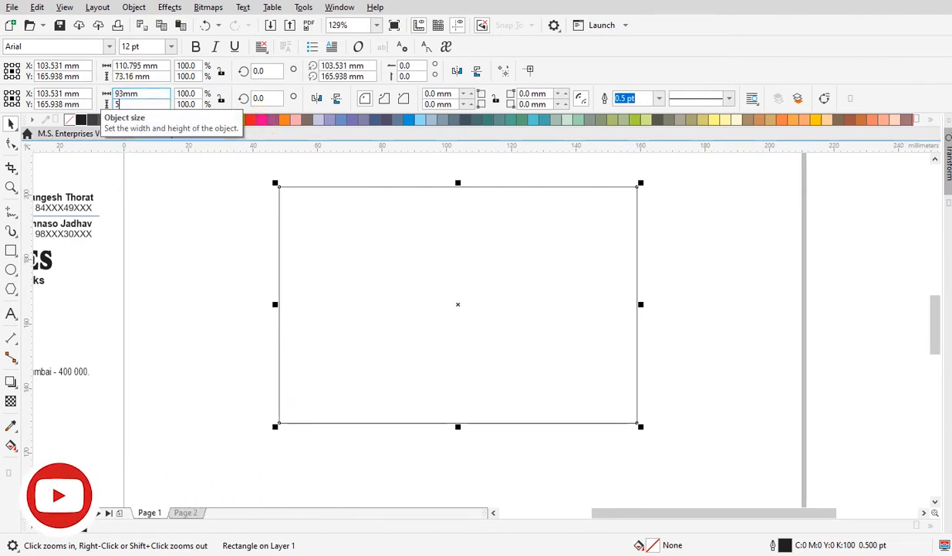
{"action": "key", "text": "Return"}
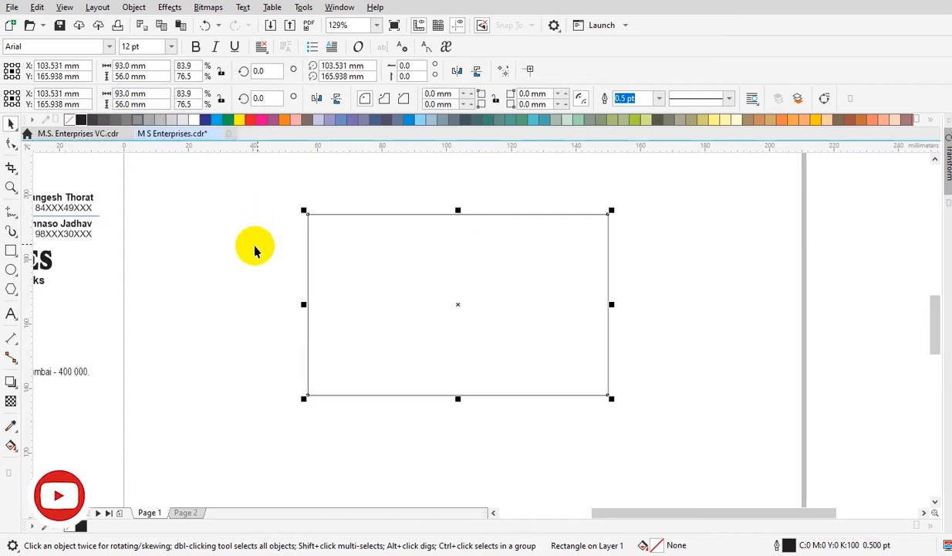
{"action": "left_click", "coordinate": [254, 249]}
{"action": "key", "text": "z"}
{"action": "left_click_drag", "start_coordinate": [215, 177], "coordinate": [693, 419]}
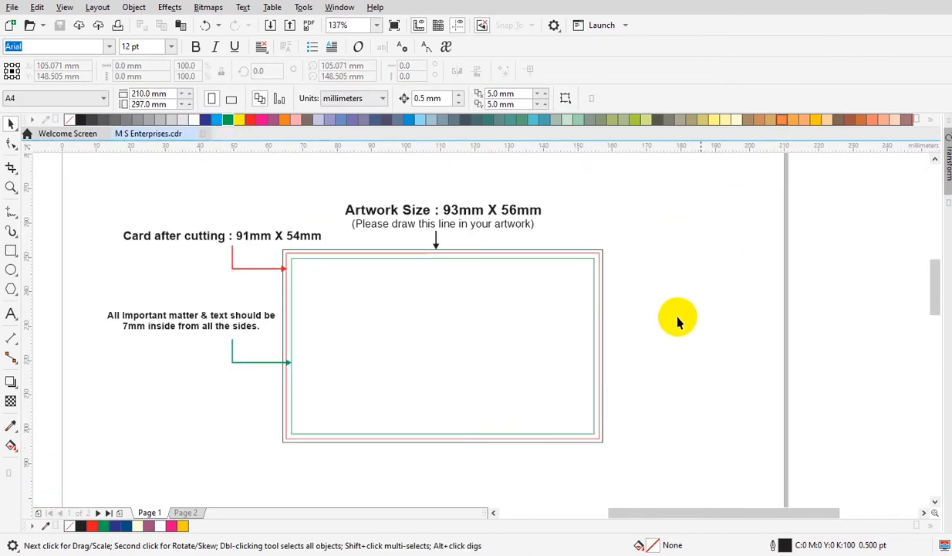
{"action": "right_click", "coordinate": [671, 319]}
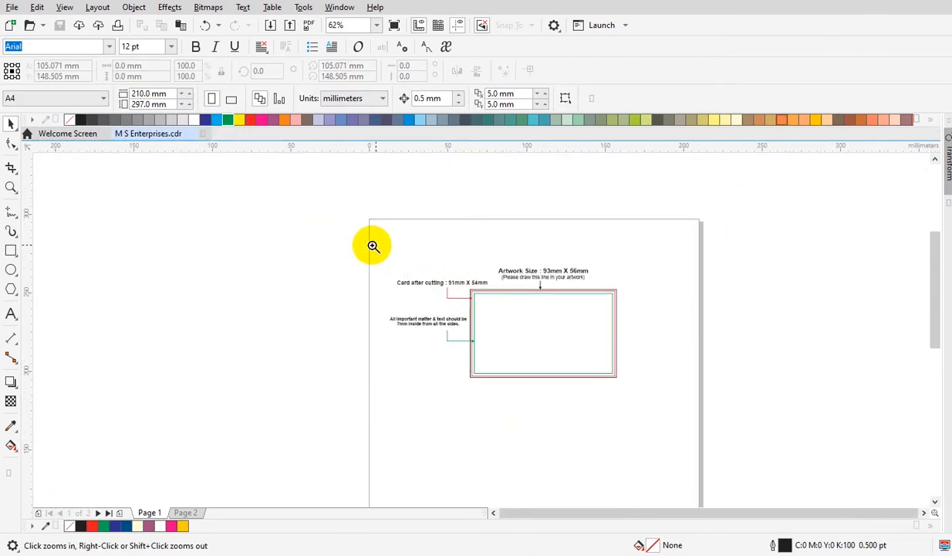
{"action": "left_click_drag", "start_coordinate": [384, 245], "coordinate": [630, 392]}
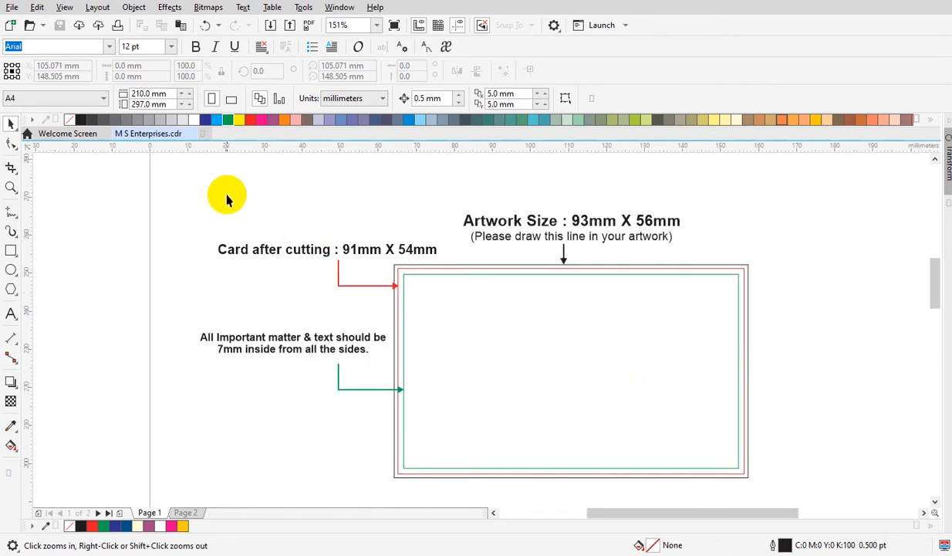
{"action": "scroll", "coordinate": [790, 497], "scroll_direction": "up", "scroll_amount": 1}
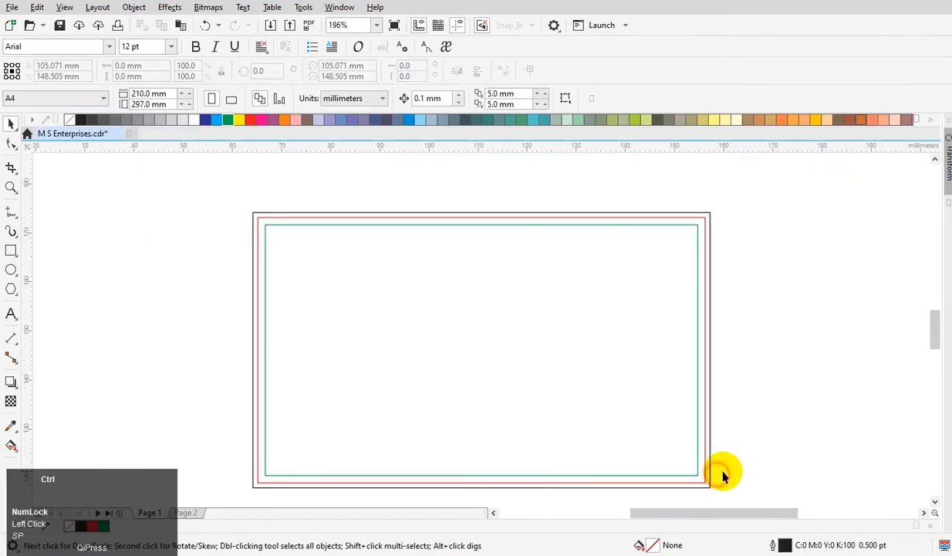
Save the document and move the M.S.ENTERPRISES title with its tagline from beside the page into the lower card outline
{"action": "key", "text": "ctrl+s"}
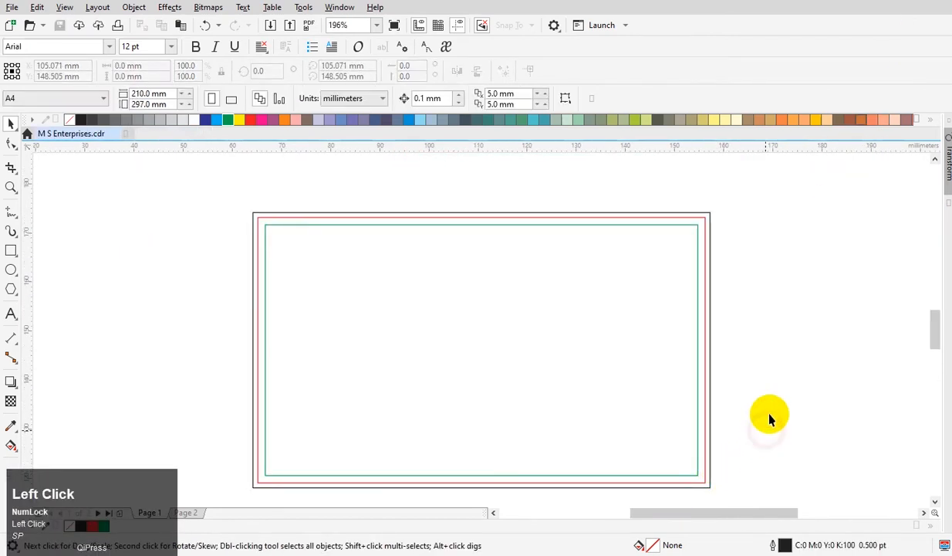
{"action": "key", "text": "F3"}
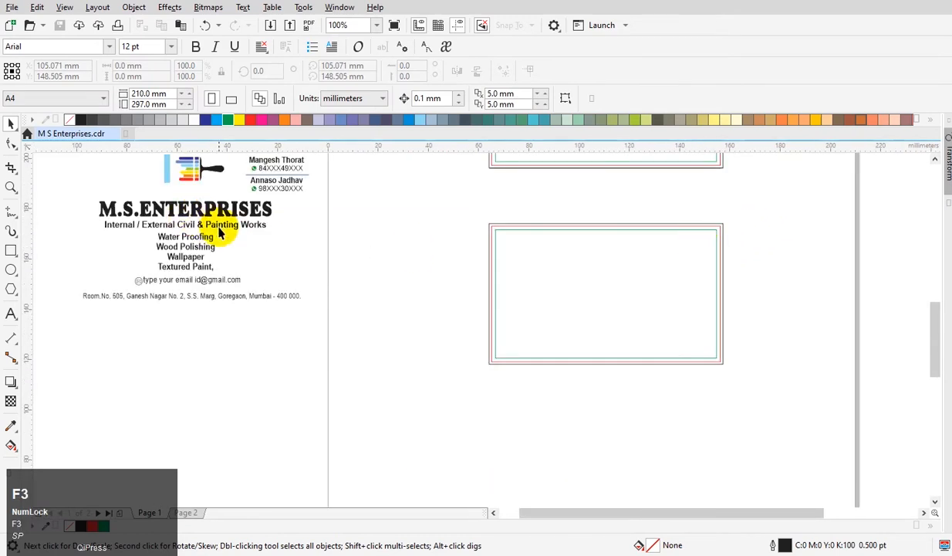
{"action": "left_click", "coordinate": [219, 226]}
{"action": "left_click", "coordinate": [213, 207], "text": "shift"}
{"action": "left_click_drag", "start_coordinate": [213, 206], "coordinate": [639, 279]}
Move the services list into the card under the tagline and place the email and address lines just below the card
{"action": "left_click", "coordinate": [190, 246]}
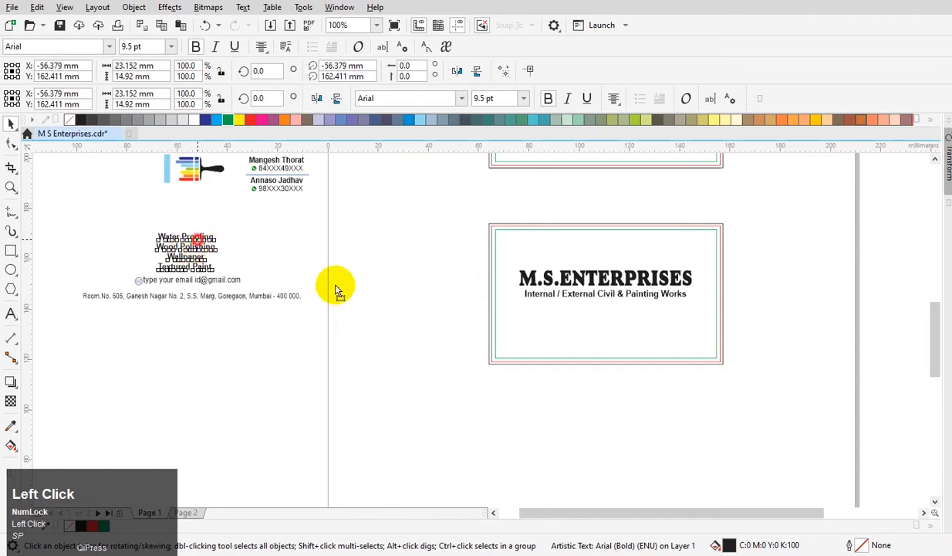
{"action": "left_click_drag", "start_coordinate": [189, 247], "coordinate": [613, 308]}
{"action": "left_click", "coordinate": [176, 280]}
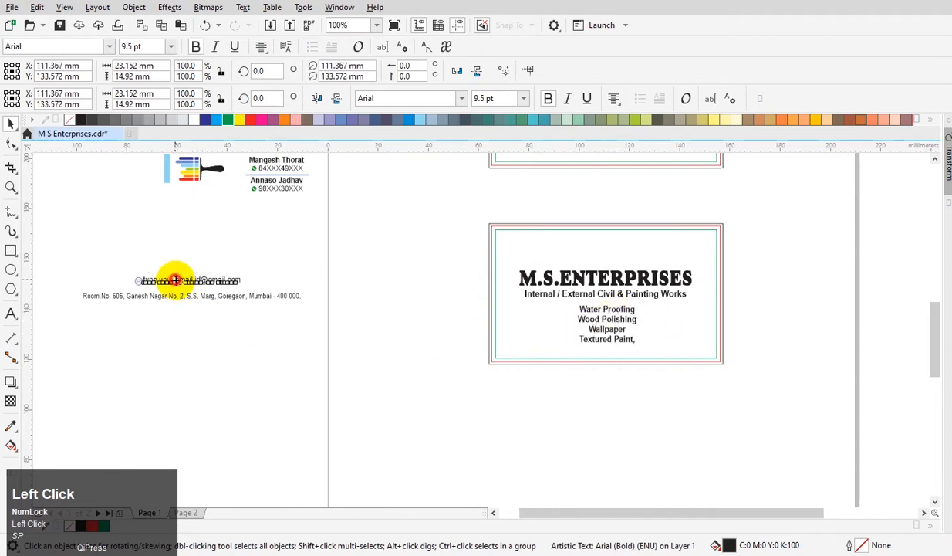
{"action": "left_click", "coordinate": [212, 297], "text": "shift"}
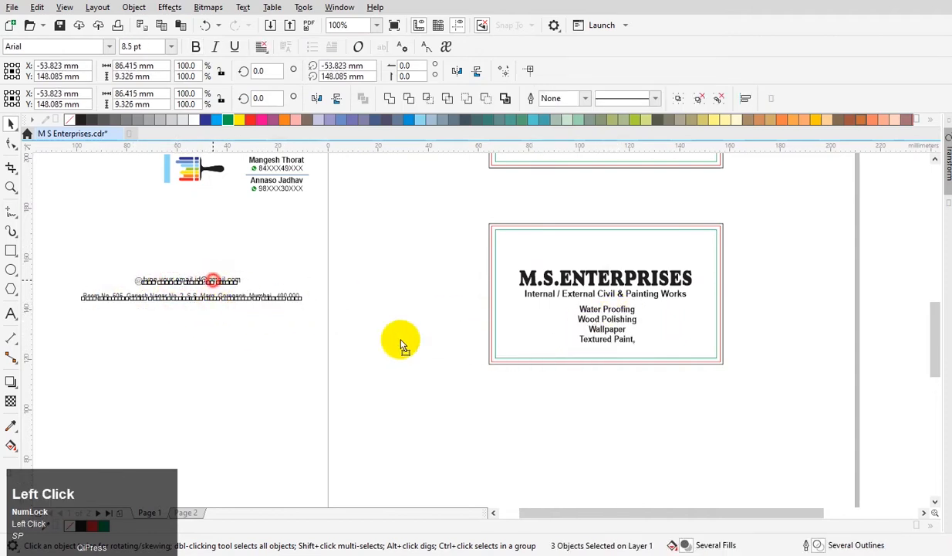
{"action": "left_click_drag", "start_coordinate": [401, 345], "coordinate": [620, 378]}
{"action": "key", "text": "F2"}
{"action": "left_click_drag", "start_coordinate": [476, 208], "coordinate": [744, 410]}
{"action": "scroll", "coordinate": [492, 193], "scroll_direction": "up", "scroll_amount": 1}
{"action": "left_click", "coordinate": [803, 262]}
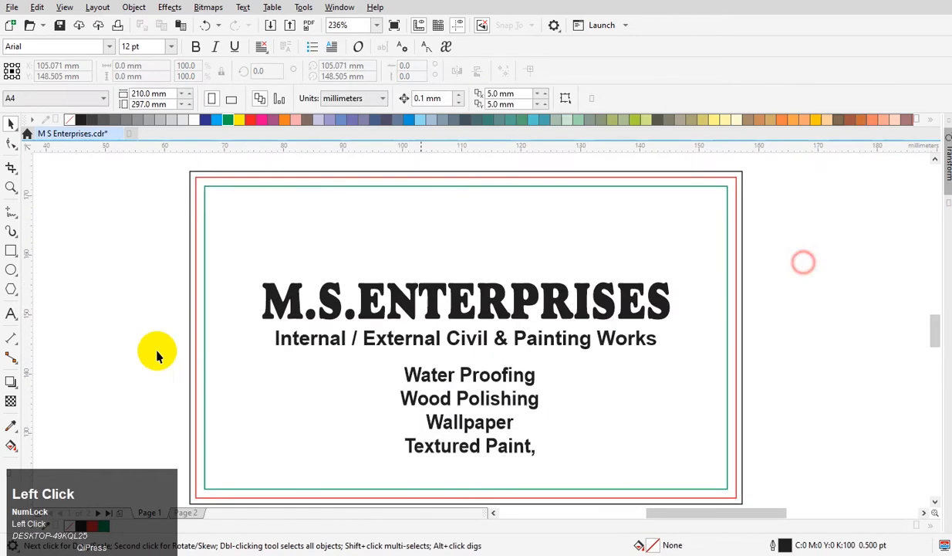
Draw a rectangle about 41 mm wide over the card's left part and stretch it past the bottom edge to about 57 mm high
{"action": "left_click", "coordinate": [11, 252]}
{"action": "left_click_drag", "start_coordinate": [186, 169], "coordinate": [415, 457]}
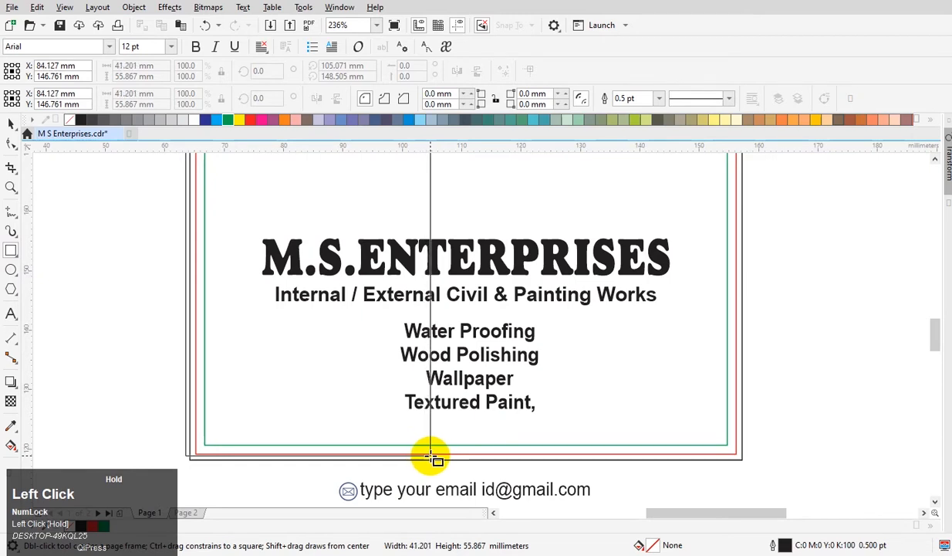
{"action": "left_click_drag", "start_coordinate": [434, 458], "coordinate": [432, 455]}
{"action": "key", "text": "space"}
{"action": "key", "text": "F3"}
{"action": "key", "text": "F2"}
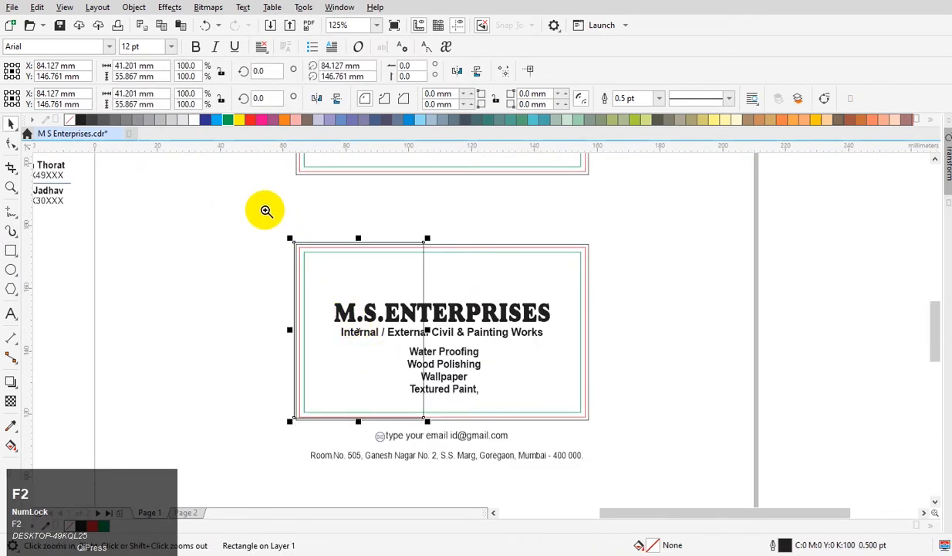
{"action": "left_click_drag", "start_coordinate": [266, 210], "coordinate": [548, 446]}
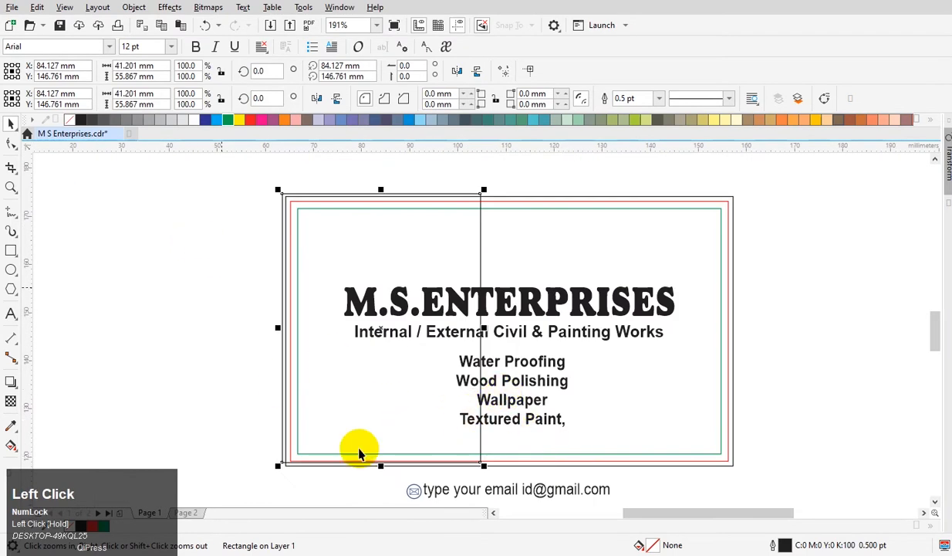
{"action": "left_click_drag", "start_coordinate": [382, 466], "coordinate": [385, 474]}
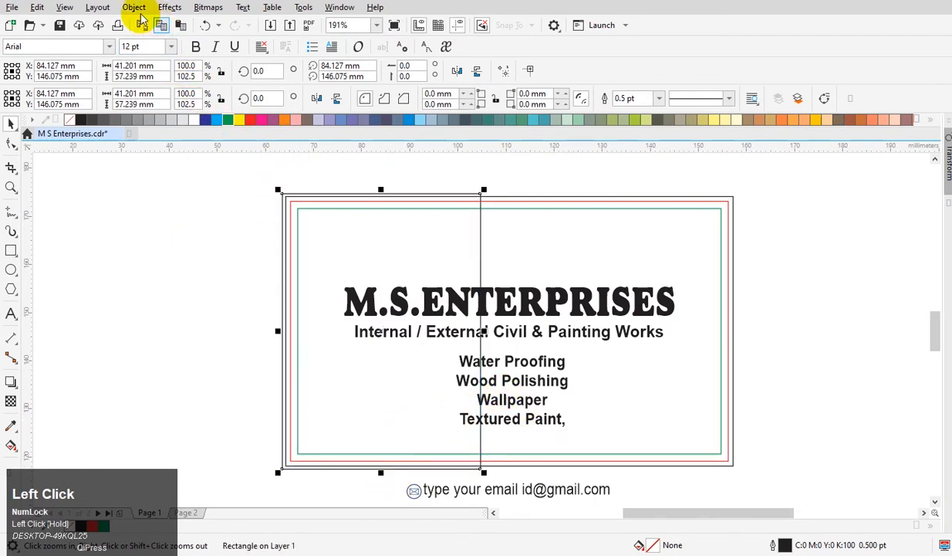
Fill the rectangle over the card's left part with Blue and remove its outline
{"action": "left_click", "coordinate": [205, 120]}
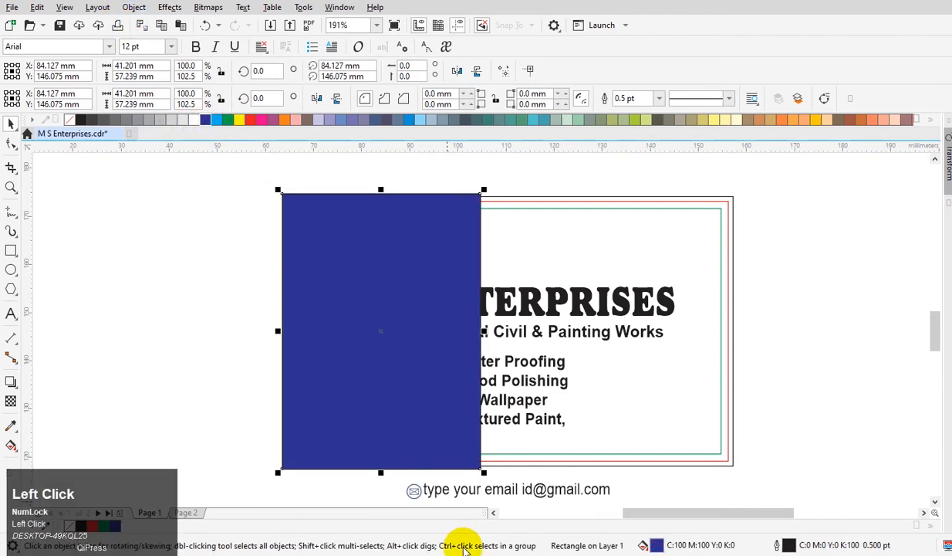
{"action": "left_click", "coordinate": [374, 416]}
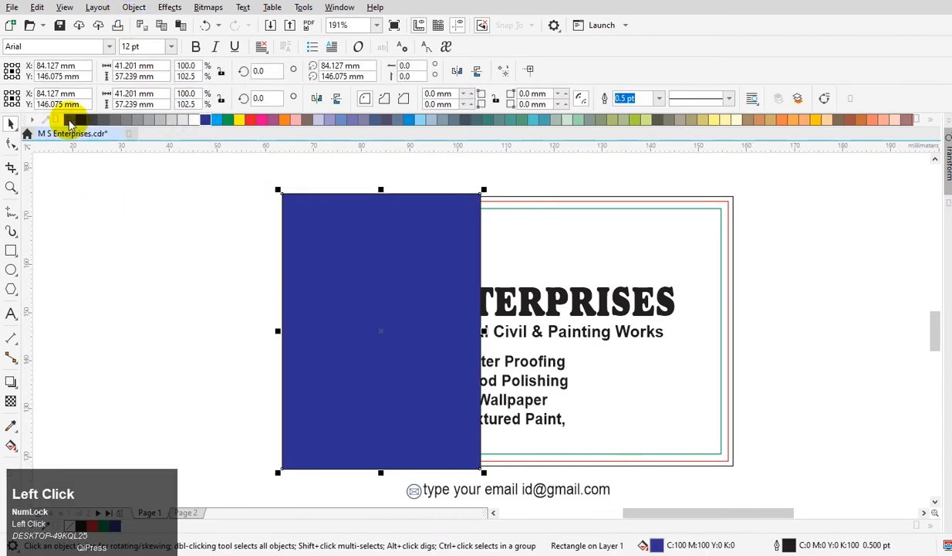
{"action": "right_click", "coordinate": [70, 120]}
{"action": "left_click", "coordinate": [212, 292]}
{"action": "left_click", "coordinate": [425, 319]}
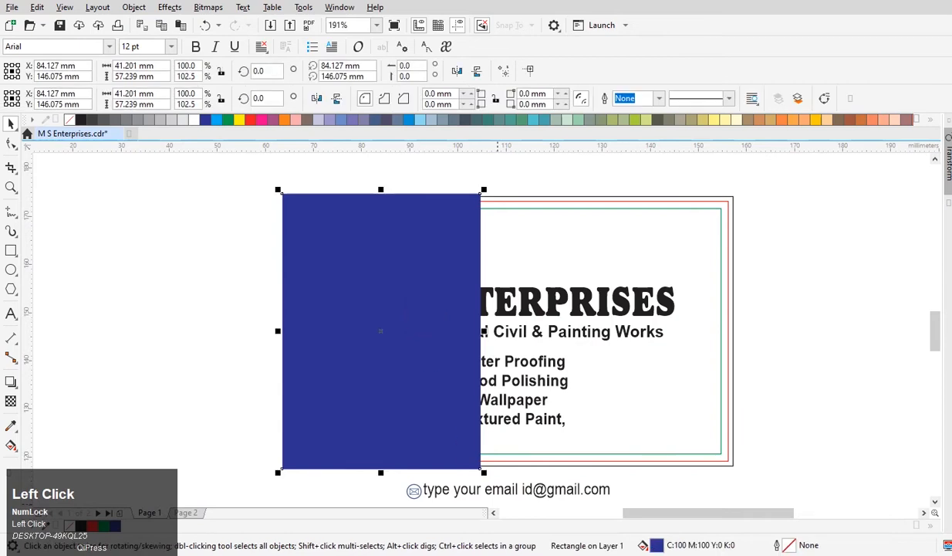
Change the left rectangle's uniform fill to CMYK C100 M40 Y0 K40
{"action": "double_click", "coordinate": [643, 546]}
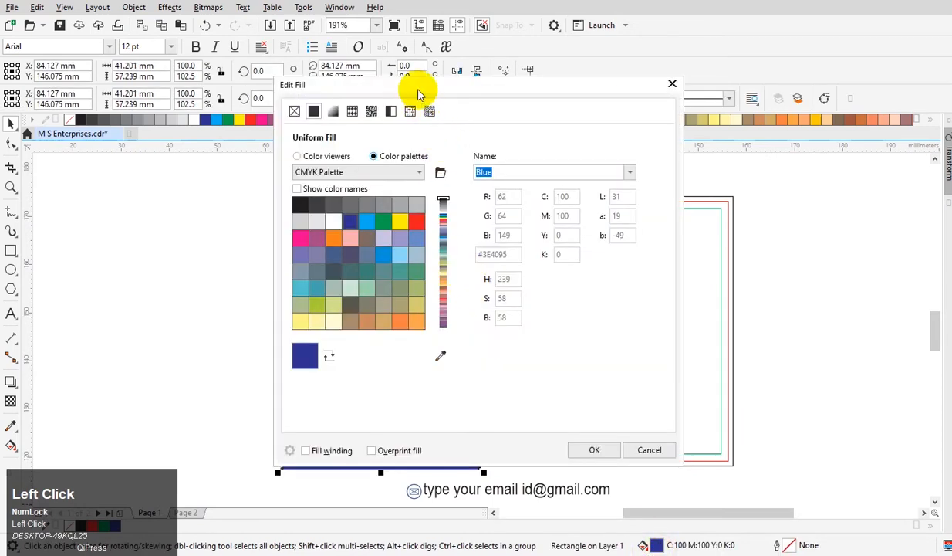
{"action": "left_click_drag", "start_coordinate": [420, 90], "coordinate": [617, 103]}
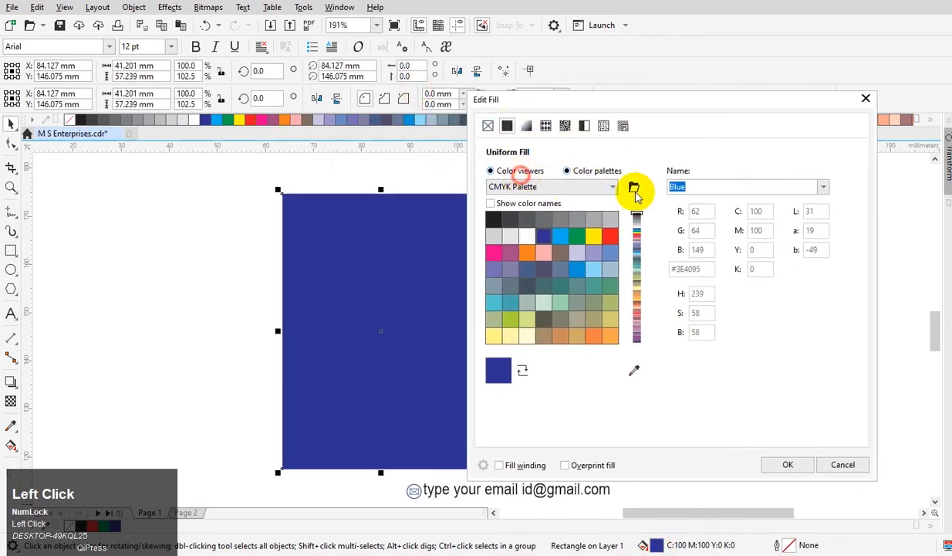
{"action": "left_click", "coordinate": [760, 248]}
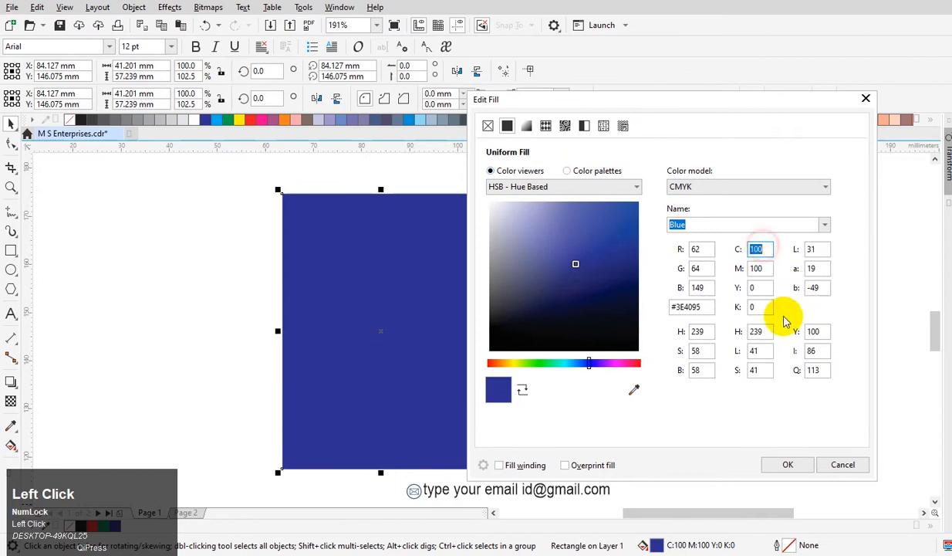
{"action": "type", "text": "40"}
{"action": "key", "text": "Tab"}
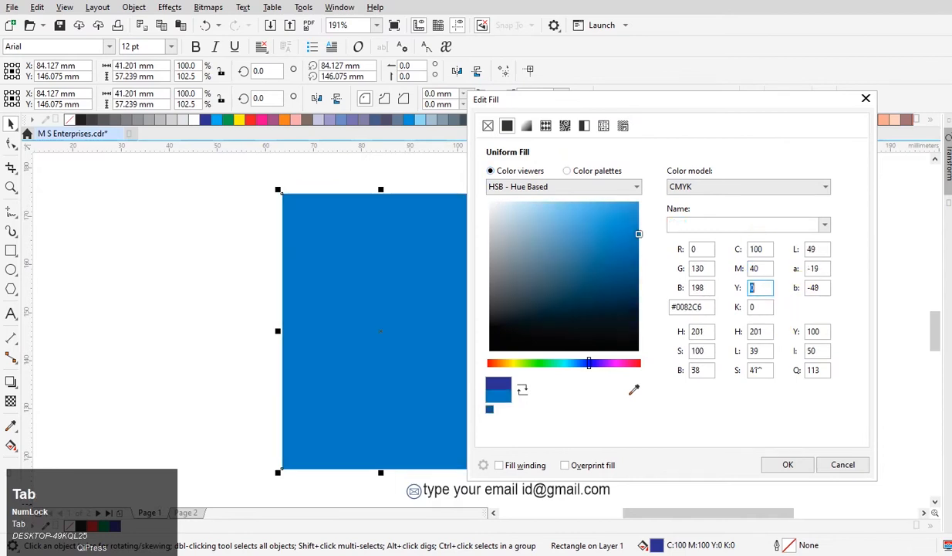
{"action": "key", "text": "Tab"}
{"action": "key", "text": "Return"}
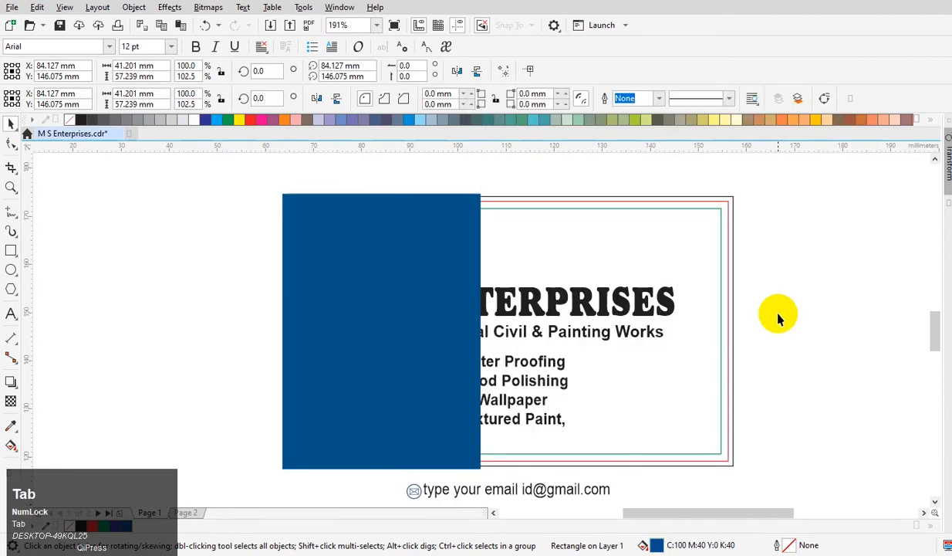
{"action": "left_click", "coordinate": [767, 334]}
PowerClip the dark blue rectangle inside the card's outer black outline
{"action": "left_click", "coordinate": [396, 331]}
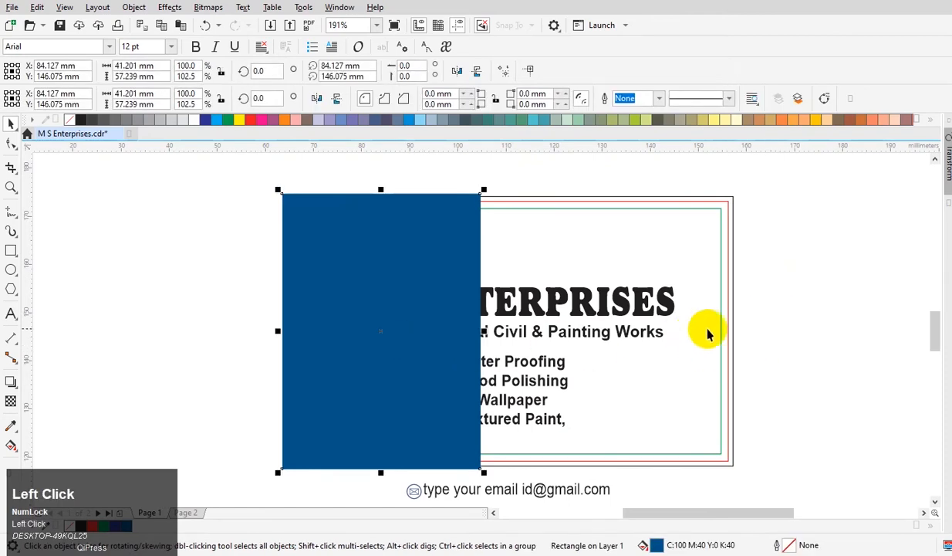
{"action": "left_click", "coordinate": [133, 7]}
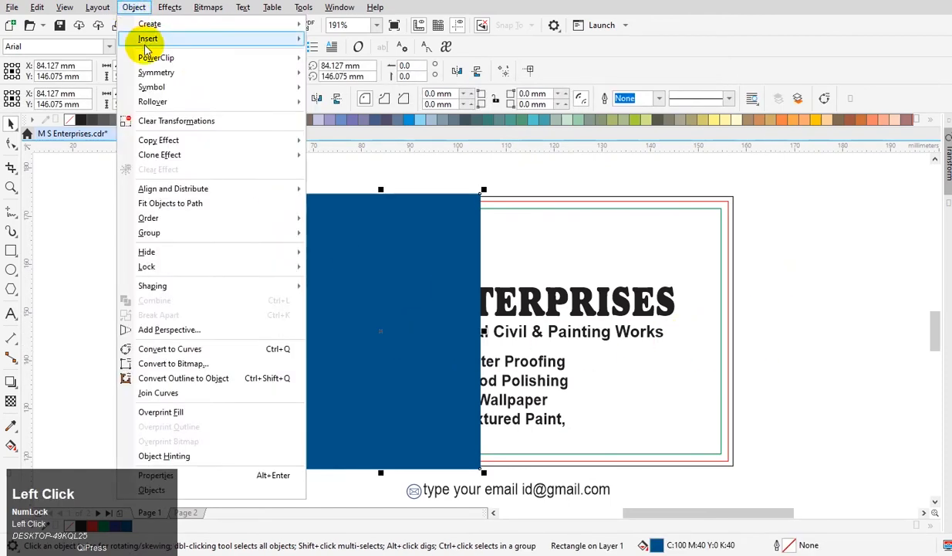
{"action": "mouse_move", "coordinate": [187, 57]}
{"action": "left_click", "coordinate": [399, 57]}
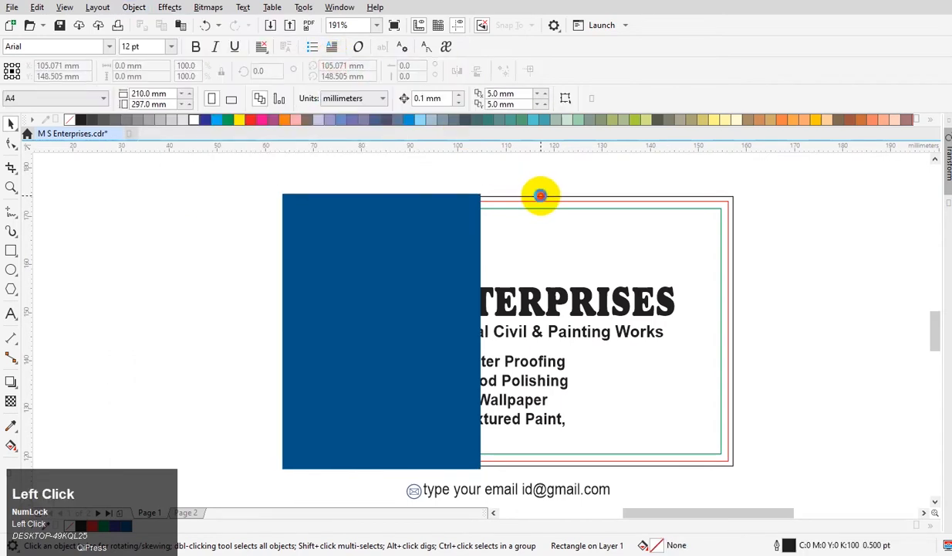
{"action": "left_click", "coordinate": [540, 195]}
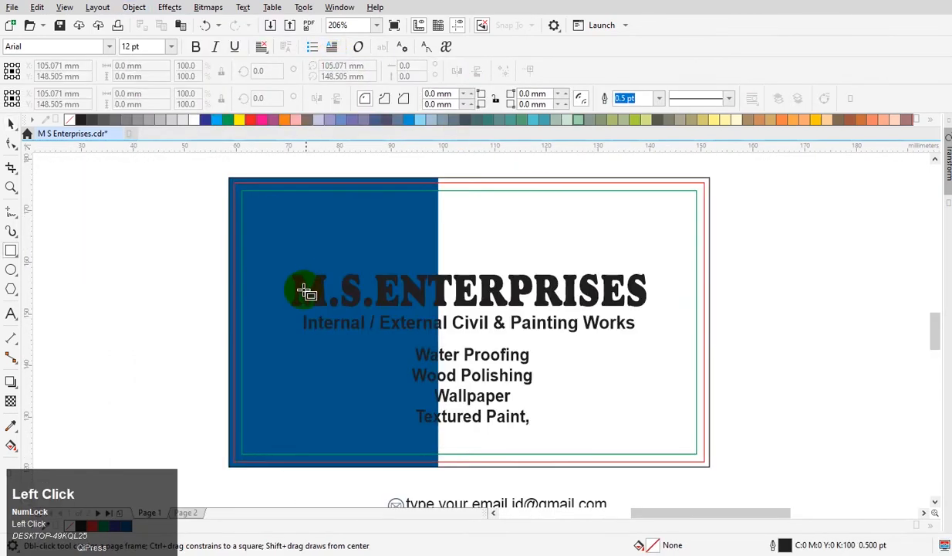
Draw a rectangle about 73 mm wide and 23 mm high across the card's central text and save the document
{"action": "left_click_drag", "start_coordinate": [292, 295], "coordinate": [663, 405]}
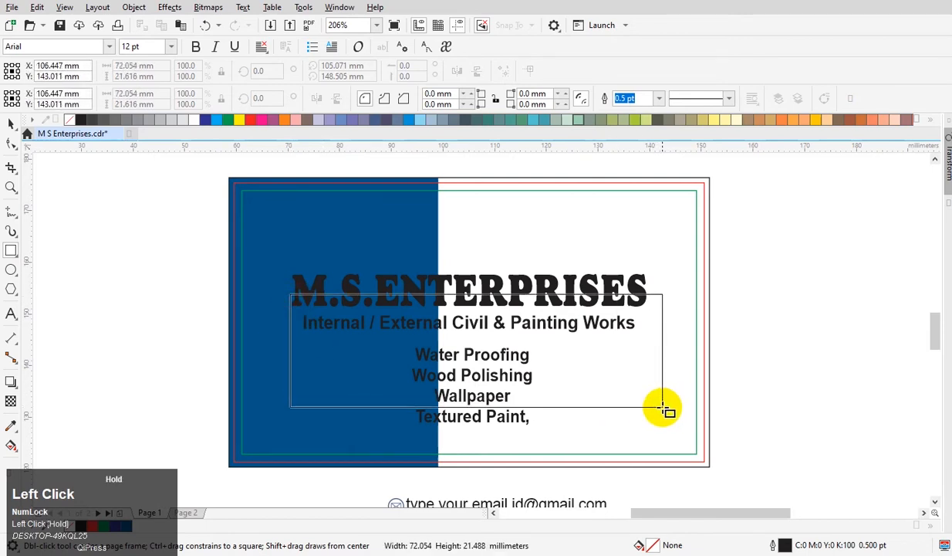
{"action": "left_click_drag", "start_coordinate": [662, 407], "coordinate": [671, 412]}
{"action": "key", "text": "space"}
{"action": "key", "text": "ctrl+s"}
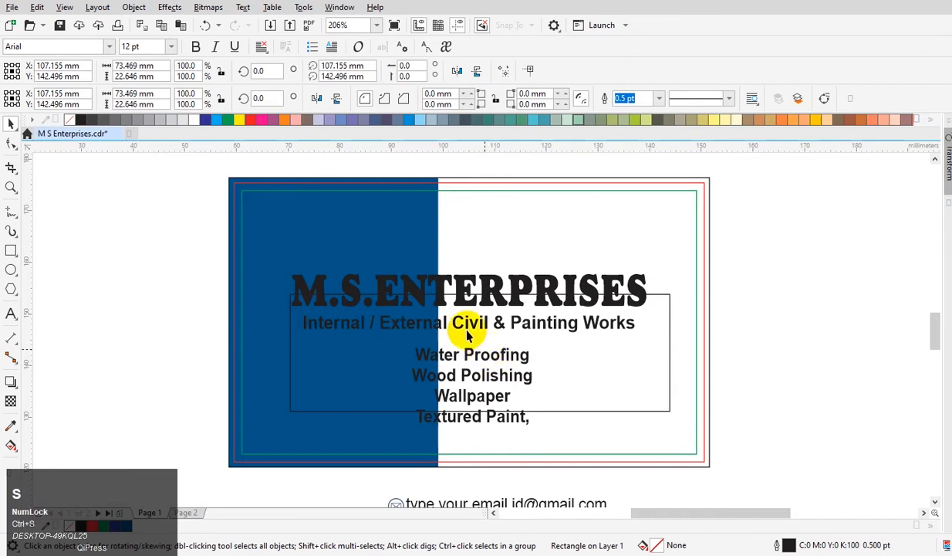
Round all corners of the rectangle around the central text to 3.5 mm and save the document
{"action": "left_click", "coordinate": [662, 301]}
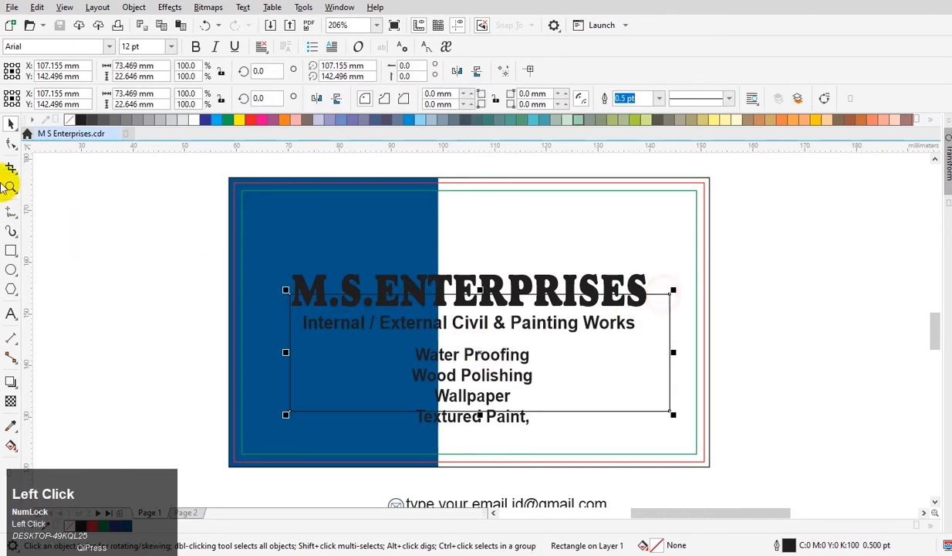
{"action": "left_click", "coordinate": [12, 143]}
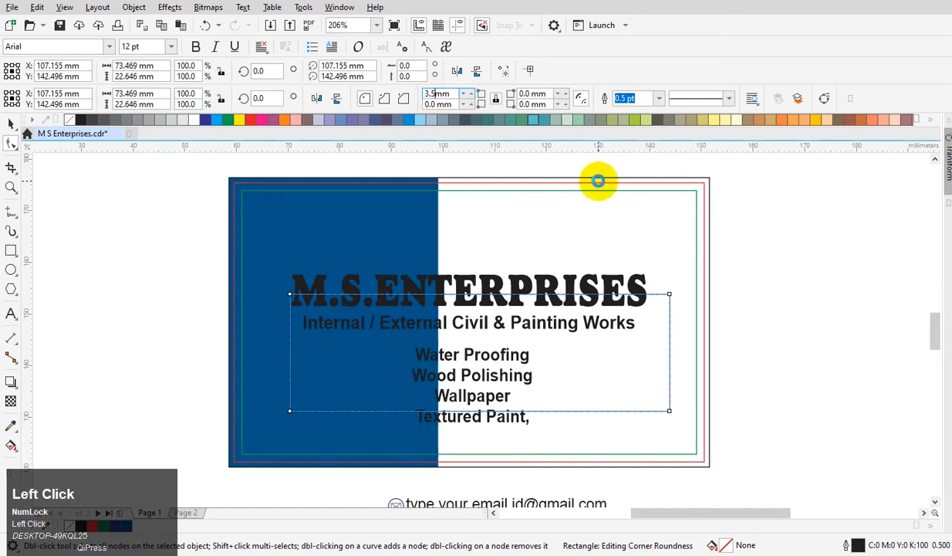
{"action": "key", "text": "space"}
{"action": "left_click", "coordinate": [775, 340]}
{"action": "key", "text": "ctrl+s"}
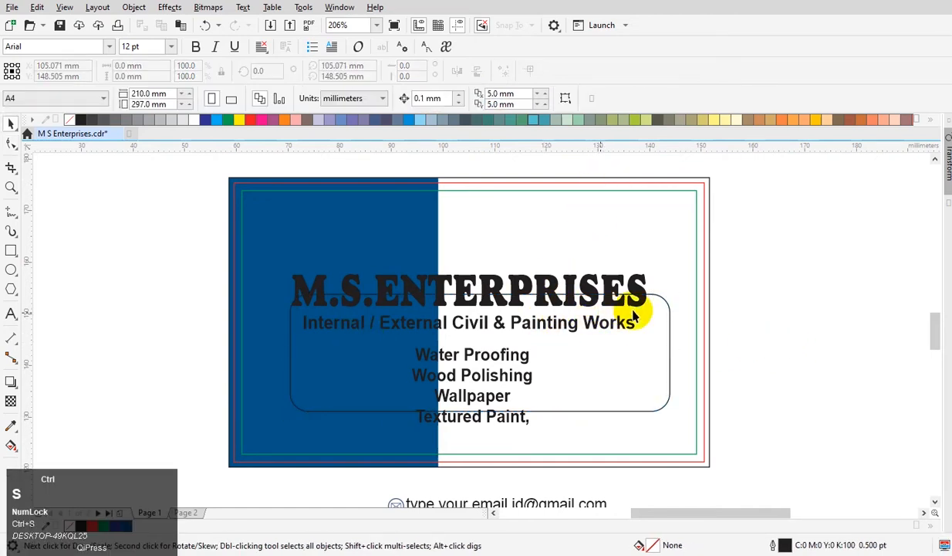
Cut the rounded rectangle and paste it inside the card's PowerClip contents
{"action": "left_click", "coordinate": [669, 324]}
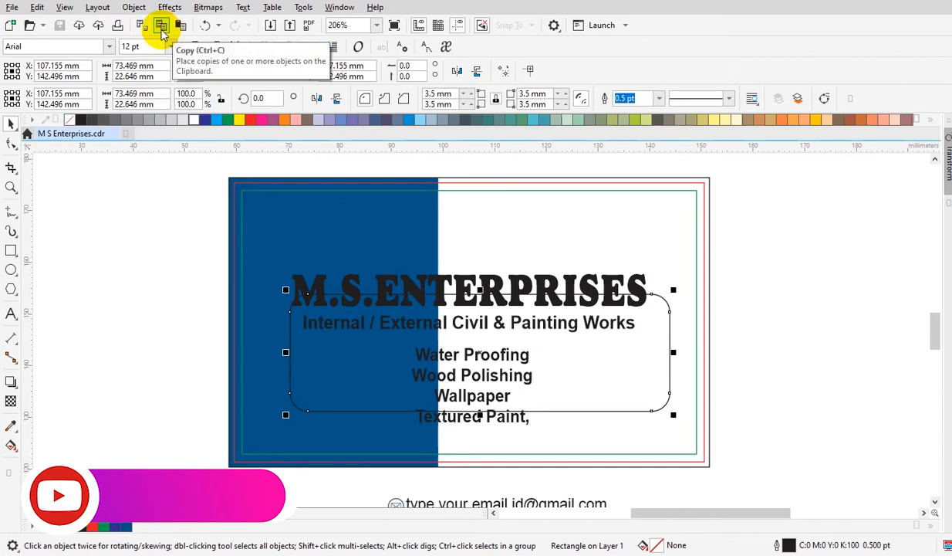
{"action": "left_click", "coordinate": [141, 27]}
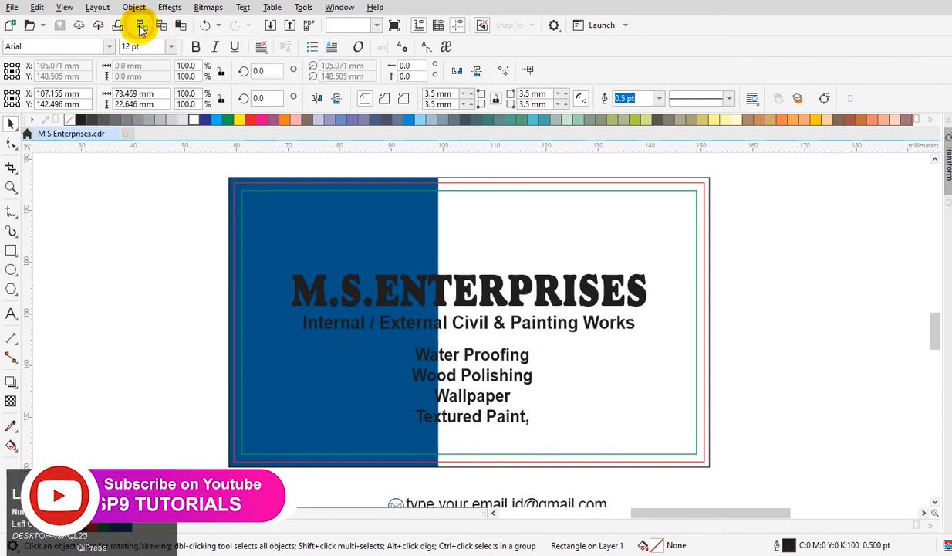
{"action": "double_click", "coordinate": [302, 219]}
{"action": "key", "text": "ctrl+v"}
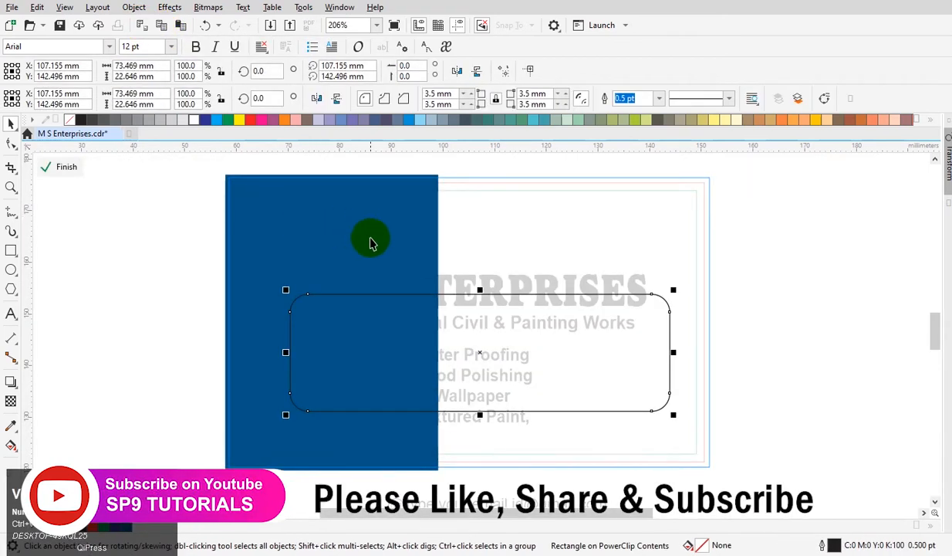
Trim the dark blue rectangle with the overlapping rounded rectangle, keeping the rounded rectangle in place
{"action": "left_click", "coordinate": [358, 232], "text": "shift"}
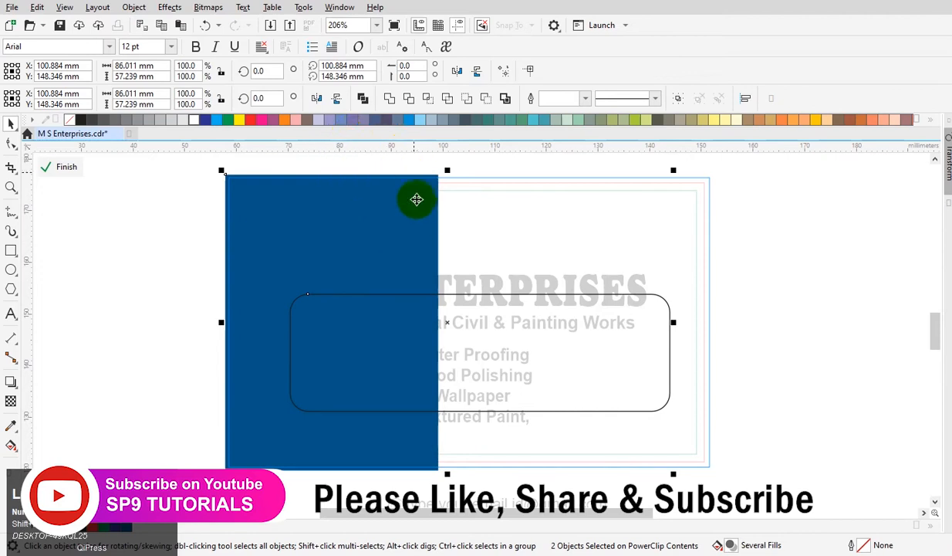
{"action": "left_click", "coordinate": [409, 99]}
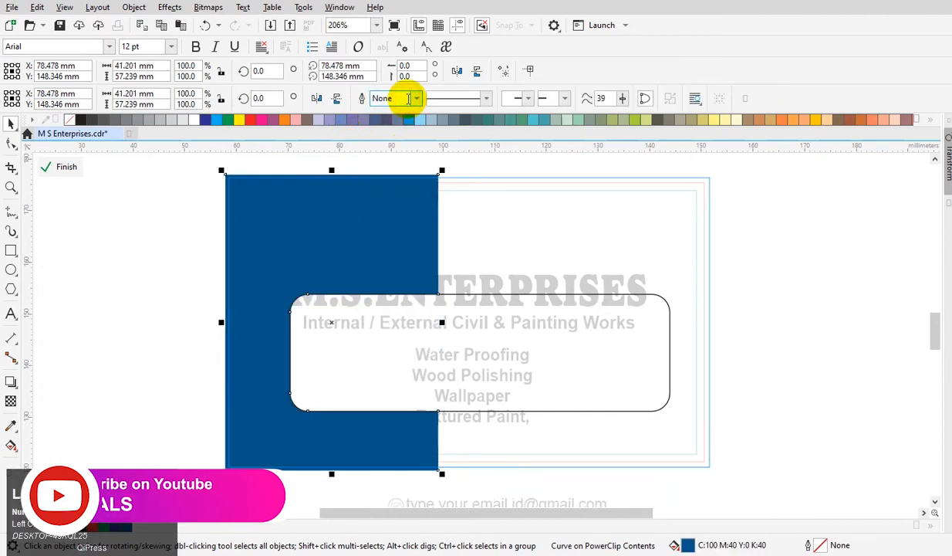
{"action": "left_click", "coordinate": [493, 278]}
{"action": "left_click_drag", "start_coordinate": [494, 300], "coordinate": [797, 301]}
{"action": "key", "text": "ctrl+z"}
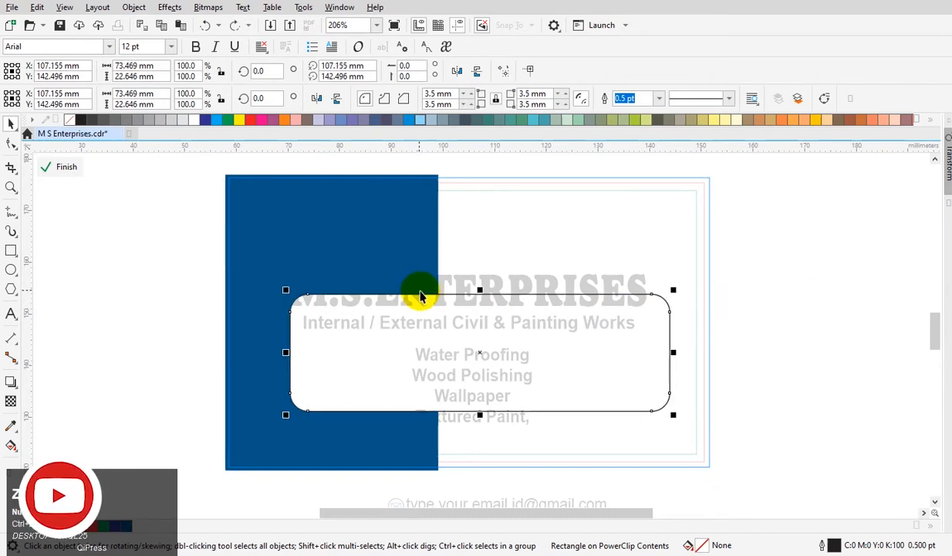
Convert the rounded rectangle inside the PowerClip to curves for node editing
{"action": "key", "text": "F2"}
{"action": "left_click_drag", "start_coordinate": [160, 245], "coordinate": [738, 457]}
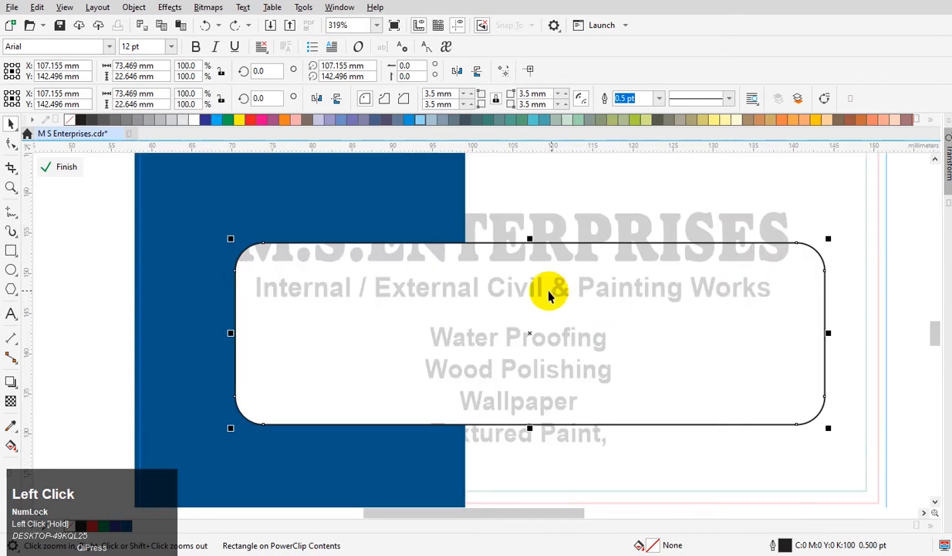
{"action": "left_click", "coordinate": [478, 241]}
{"action": "left_click", "coordinate": [499, 313]}
{"action": "key", "text": "space"}
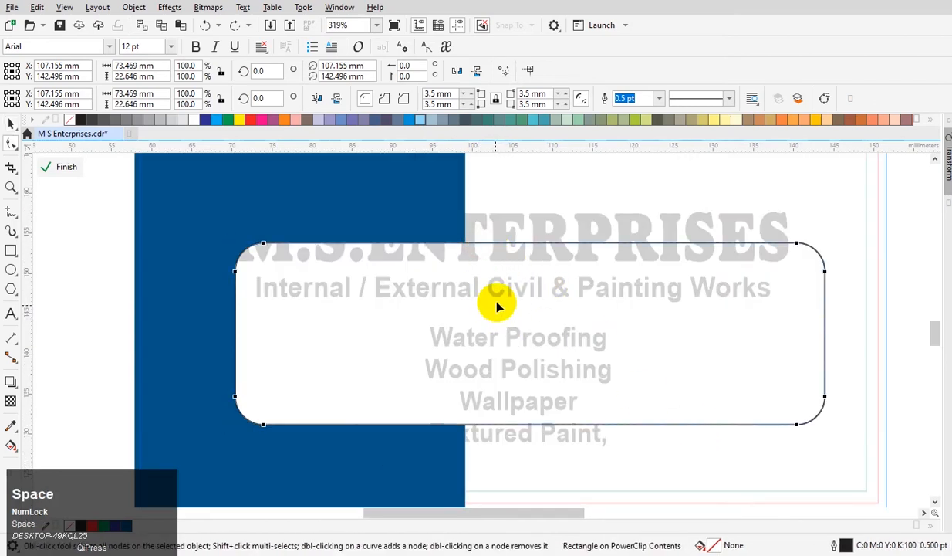
{"action": "key", "text": "space"}
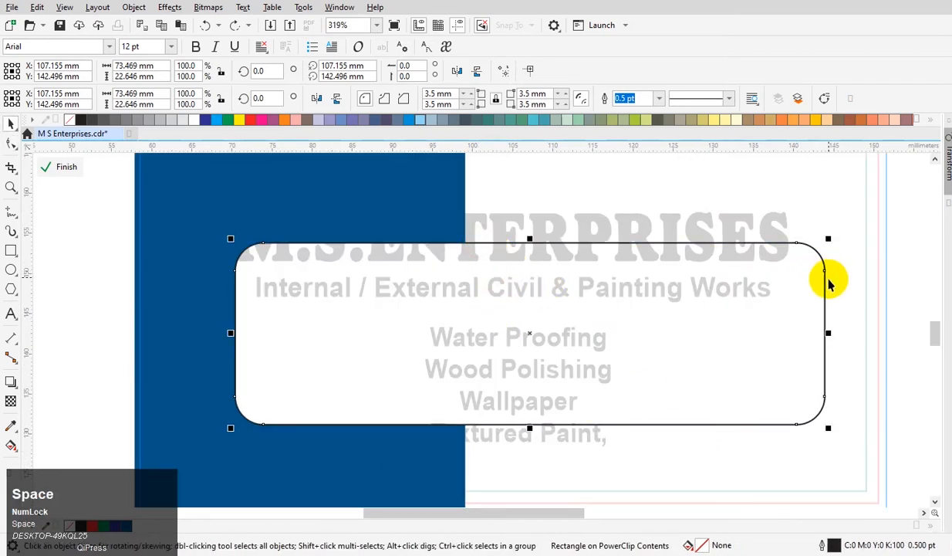
{"action": "left_click", "coordinate": [825, 99]}
{"action": "key", "text": "space"}
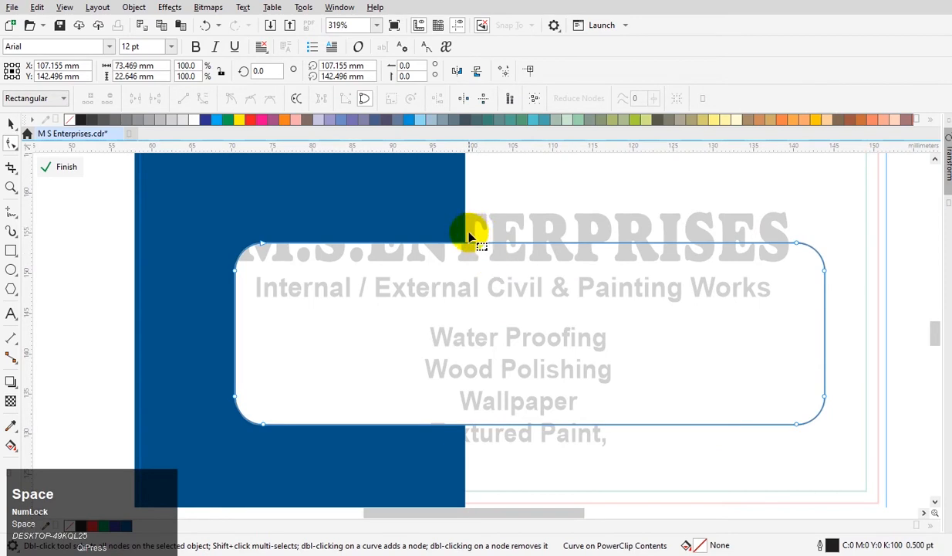
Add nodes on the rounded curve's upper and lower edges where they meet the blue shape's right edge
{"action": "key", "text": "space"}
{"action": "key", "text": "space"}
{"action": "double_click", "coordinate": [467, 244]}
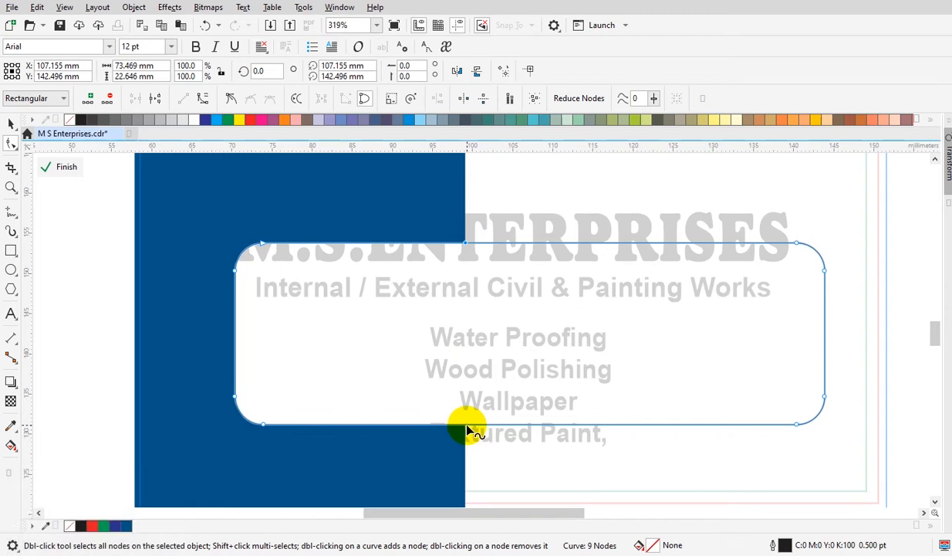
{"action": "double_click", "coordinate": [465, 424]}
Break the curve at its right-hand nodes and delete the part extending beyond the blue shape
{"action": "left_click_drag", "start_coordinate": [571, 205], "coordinate": [860, 505]}
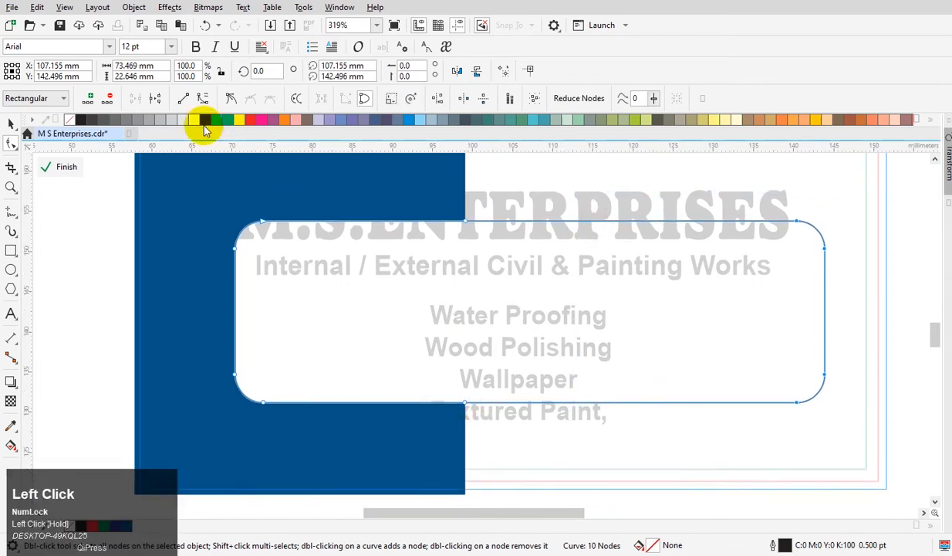
{"action": "left_click", "coordinate": [154, 99]}
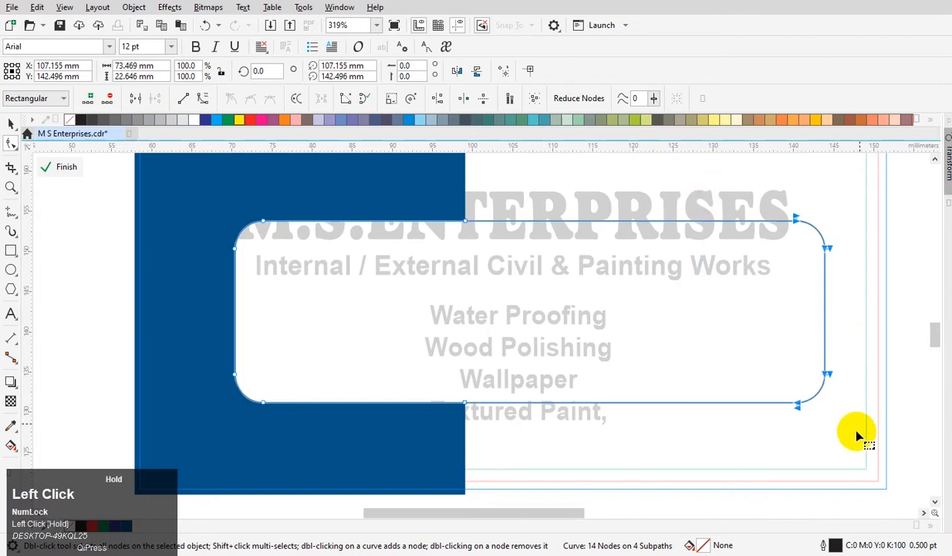
{"action": "key", "text": "Delete"}
{"action": "key", "text": "space"}
{"action": "left_click", "coordinate": [647, 416]}
Finish editing the PowerClip contents and return to the full card
{"action": "key", "text": "F4"}
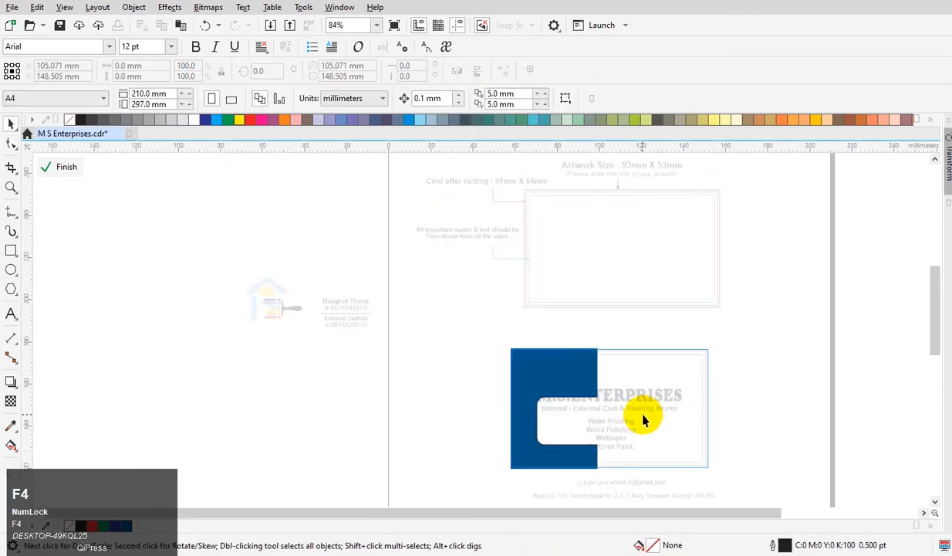
{"action": "key", "text": "F2"}
{"action": "left_click_drag", "start_coordinate": [494, 336], "coordinate": [710, 469]}
{"action": "left_click", "coordinate": [807, 400], "text": "ctrl"}
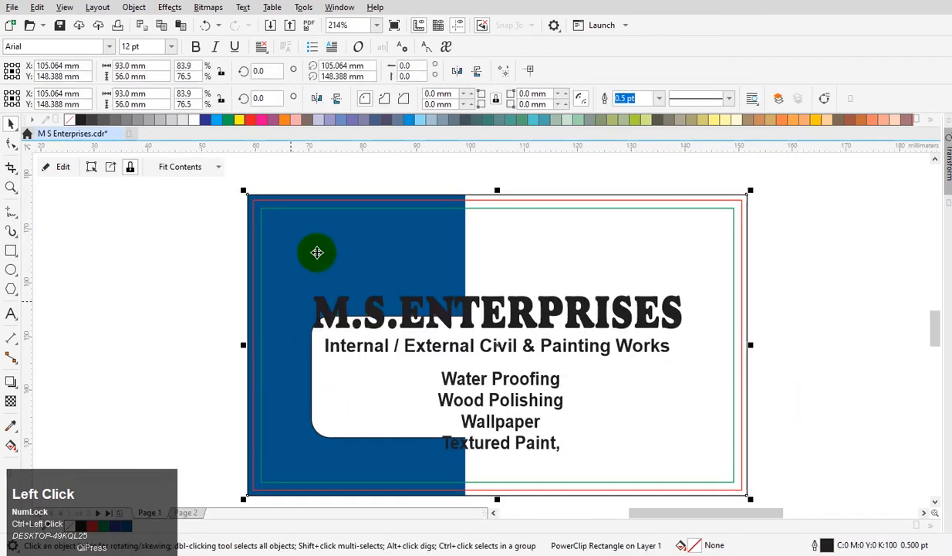
Fill the card's outer PowerClip rectangle with pale yellow, CMYK C0 M0 Y20 K0, at its original position
{"action": "left_click", "coordinate": [317, 252]}
{"action": "left_click_drag", "start_coordinate": [547, 199], "coordinate": [566, 227]}
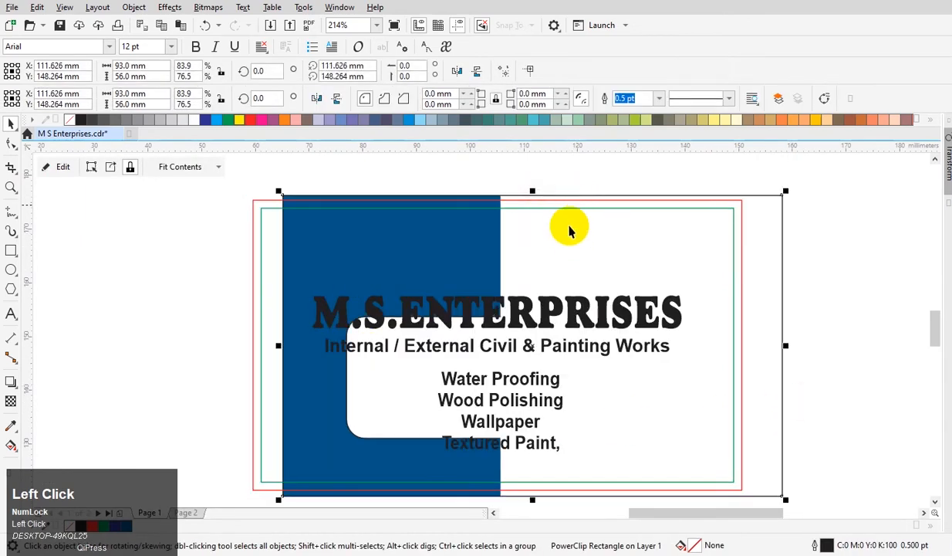
{"action": "key", "text": "ctrl+z"}
{"action": "left_click", "coordinate": [734, 121]}
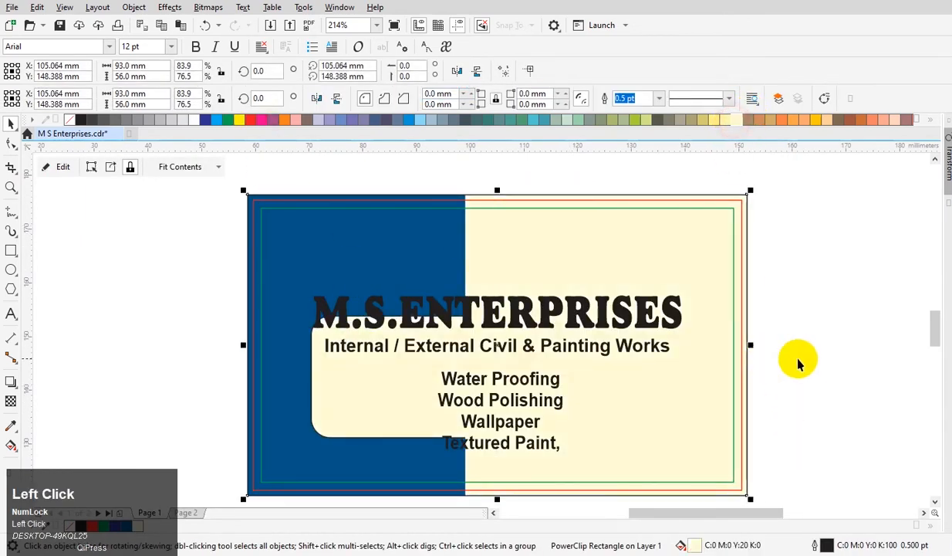
{"action": "left_click", "coordinate": [817, 355]}
{"action": "left_click", "coordinate": [674, 272]}
{"action": "left_click", "coordinate": [828, 401]}
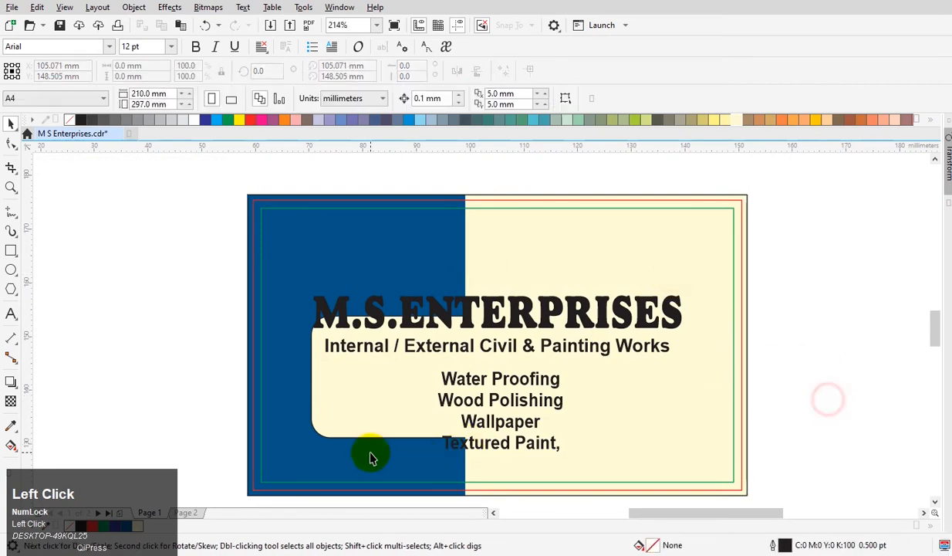
Set the outline width of the open rounded curve inside the PowerClip to 1.5 pt and leave the contents
{"action": "left_click", "coordinate": [372, 443], "text": "ctrl"}
{"action": "left_click", "coordinate": [374, 437]}
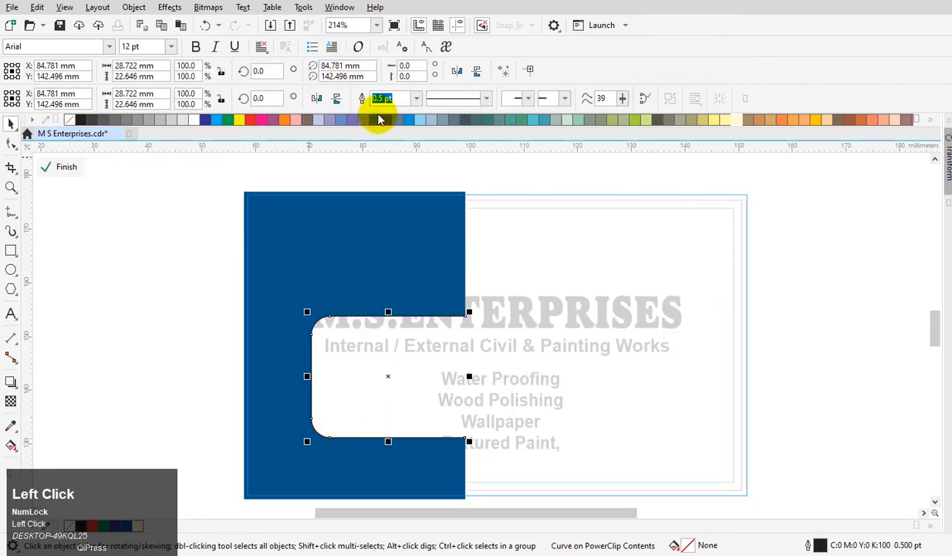
{"action": "type", "text": "1"}
{"action": "key", "text": "Return"}
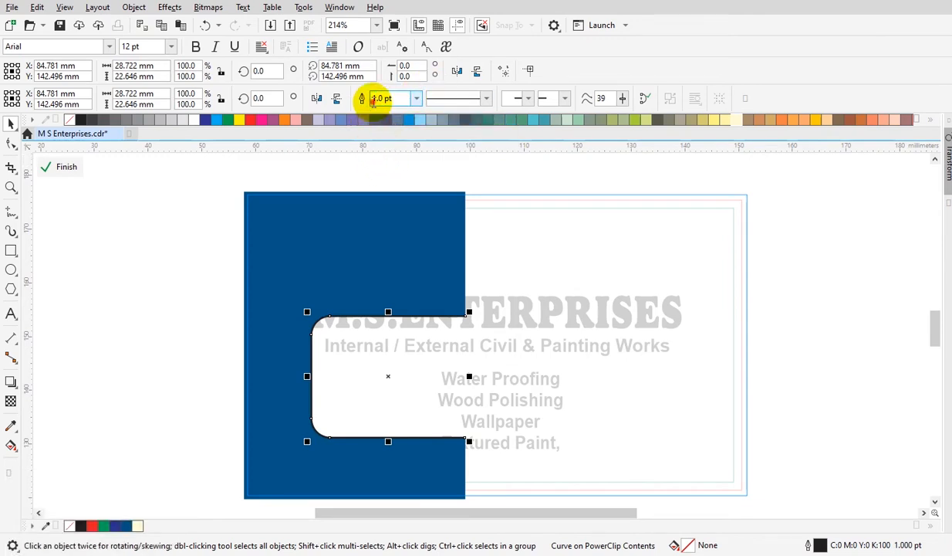
{"action": "left_click", "coordinate": [374, 100]}
{"action": "type", "text": "5"}
{"action": "key", "text": "Return"}
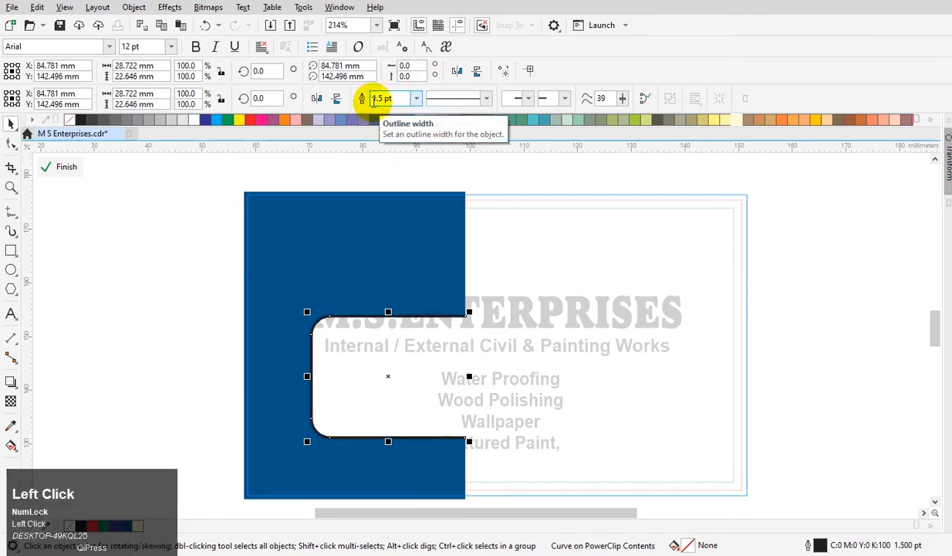
{"action": "left_click", "coordinate": [792, 355], "text": "ctrl"}
{"action": "left_click", "coordinate": [774, 372]}
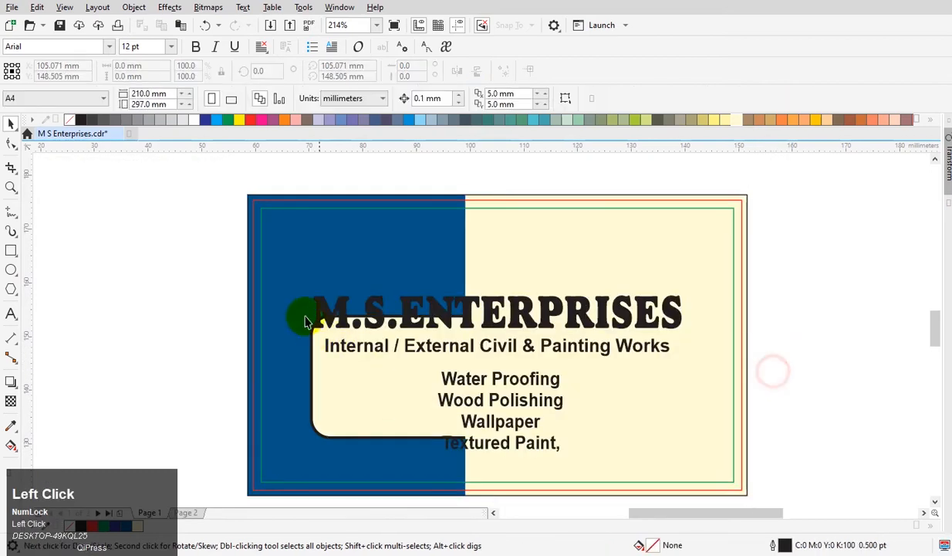
Move the services list lower and fit the company name and tagline, slightly reduced, into the rounded cut-out area
{"action": "key", "text": "F2"}
{"action": "left_click_drag", "start_coordinate": [219, 172], "coordinate": [856, 514]}
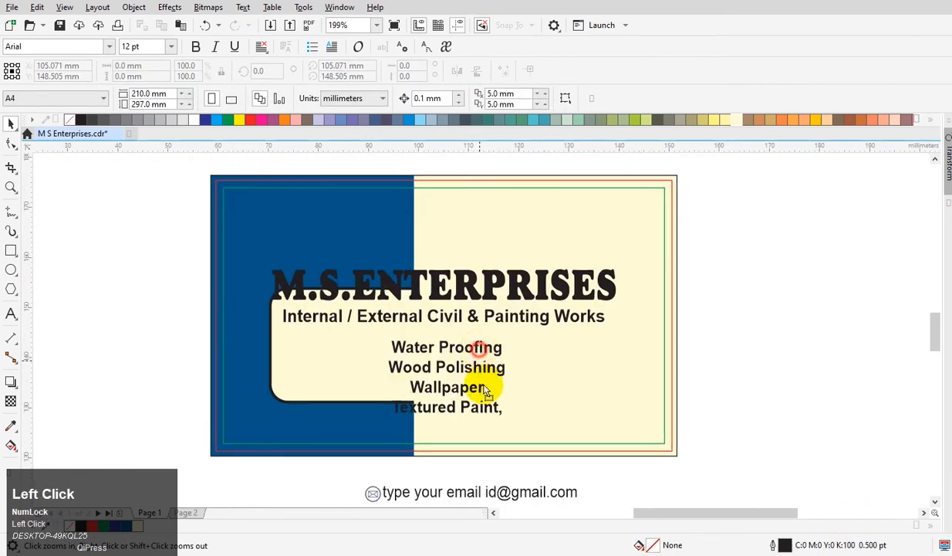
{"action": "left_click", "coordinate": [487, 392]}
{"action": "left_click", "coordinate": [436, 313]}
{"action": "left_click", "coordinate": [436, 279], "text": "shift"}
{"action": "left_click_drag", "start_coordinate": [436, 279], "coordinate": [451, 323]}
{"action": "left_click_drag", "start_coordinate": [629, 378], "coordinate": [622, 376]}
{"action": "left_click", "coordinate": [775, 370]}
Raise the M.S.ENTERPRISES title slightly and fill it with red, CMYK C0 M100 Y100 K0
{"action": "left_click", "coordinate": [434, 330]}
{"action": "left_click_drag", "start_coordinate": [432, 329], "coordinate": [431, 324]}
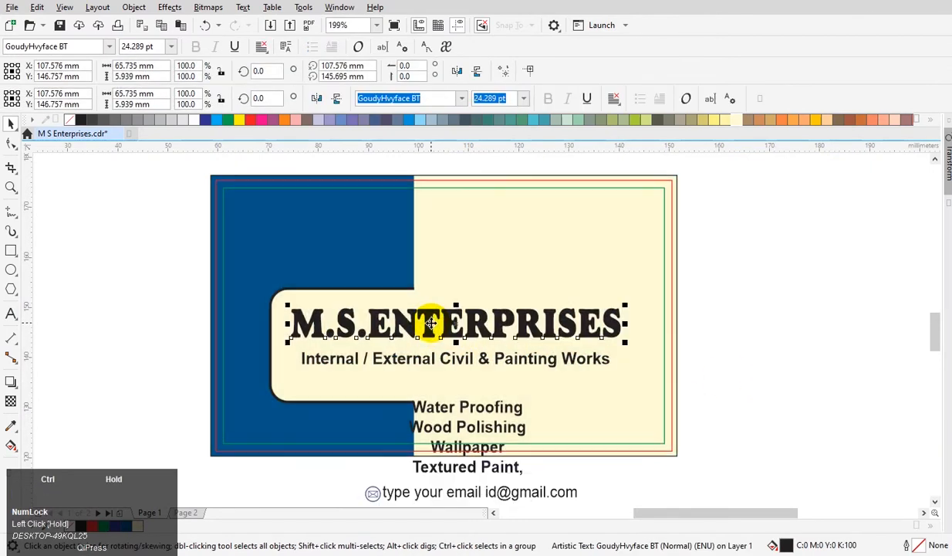
{"action": "left_click", "coordinate": [257, 123]}
{"action": "left_click", "coordinate": [739, 271]}
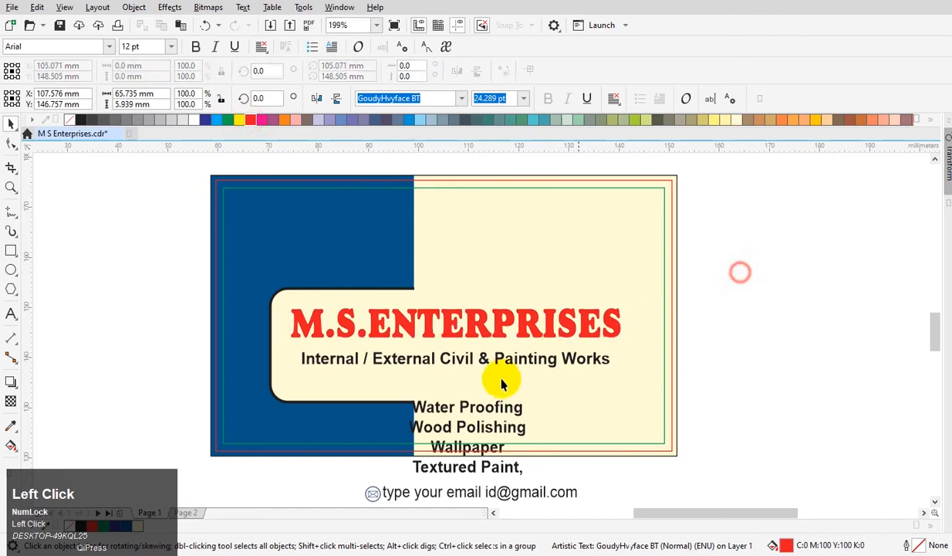
Bring the tagline closer to the title, enlarge it to about 9.5 pt, and move both texts up slightly
{"action": "left_click", "coordinate": [519, 359]}
{"action": "left_click_drag", "start_coordinate": [520, 369], "coordinate": [520, 363]}
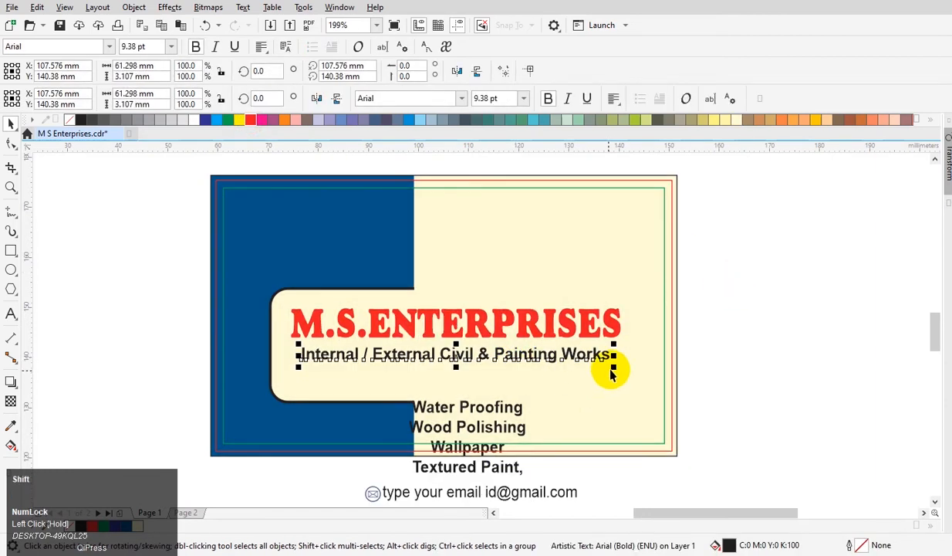
{"action": "left_click", "coordinate": [484, 328], "text": "shift"}
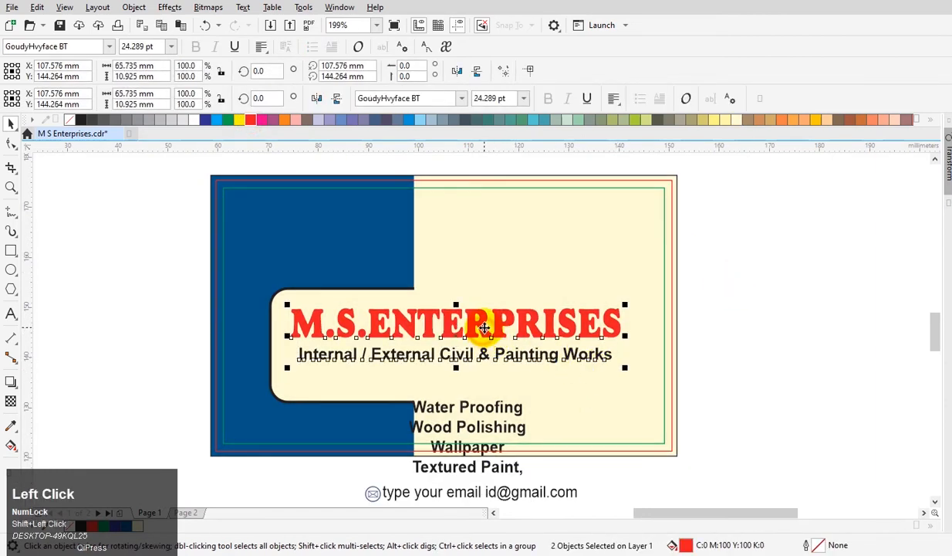
{"action": "left_click_drag", "start_coordinate": [485, 327], "coordinate": [482, 321]}
Draw a rectangle about 64 mm wide and 5 mm high around the Internal / External Civil & Painting Works line
{"action": "left_click", "coordinate": [11, 250]}
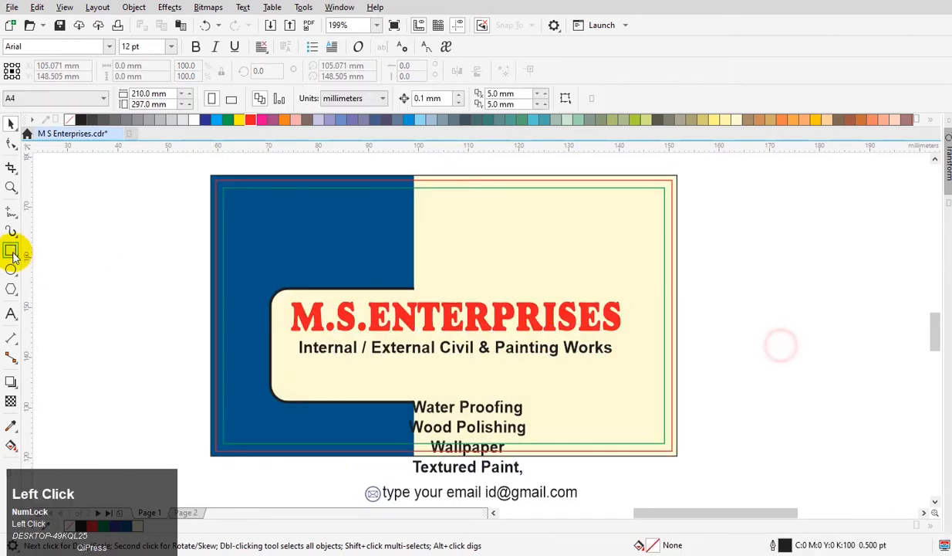
{"action": "left_click_drag", "start_coordinate": [498, 354], "coordinate": [617, 364]}
{"action": "key", "text": "F2"}
{"action": "left_click_drag", "start_coordinate": [206, 260], "coordinate": [722, 420]}
Align the tagline and its surrounding rectangle to each other's centres horizontally and vertically
{"action": "left_click", "coordinate": [445, 324], "text": "shift"}
{"action": "key", "text": "c"}
{"action": "key", "text": "e"}
{"action": "left_click", "coordinate": [347, 325]}
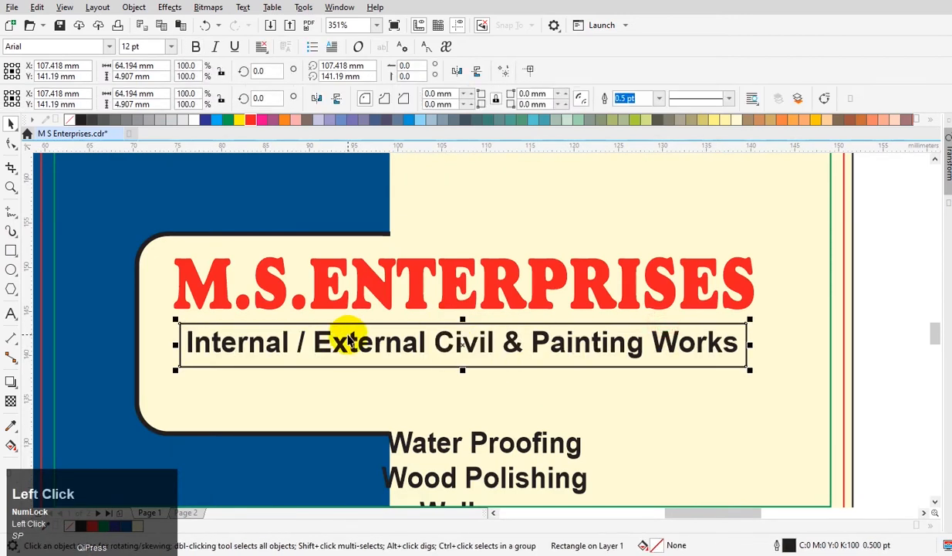
{"action": "left_click", "coordinate": [335, 349], "text": "shift"}
{"action": "left_click", "coordinate": [336, 348], "text": "shift"}
{"action": "key", "text": "c"}
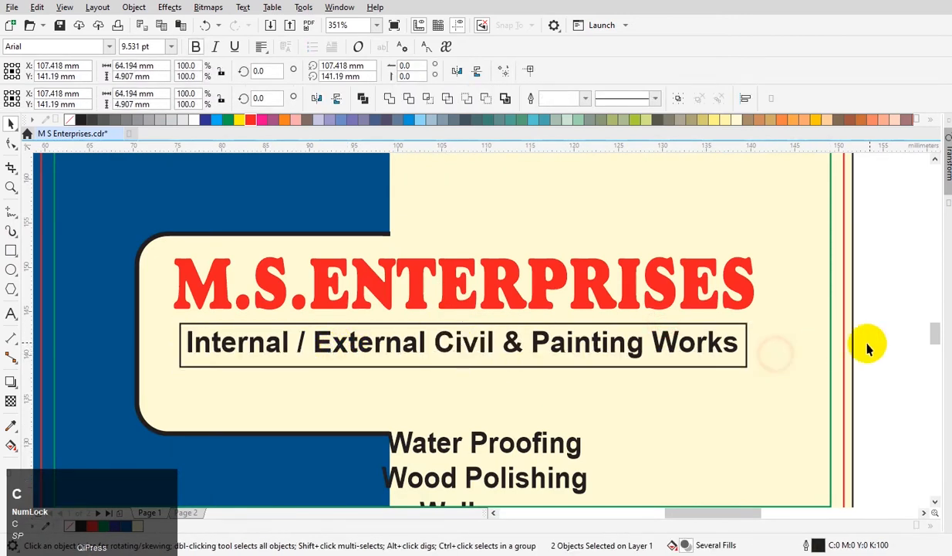
{"action": "key", "text": "e"}
Round the corners of the tagline's rectangle to a radius of about 2 mm
{"action": "left_click", "coordinate": [230, 200]}
{"action": "left_click", "coordinate": [11, 144]}
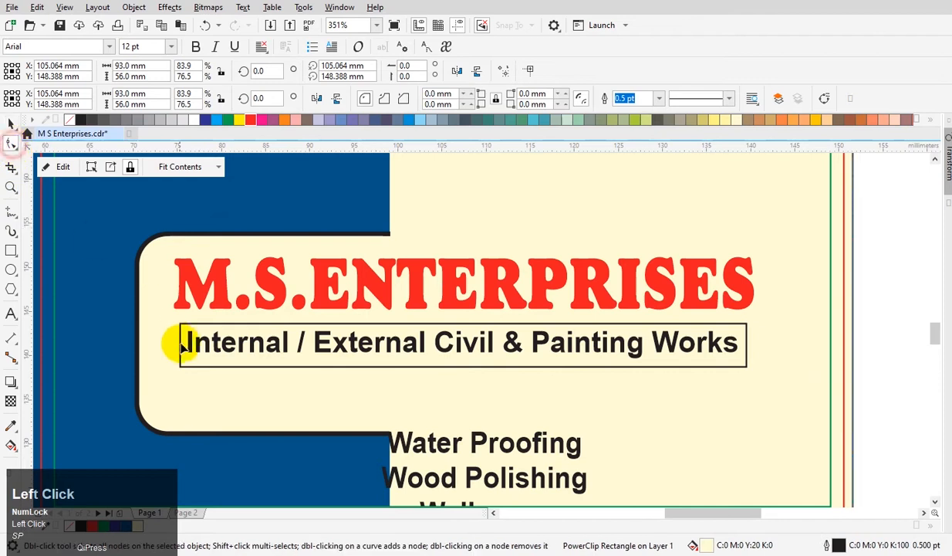
{"action": "left_click", "coordinate": [185, 330]}
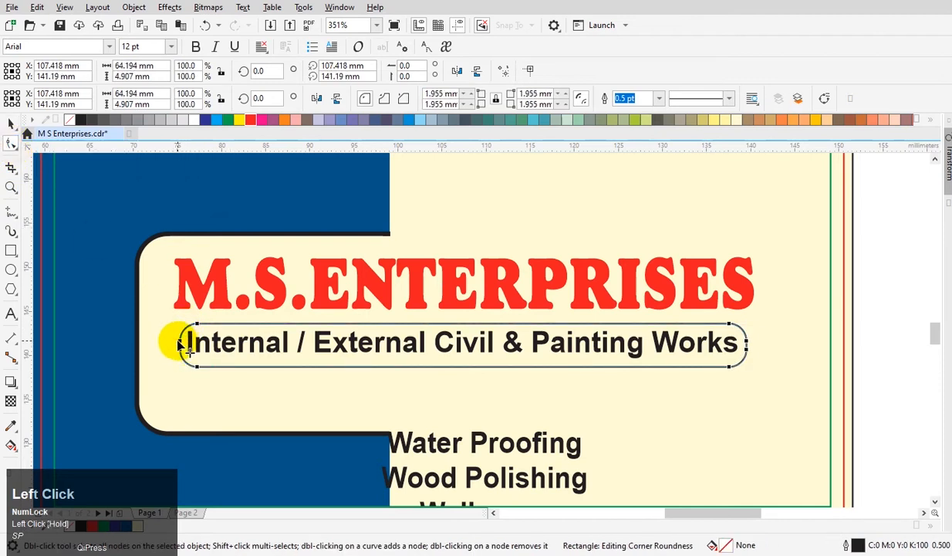
Fill the tagline's rounded rectangle with purple C:20 M:80 Y:0 K:20 and remove its outline
{"action": "key", "text": "space"}
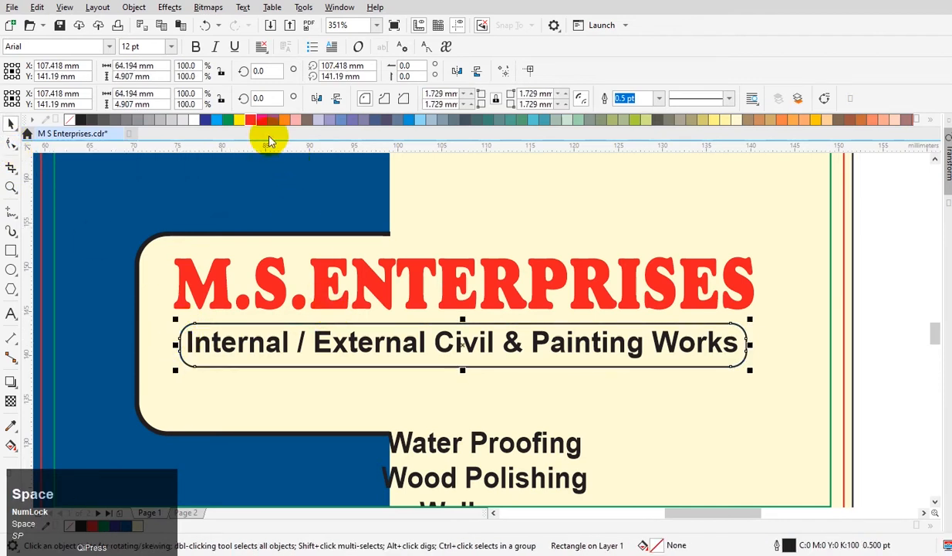
{"action": "left_click", "coordinate": [458, 346]}
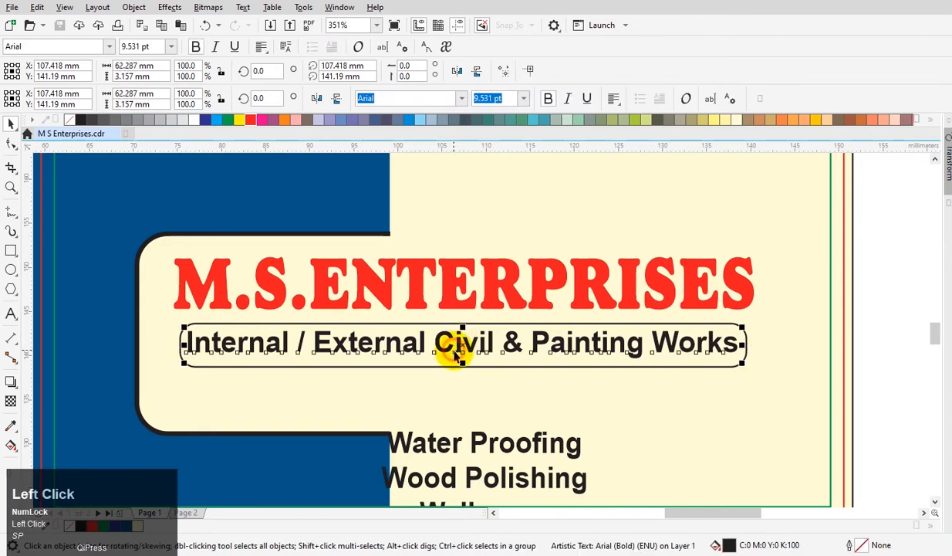
{"action": "left_click", "coordinate": [260, 323]}
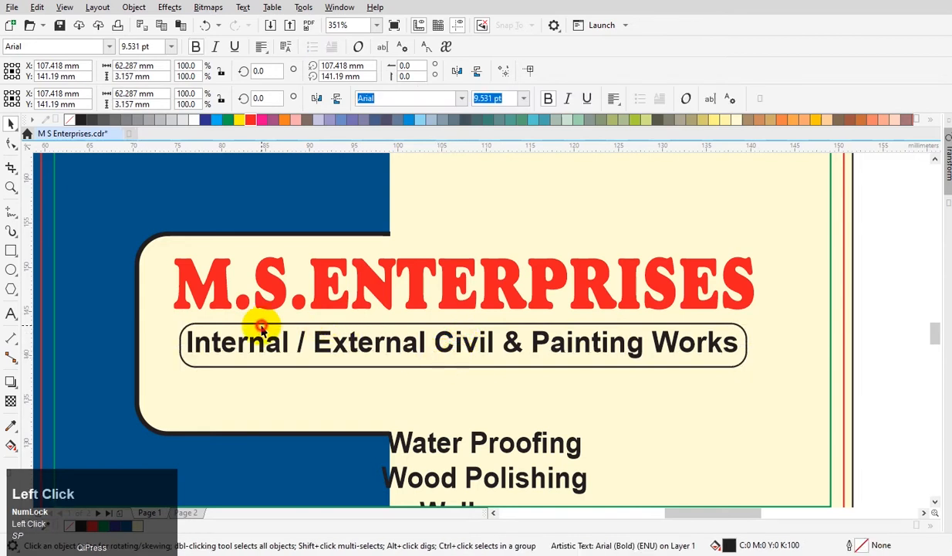
{"action": "left_click", "coordinate": [260, 121]}
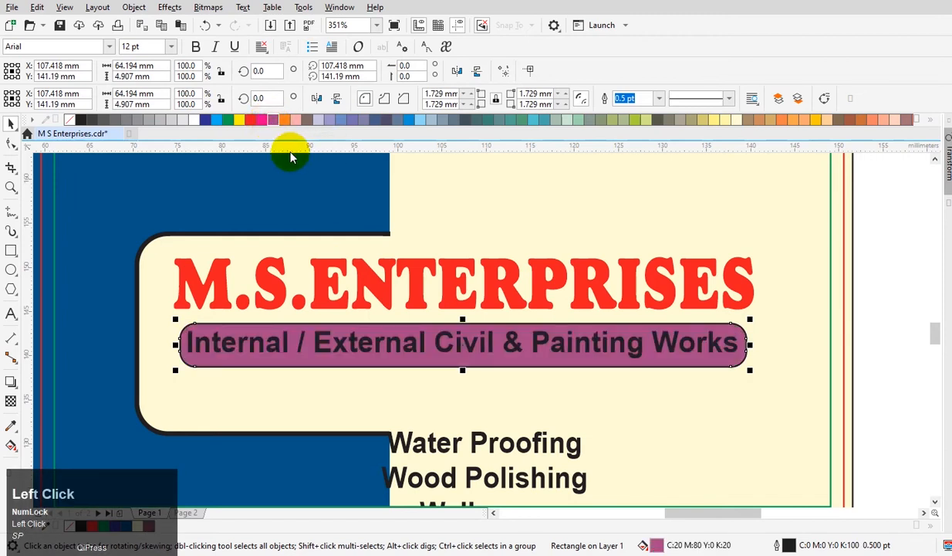
{"action": "right_click", "coordinate": [71, 120]}
Narrow the tagline text to about 60.4 mm, centred in its purple rectangle, and colour it white
{"action": "left_click", "coordinate": [358, 357]}
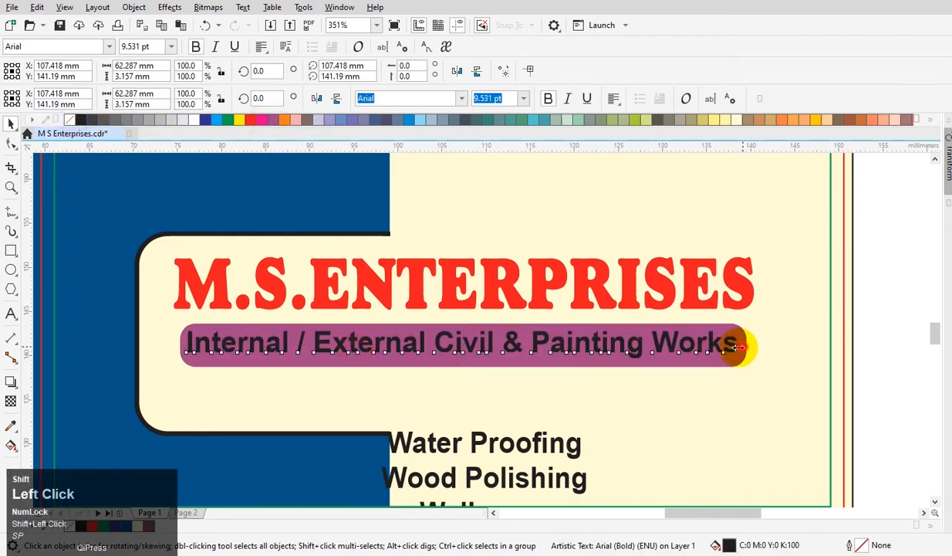
{"action": "left_click", "coordinate": [540, 360], "text": "shift"}
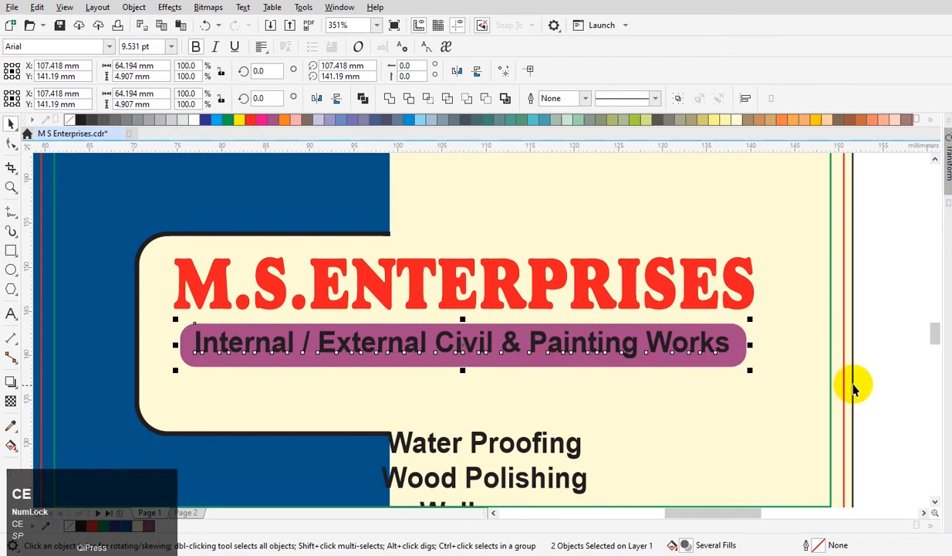
{"action": "left_click", "coordinate": [663, 344]}
{"action": "left_click", "coordinate": [193, 121]}
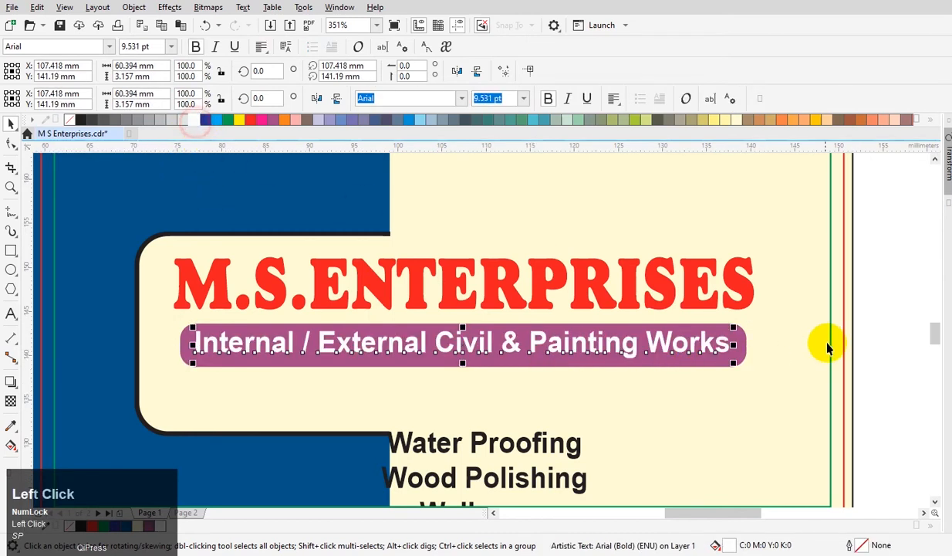
{"action": "left_click", "coordinate": [838, 351]}
Move the tagline and its rectangle closer to the title, and shift all three up slightly
{"action": "left_click_drag", "start_coordinate": [888, 379], "coordinate": [206, 333]}
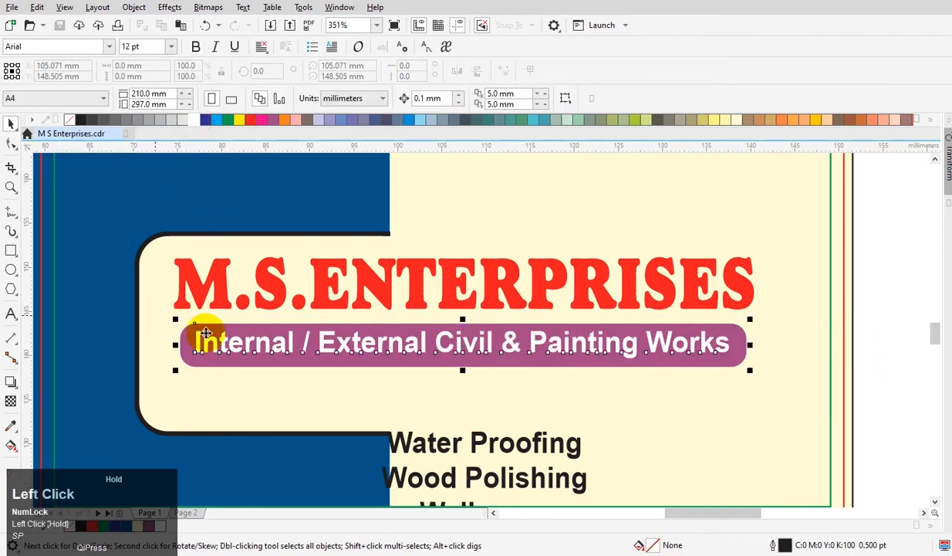
{"action": "left_click_drag", "start_coordinate": [298, 340], "coordinate": [304, 335]}
{"action": "left_click", "coordinate": [335, 310], "text": "shift"}
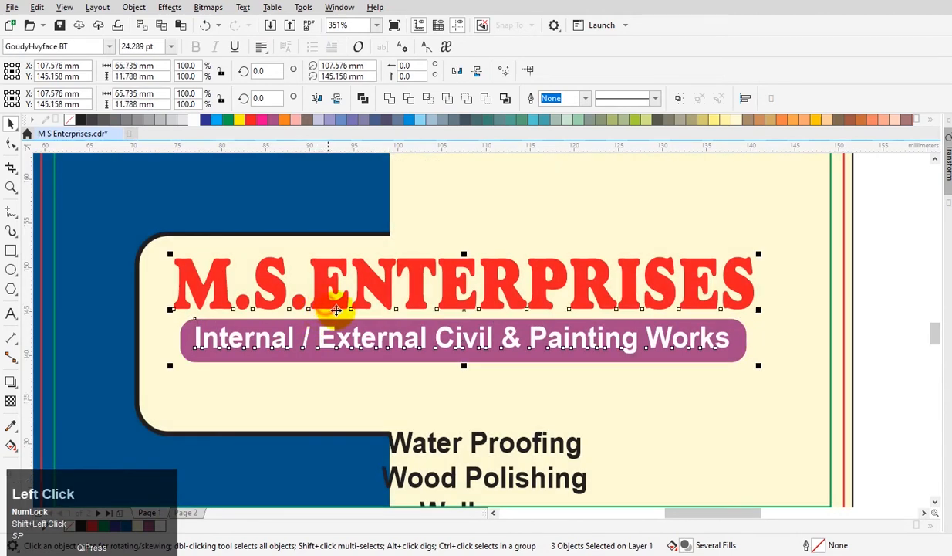
{"action": "key", "text": "ctrl+r"}
{"action": "left_click_drag", "start_coordinate": [332, 299], "coordinate": [333, 305]}
Place the services text under the tagline and merge it into two lines, pairing Water Proofing with Wood Polishing and Wallpaper with Textured Paint
{"action": "left_click_drag", "start_coordinate": [422, 444], "coordinate": [391, 374]}
{"action": "double_click", "coordinate": [397, 374]}
{"action": "key", "text": "End"}
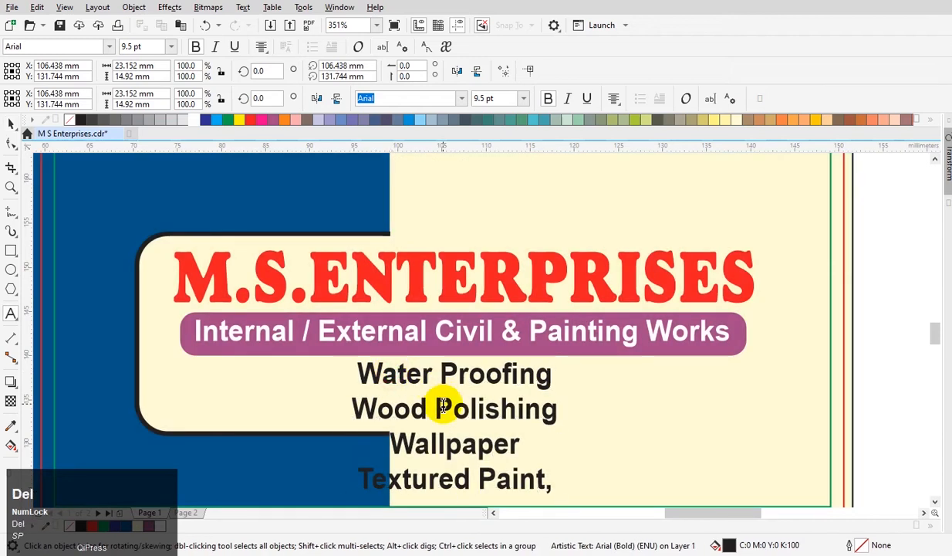
{"action": "key", "text": "Delete"}
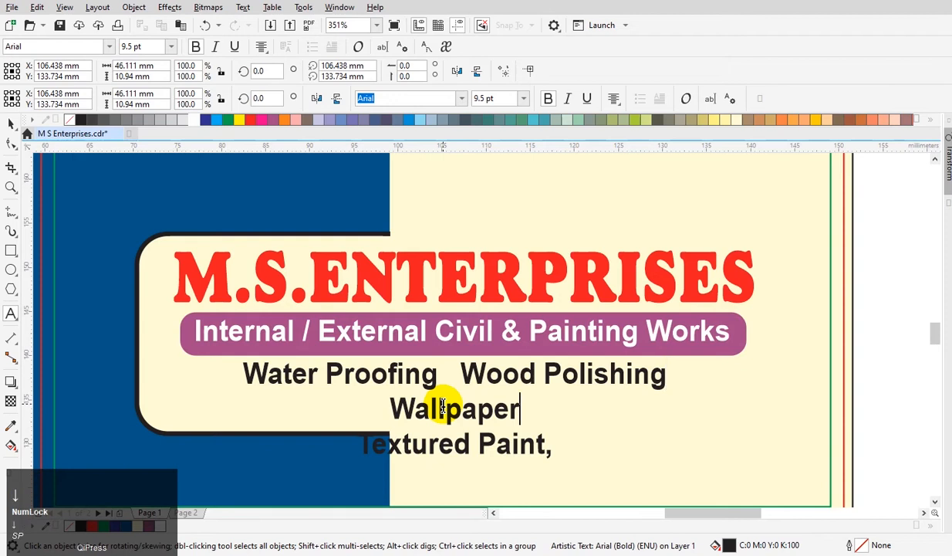
{"action": "key", "text": "Delete"}
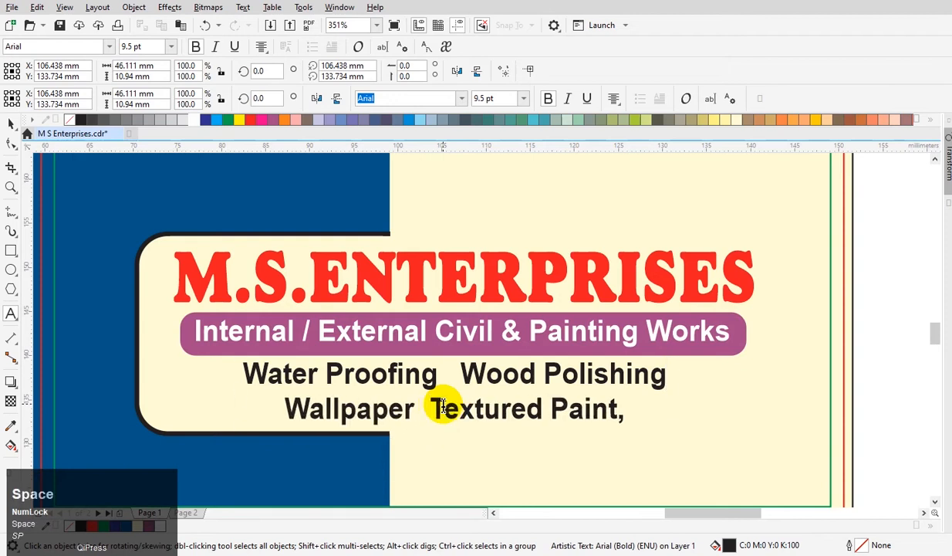
{"action": "key", "text": "ctrl+s"}
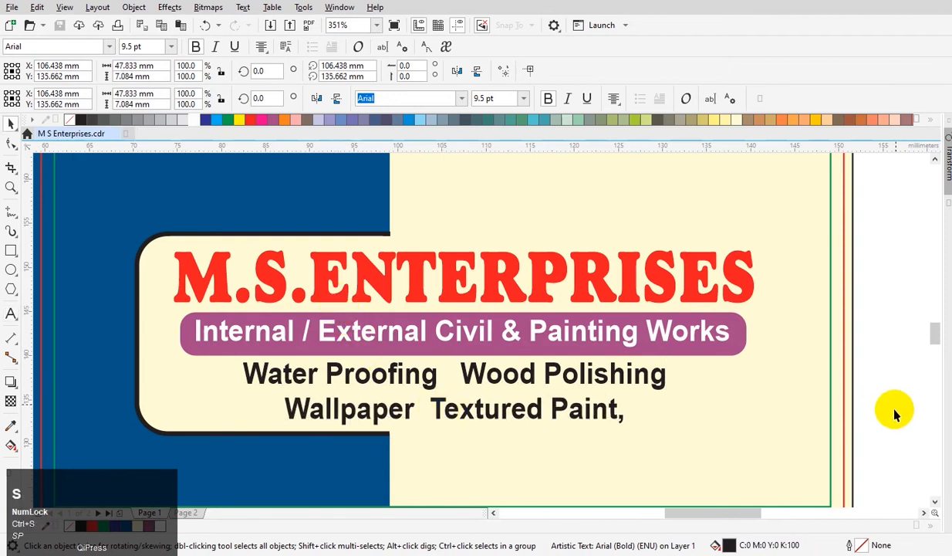
Move the title, tagline with its rectangle, and services text up slightly together, and save the file
{"action": "left_click_drag", "start_coordinate": [892, 458], "coordinate": [136, 240]}
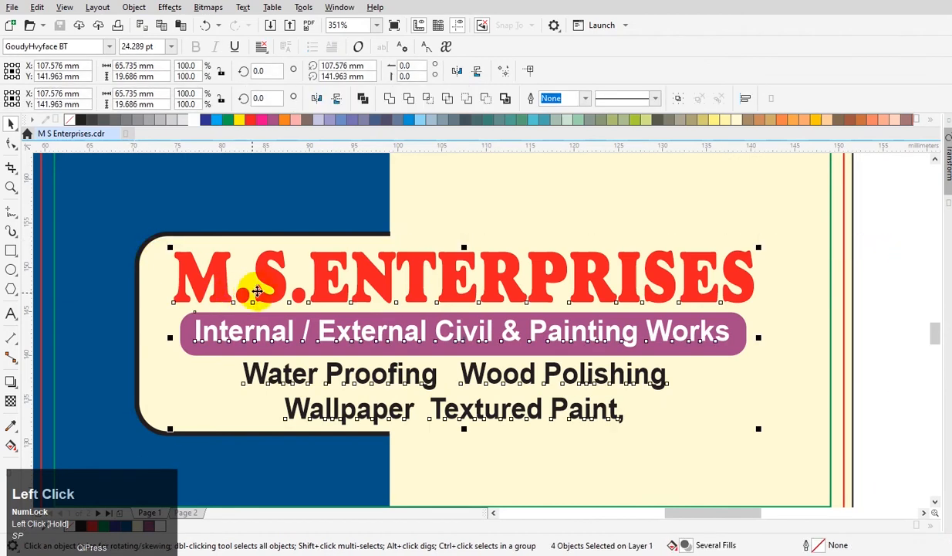
{"action": "left_click_drag", "start_coordinate": [274, 278], "coordinate": [271, 275]}
{"action": "left_click", "coordinate": [467, 460]}
{"action": "left_click", "coordinate": [463, 375], "text": "ctrl"}
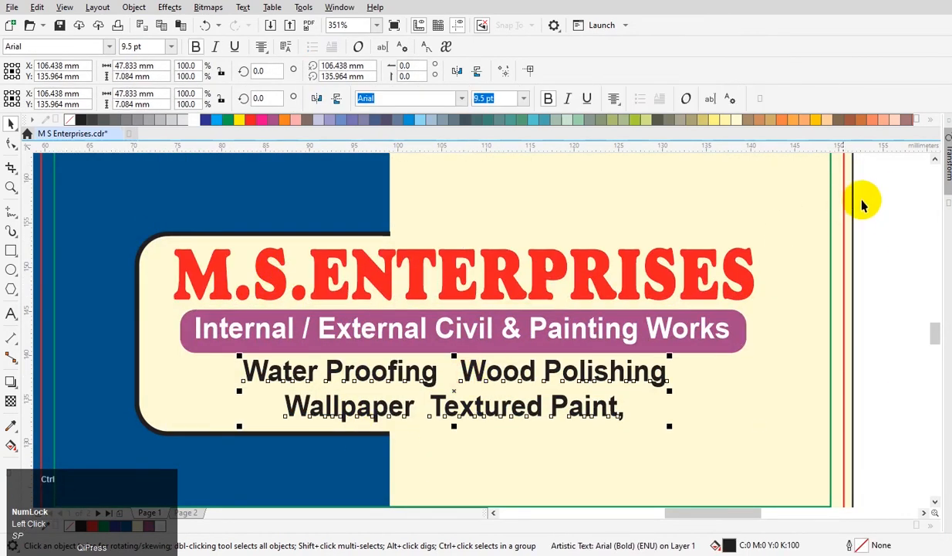
{"action": "key", "text": "ctrl+s"}
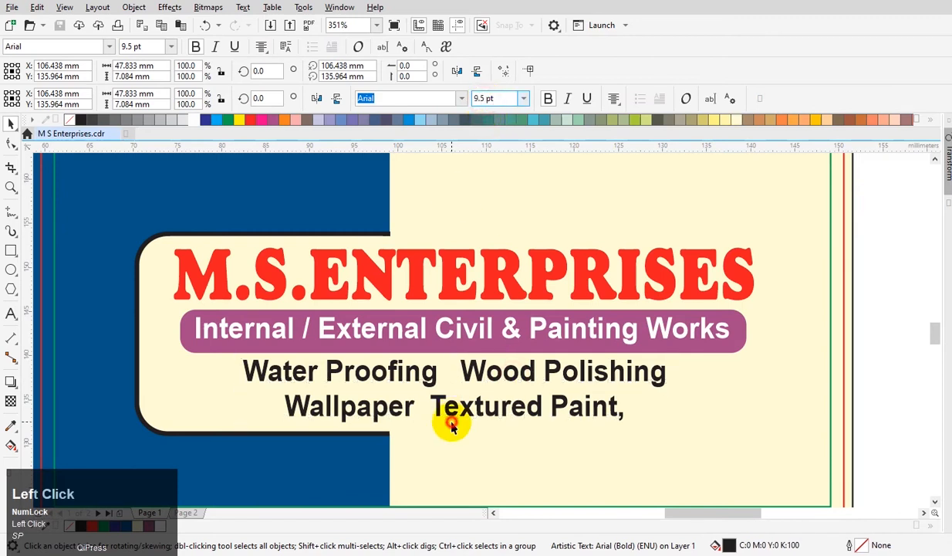
Recolour the two-line services text dark blue C100 M40 Y0 K40 and save the file
{"action": "left_click", "coordinate": [443, 417]}
{"action": "left_click", "coordinate": [371, 375], "text": "ctrl"}
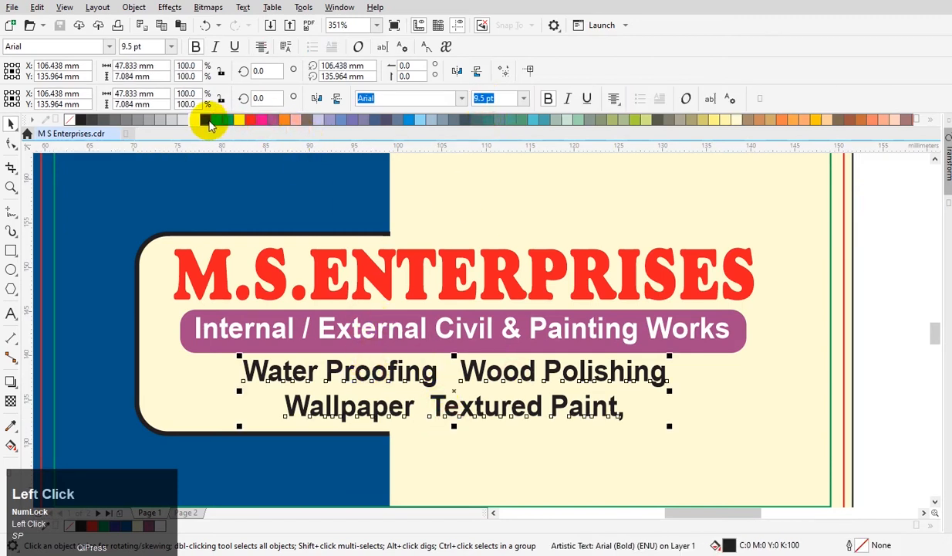
{"action": "left_click", "coordinate": [208, 122]}
{"action": "key", "text": "ctrl+s"}
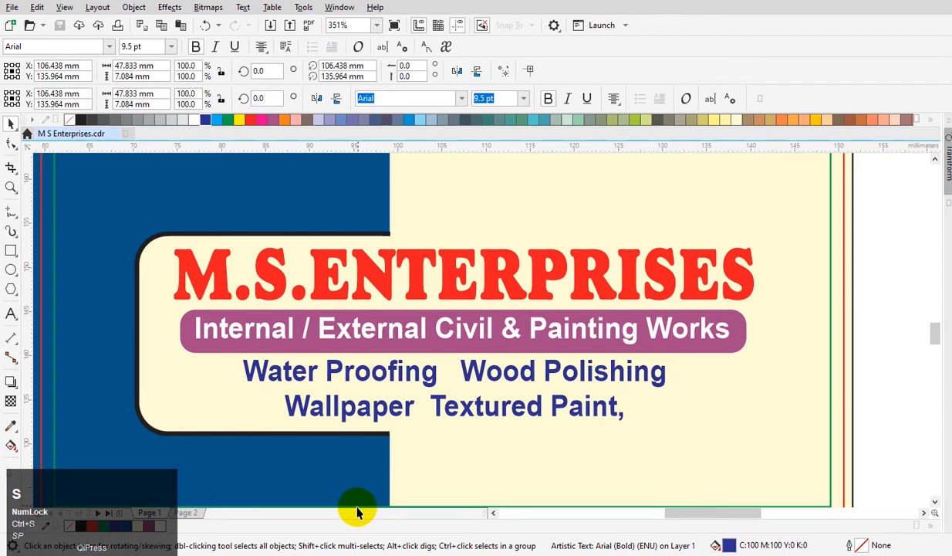
{"action": "left_click", "coordinate": [113, 529]}
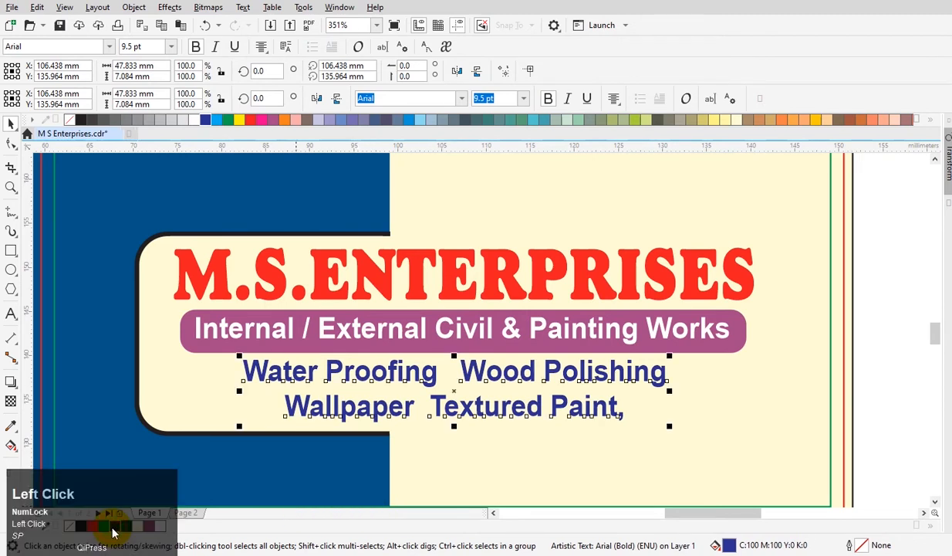
{"action": "key", "text": "ctrl+s"}
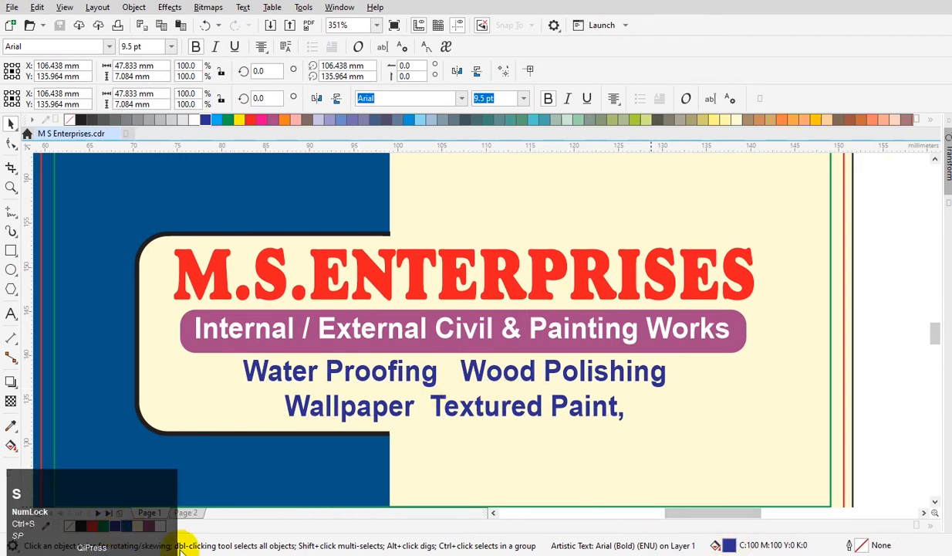
{"action": "left_click", "coordinate": [123, 530]}
{"action": "key", "text": "ctrl+s"}
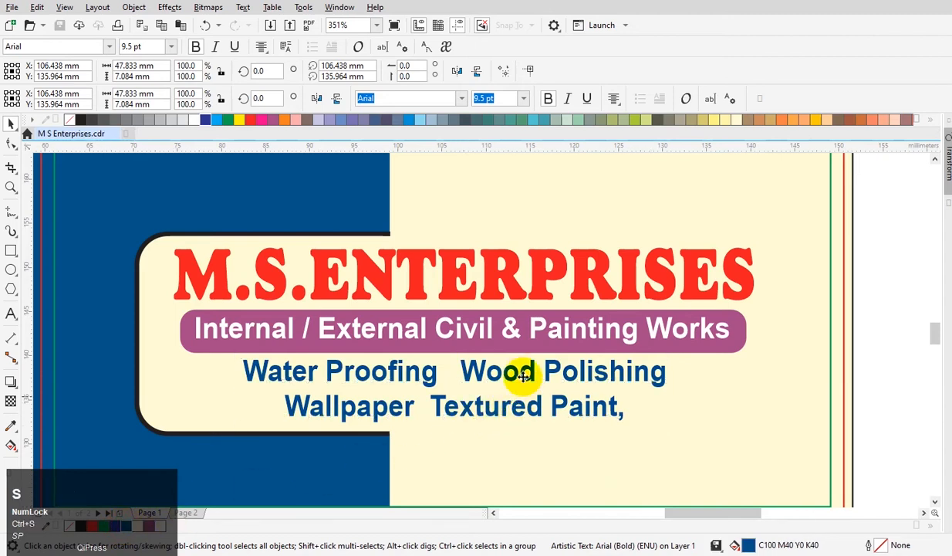
Create a bullet circle about 1.4 mm wide before Water Proofing, filled with magenta C:0 M:100 Y:0 K:0 and without outline
{"action": "left_click", "coordinate": [11, 269]}
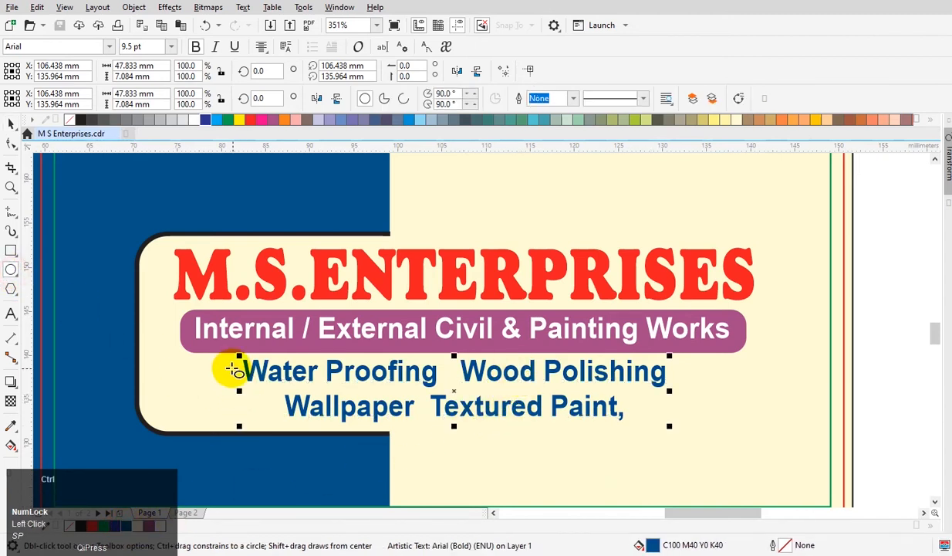
{"action": "left_click_drag", "start_coordinate": [229, 366], "coordinate": [236, 374]}
{"action": "key", "text": "space"}
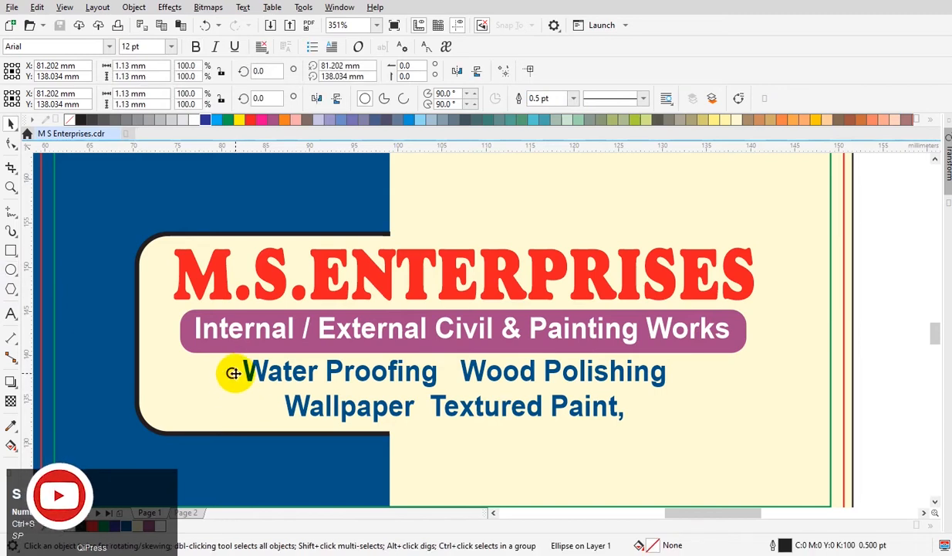
{"action": "left_click", "coordinate": [232, 372]}
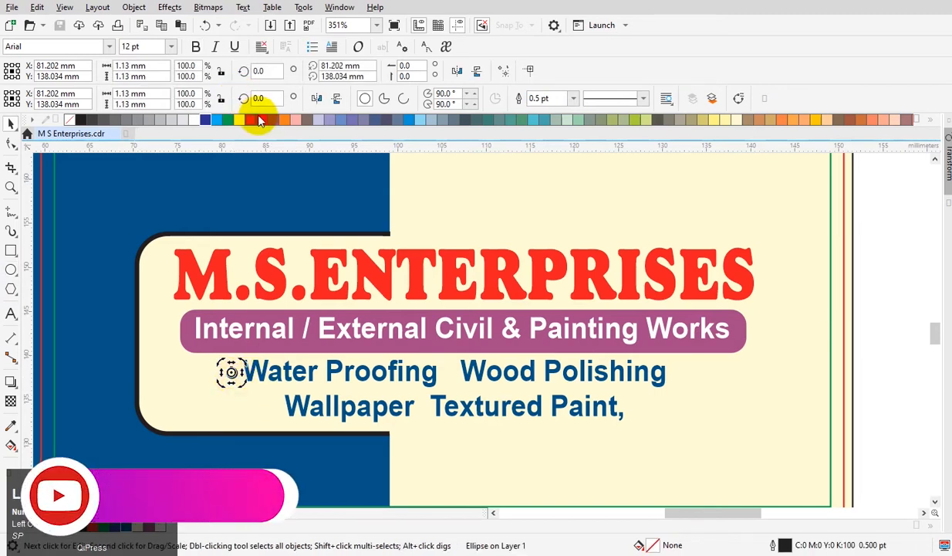
{"action": "left_click", "coordinate": [878, 342]}
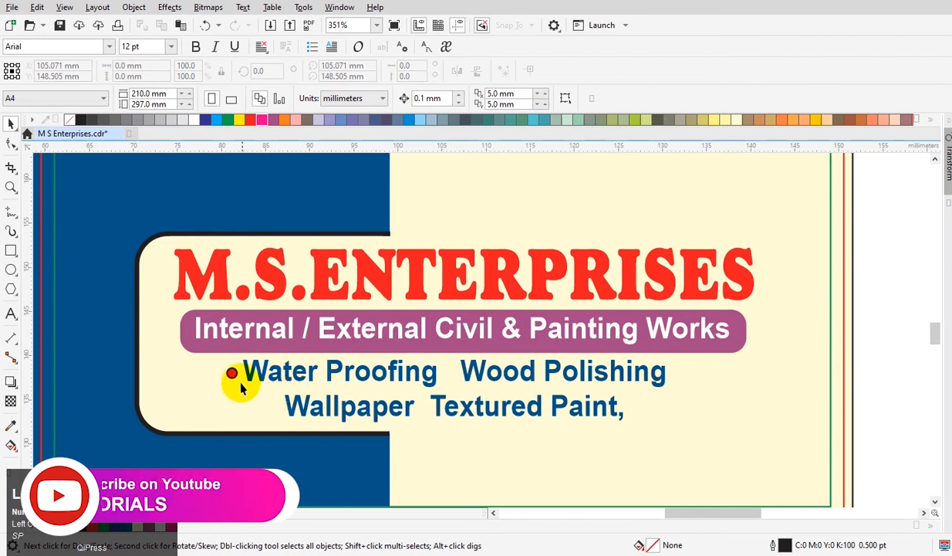
{"action": "left_click_drag", "start_coordinate": [232, 372], "coordinate": [238, 378]}
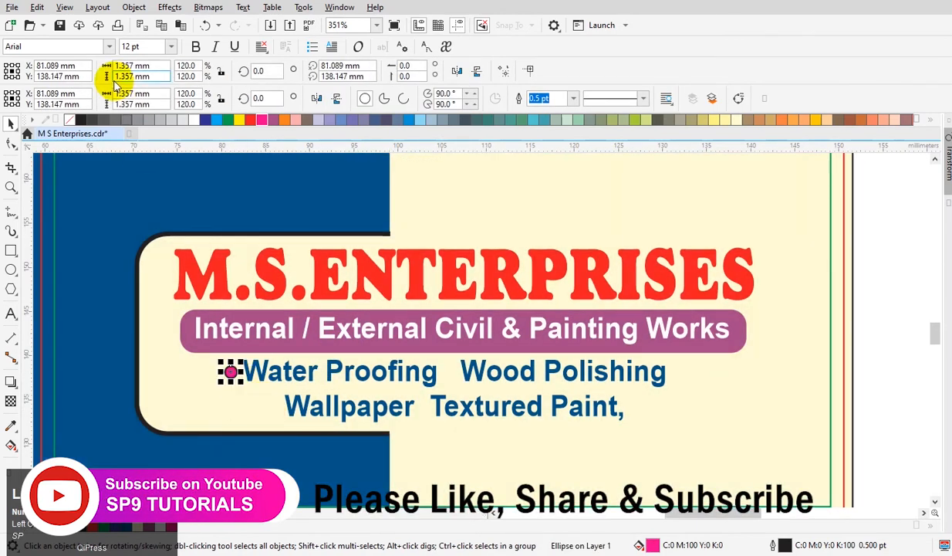
{"action": "right_click", "coordinate": [70, 119]}
Copy the magenta bullet in front of Wood Polishing and Textured Paint, and widen the text gaps around the copies with spaces
{"action": "left_click_drag", "start_coordinate": [393, 417], "coordinate": [450, 410]}
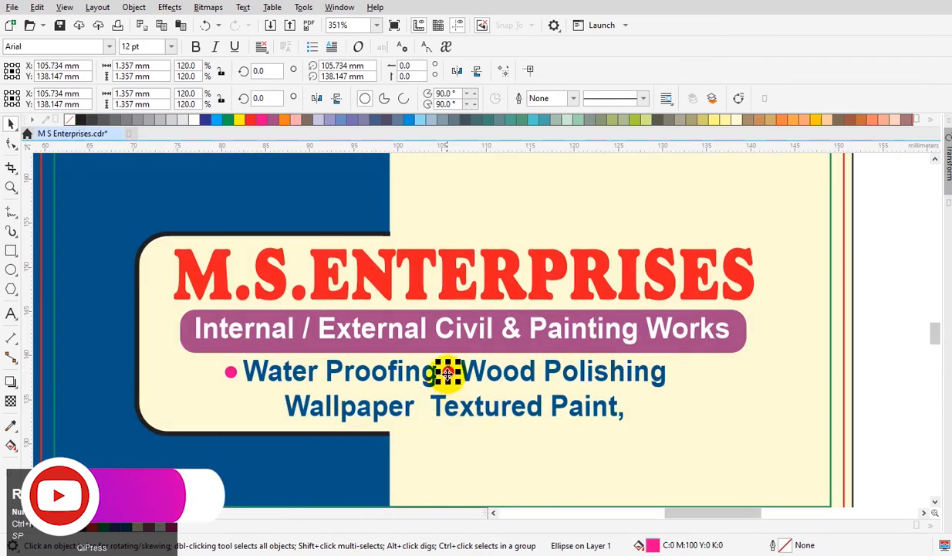
{"action": "left_click_drag", "start_coordinate": [447, 371], "coordinate": [424, 409]}
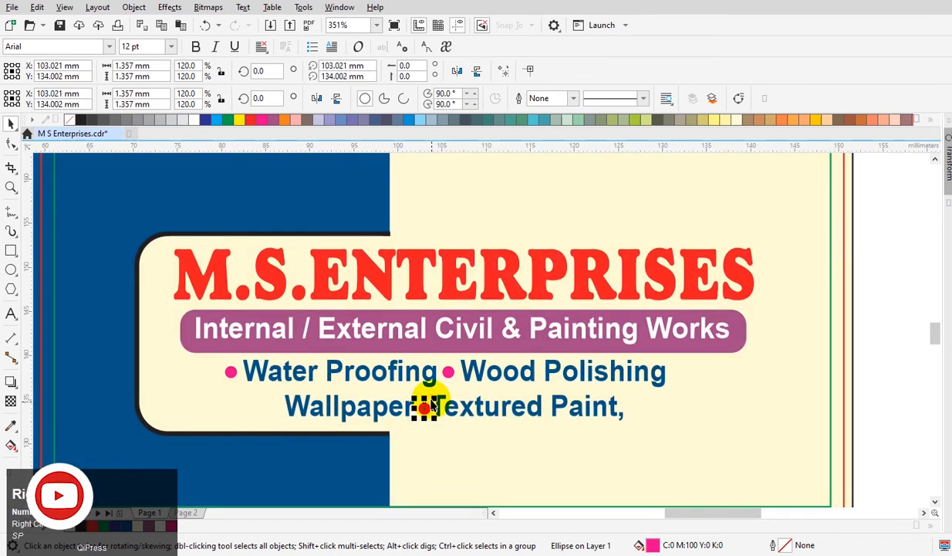
{"action": "double_click", "coordinate": [465, 372]}
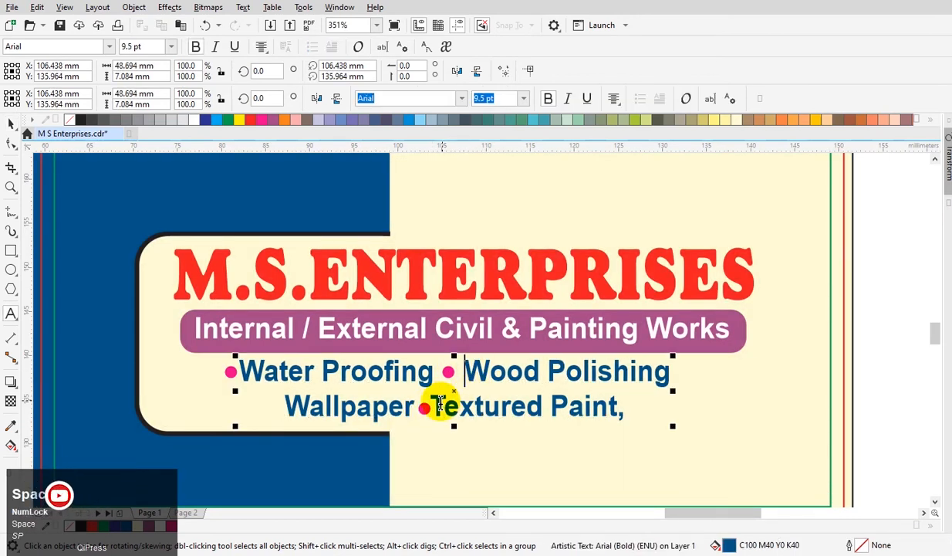
{"action": "key", "text": "ctrl+space"}
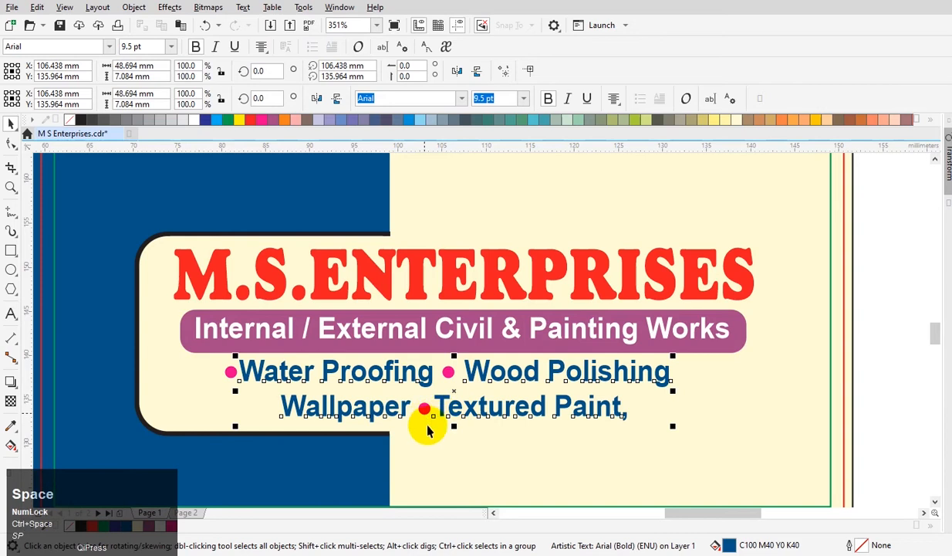
Copy the bullet in front of Wallpaper and move the Water Proofing bullet slightly further from its text
{"action": "left_click", "coordinate": [424, 409]}
{"action": "left_click_drag", "start_coordinate": [421, 410], "coordinate": [263, 408]}
{"action": "right_click", "coordinate": [263, 408], "text": "ctrl"}
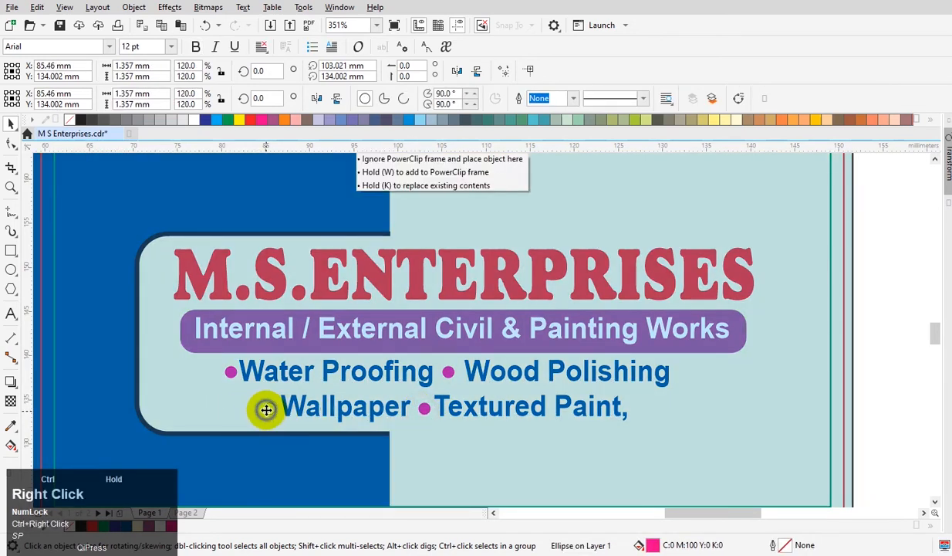
{"action": "left_click", "coordinate": [230, 373]}
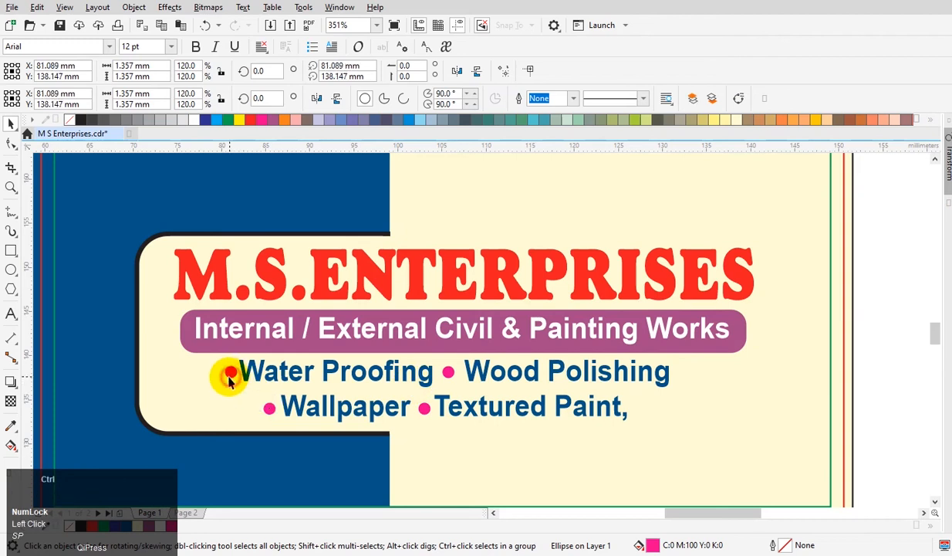
{"action": "left_click_drag", "start_coordinate": [229, 374], "coordinate": [226, 384]}
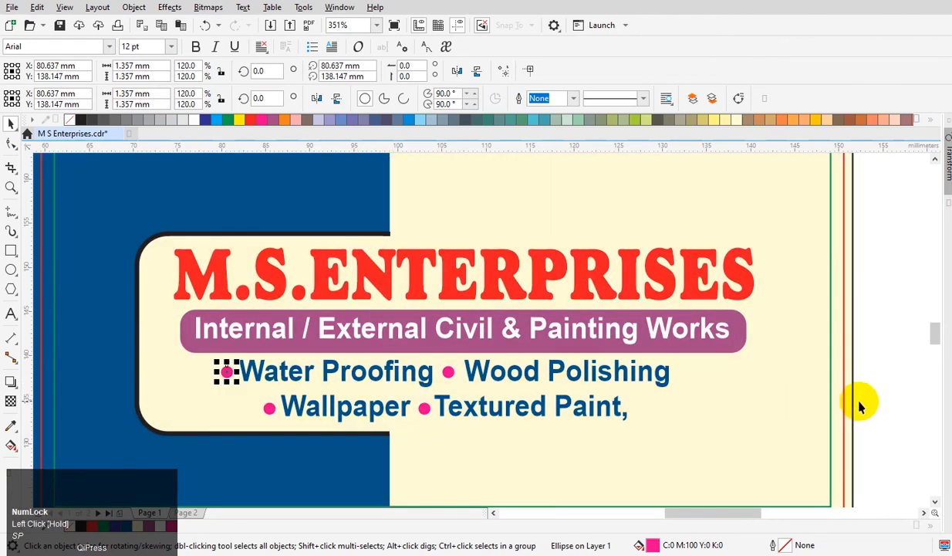
{"action": "left_click", "coordinate": [863, 407]}
Bring the entire visiting card into view to examine its overall layout
{"action": "key", "text": "F3"}
{"action": "key", "text": "F2"}
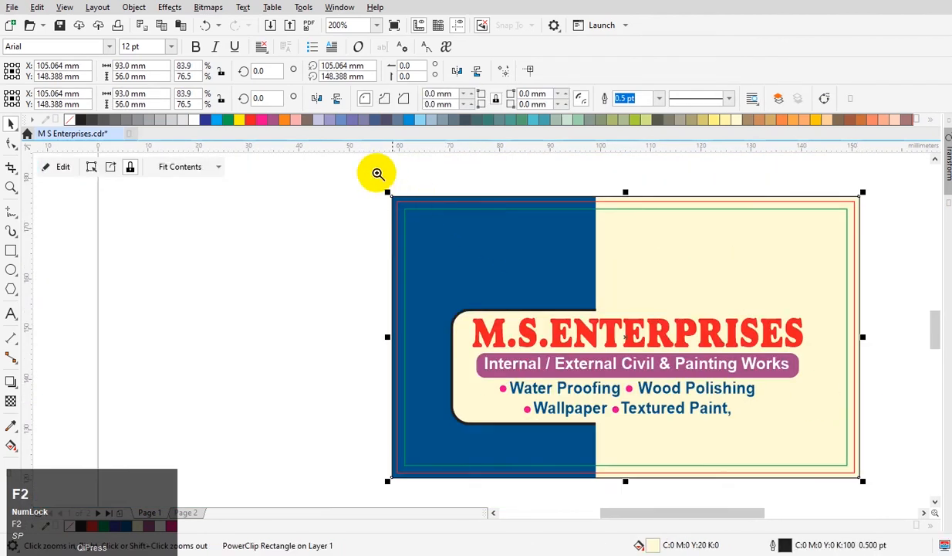
{"action": "left_click_drag", "start_coordinate": [359, 179], "coordinate": [882, 483]}
{"action": "left_click", "coordinate": [880, 478]}
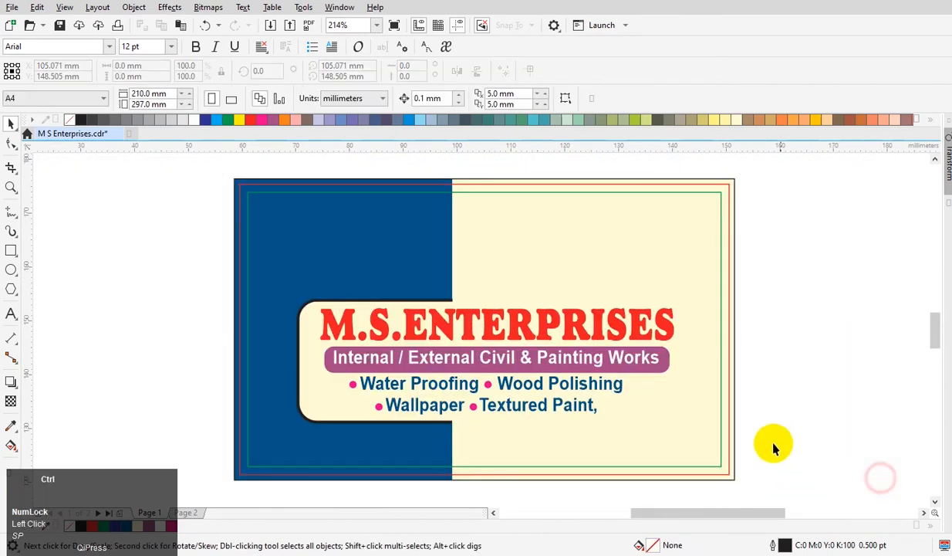
Move the house-and-paintbrush logo onto the blue area just above the title panel
{"action": "left_click", "coordinate": [787, 423]}
{"action": "key", "text": "F3"}
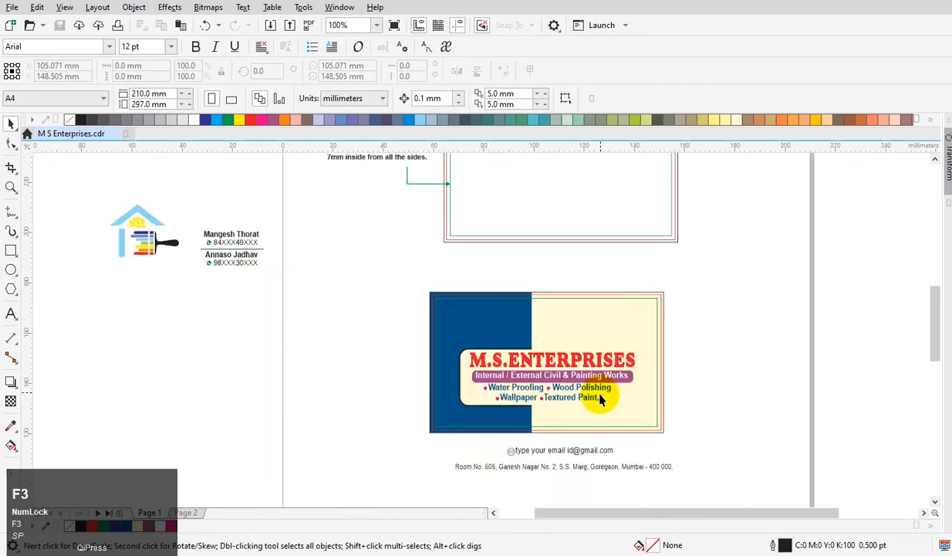
{"action": "left_click_drag", "start_coordinate": [96, 181], "coordinate": [519, 333]}
{"action": "key", "text": "z"}
{"action": "left_click_drag", "start_coordinate": [395, 268], "coordinate": [661, 429]}
{"action": "left_click_drag", "start_coordinate": [518, 345], "coordinate": [468, 324]}
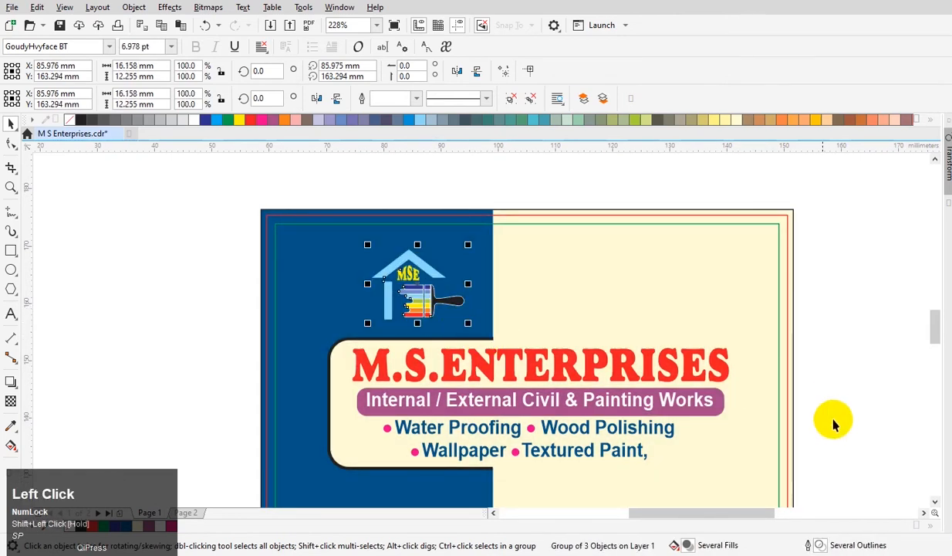
{"action": "key", "text": "F3"}
{"action": "key", "text": "F2"}
{"action": "left_click", "coordinate": [484, 310]}
Place the two contact names with their phone numbers and divider in the upper cream corner inside the green guide, scaled down slightly
{"action": "key", "text": "F3"}
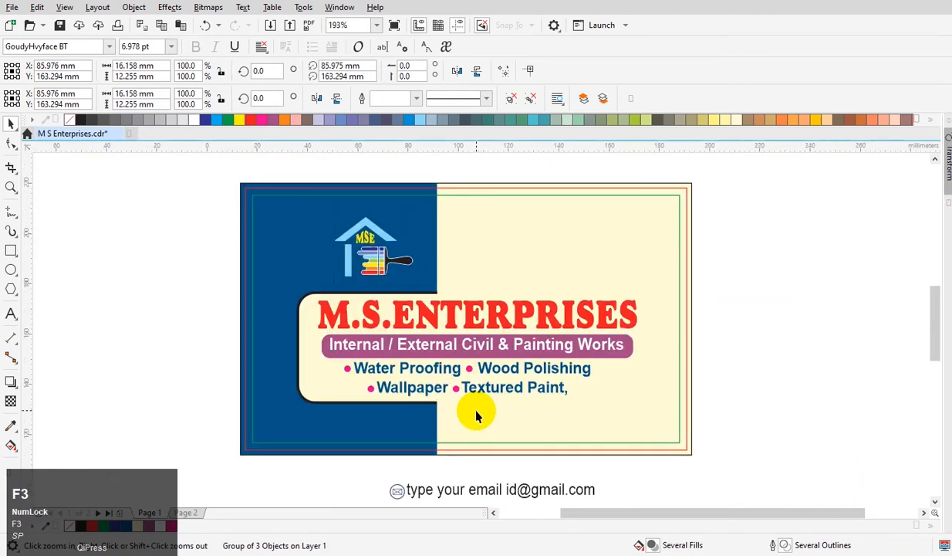
{"action": "left_click_drag", "start_coordinate": [99, 210], "coordinate": [225, 304]}
{"action": "left_click_drag", "start_coordinate": [160, 238], "coordinate": [544, 316]}
{"action": "key", "text": "F2"}
{"action": "left_click_drag", "start_coordinate": [301, 276], "coordinate": [626, 437]}
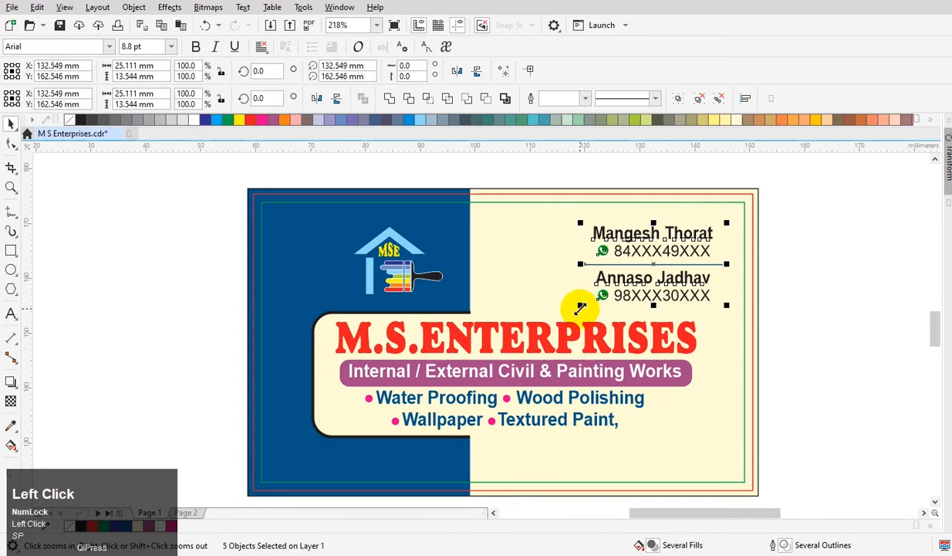
{"action": "left_click_drag", "start_coordinate": [580, 308], "coordinate": [585, 310]}
{"action": "left_click_drag", "start_coordinate": [665, 283], "coordinate": [703, 272]}
{"action": "left_click", "coordinate": [797, 291]}
Fill both contact names with red
{"action": "key", "text": "F2"}
{"action": "left_click", "coordinate": [800, 366]}
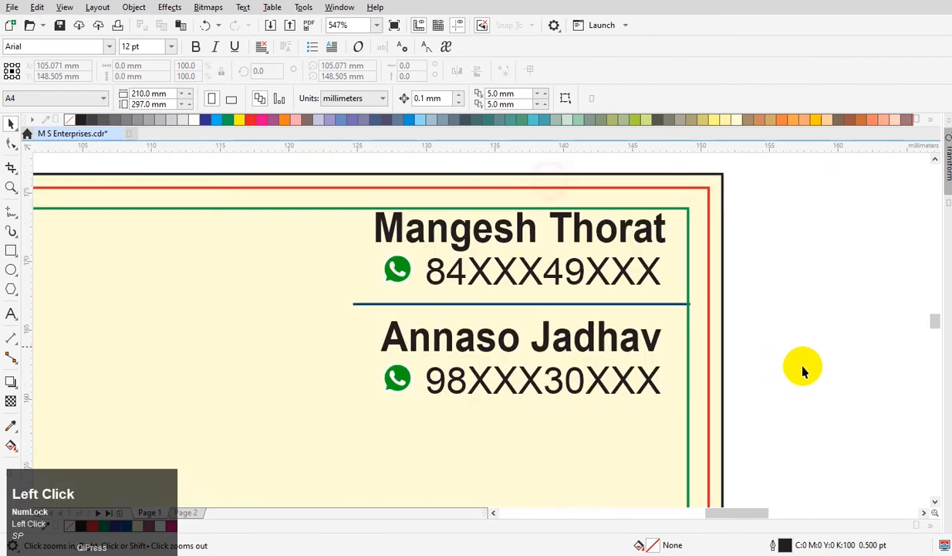
{"action": "left_click", "coordinate": [502, 233], "text": "ctrl"}
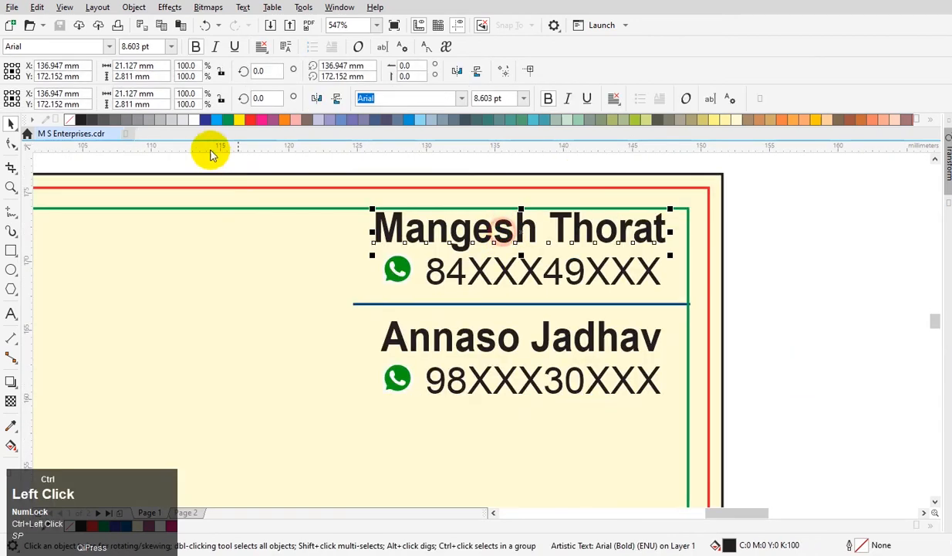
{"action": "left_click", "coordinate": [255, 123]}
{"action": "left_click", "coordinate": [494, 336]}
{"action": "left_click", "coordinate": [463, 340], "text": "ctrl"}
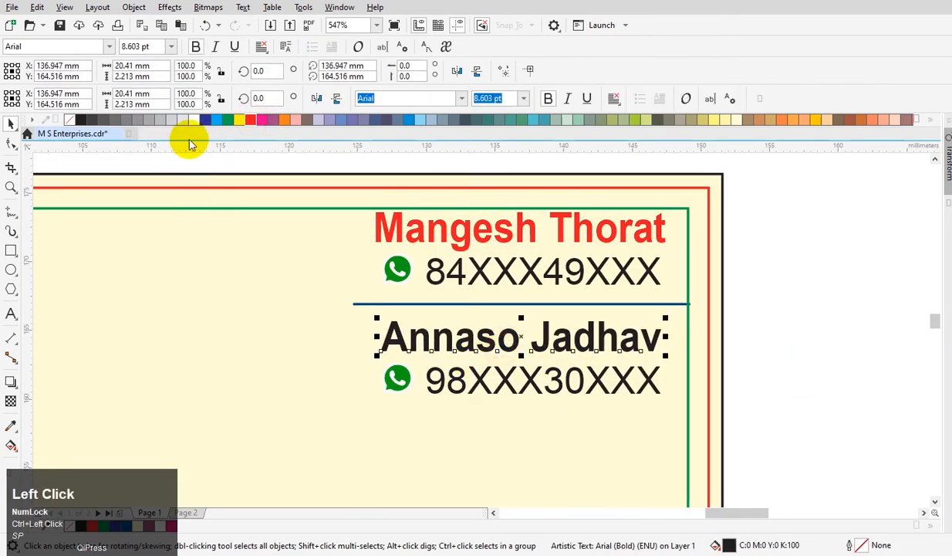
{"action": "left_click", "coordinate": [249, 123]}
{"action": "left_click", "coordinate": [456, 279]}
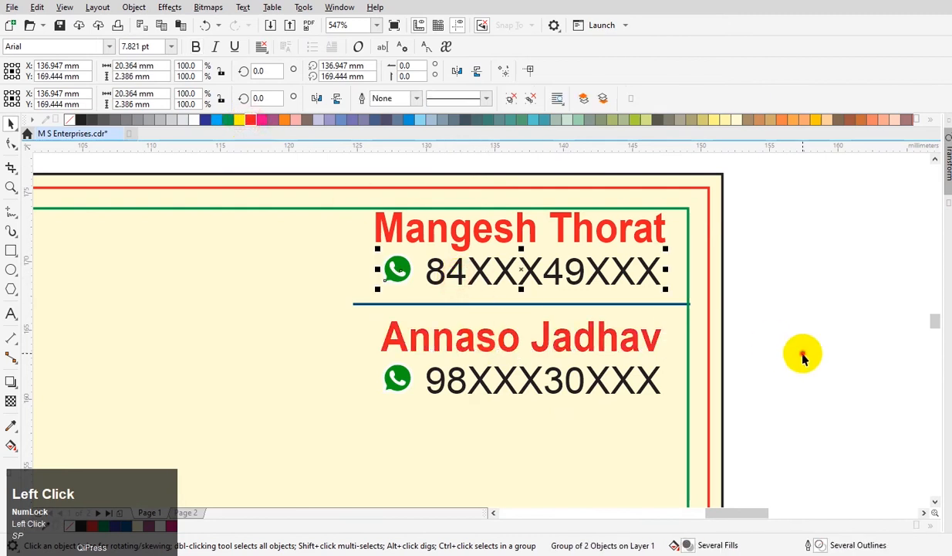
{"action": "left_click", "coordinate": [804, 356]}
Shift the logo, title panel, tagline and service lines slightly upward on the card
{"action": "key", "text": "F3"}
{"action": "key", "text": "F3"}
{"action": "key", "text": "F2"}
{"action": "left_click_drag", "start_coordinate": [434, 303], "coordinate": [765, 466]}
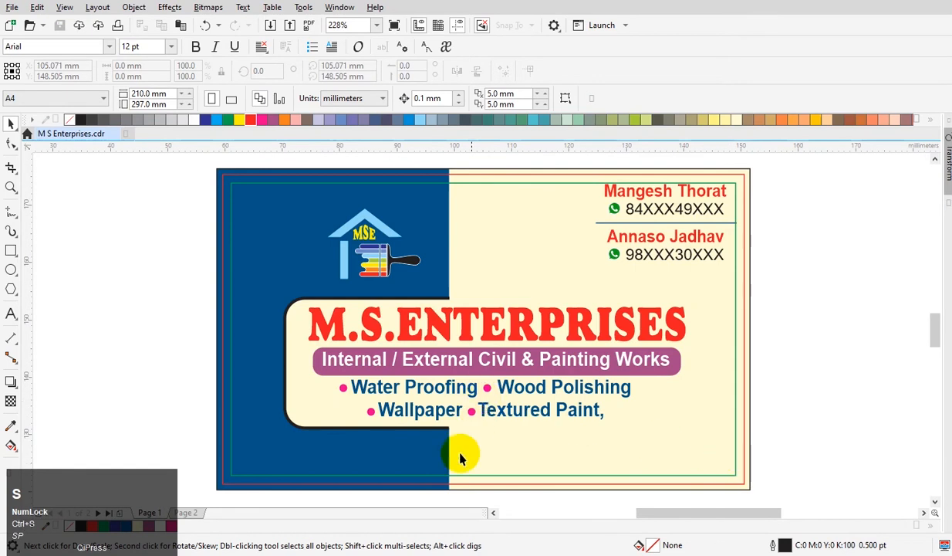
{"action": "left_click", "coordinate": [404, 457]}
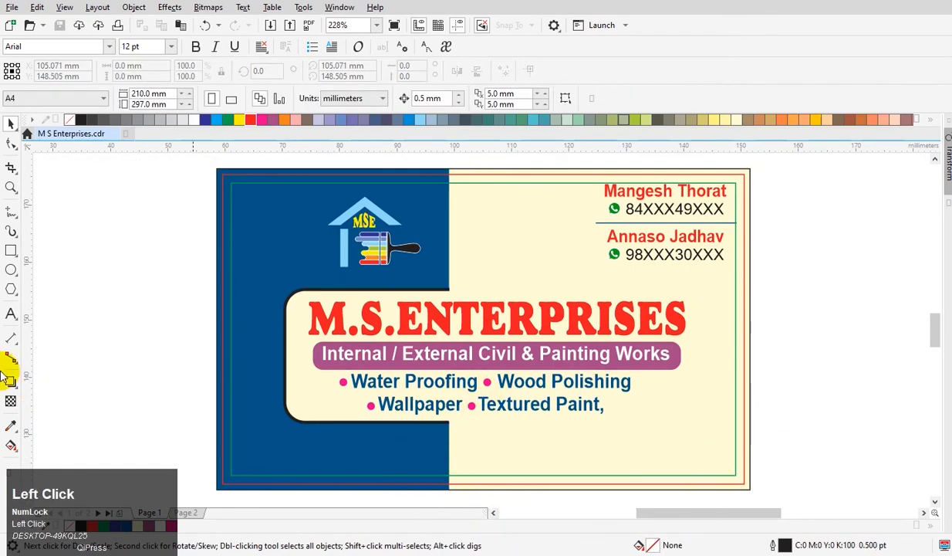
{"action": "left_click", "coordinate": [53, 378]}
Draw a rectangle 93 mm wide and about 6.1 mm high along the card's bottom edge and centre it horizontally with the card
{"action": "left_click", "coordinate": [11, 251]}
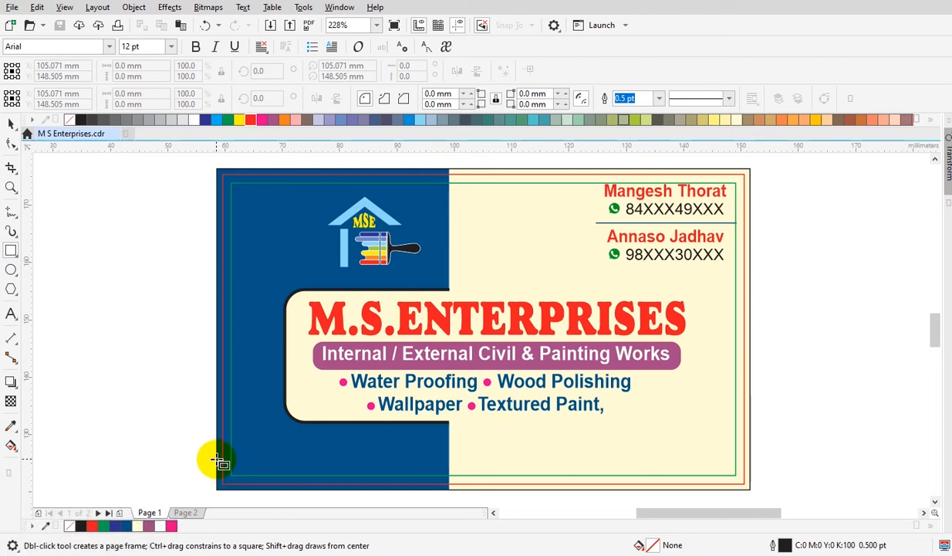
{"action": "left_click_drag", "start_coordinate": [218, 460], "coordinate": [753, 491]}
{"action": "key", "text": "space"}
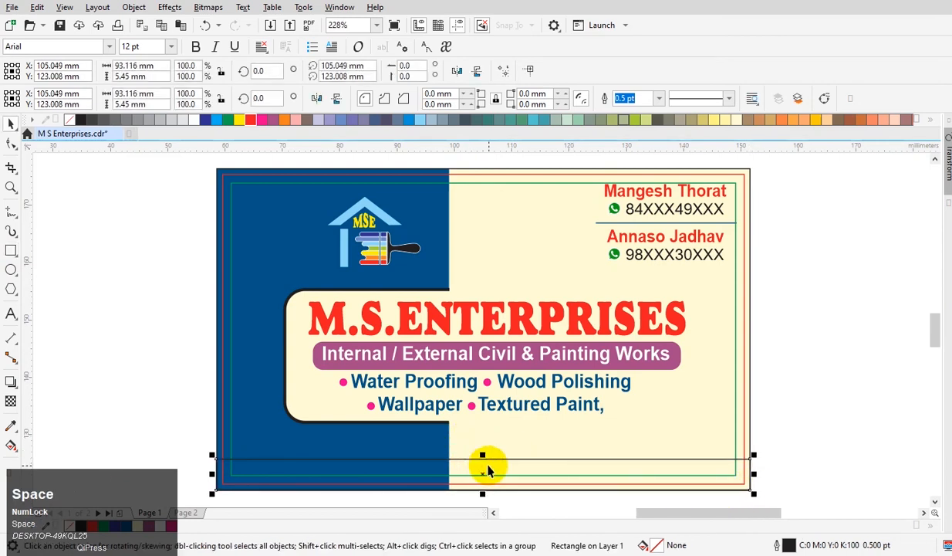
{"action": "left_click_drag", "start_coordinate": [483, 451], "coordinate": [468, 454]}
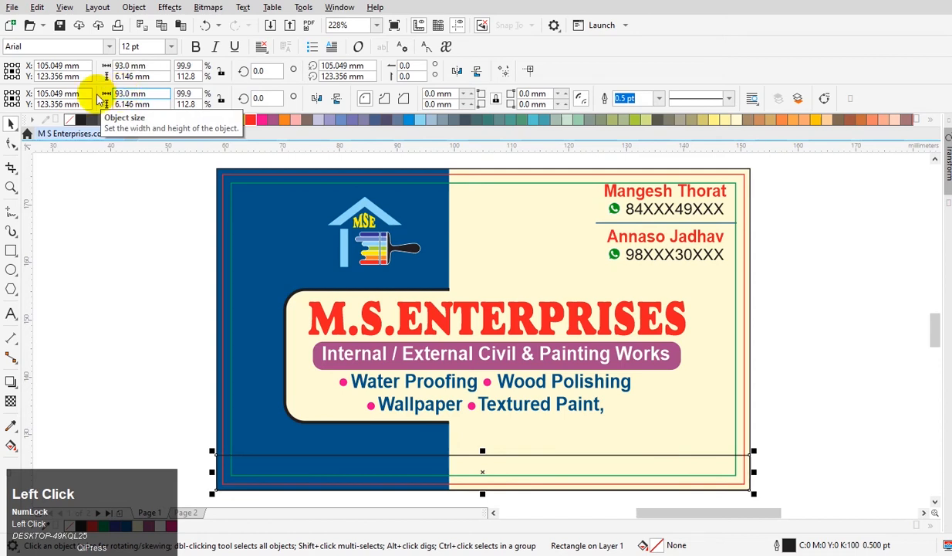
{"action": "left_click", "coordinate": [280, 173], "text": "shift"}
{"action": "key", "text": "c"}
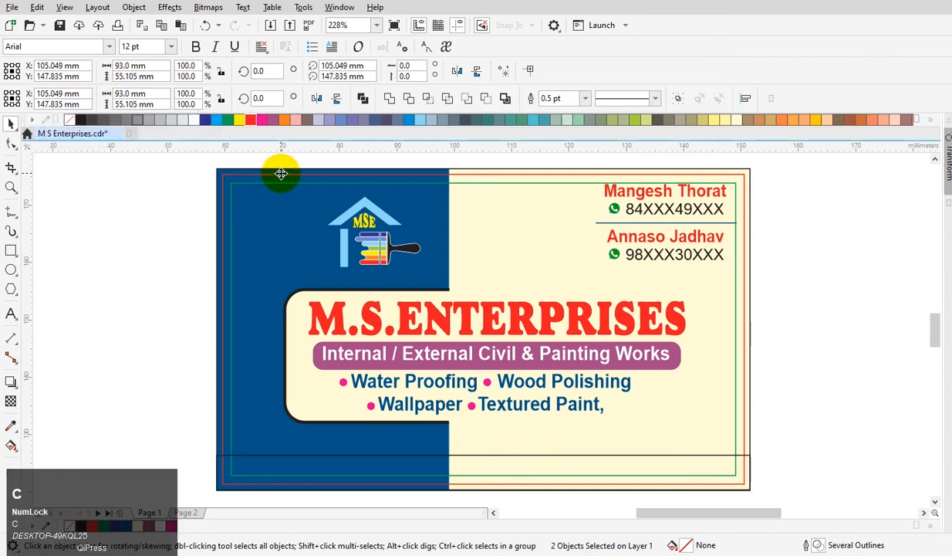
{"action": "left_click", "coordinate": [791, 413]}
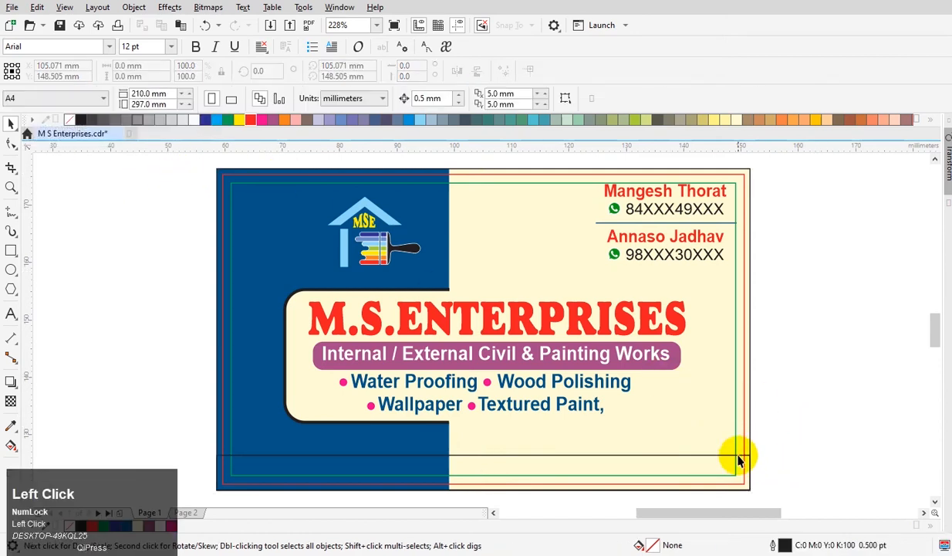
Fill the bottom strip with blue C100 M40 Y0 K40, remove its outline and save the file
{"action": "left_click", "coordinate": [738, 455]}
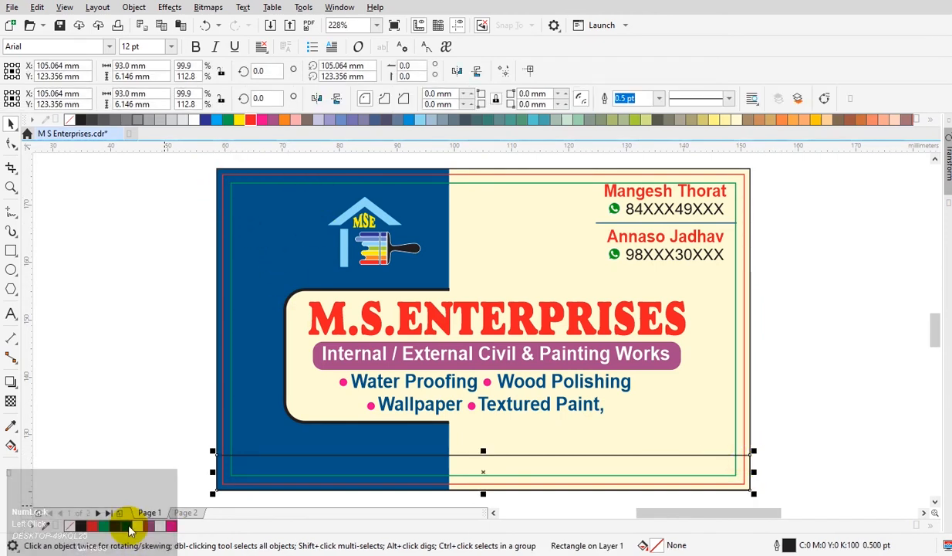
{"action": "left_click", "coordinate": [126, 525]}
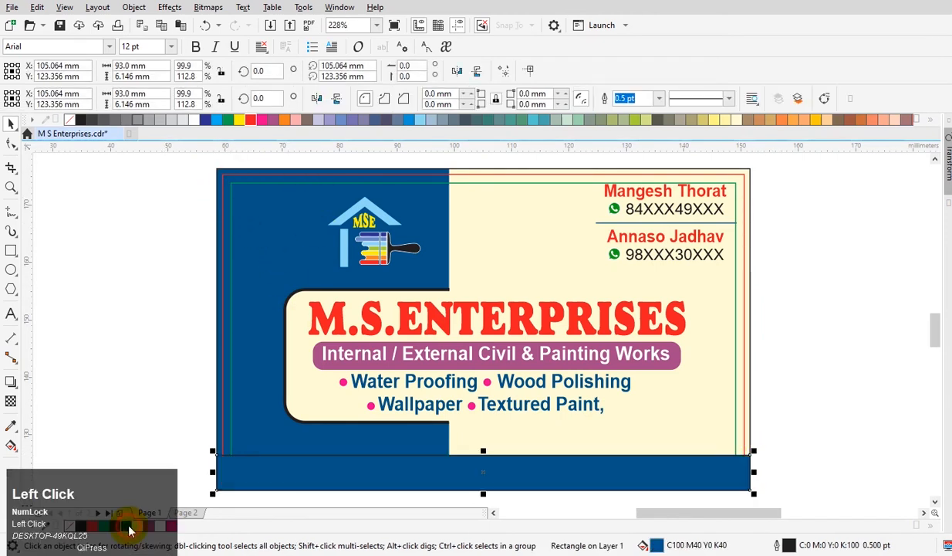
{"action": "right_click", "coordinate": [71, 120]}
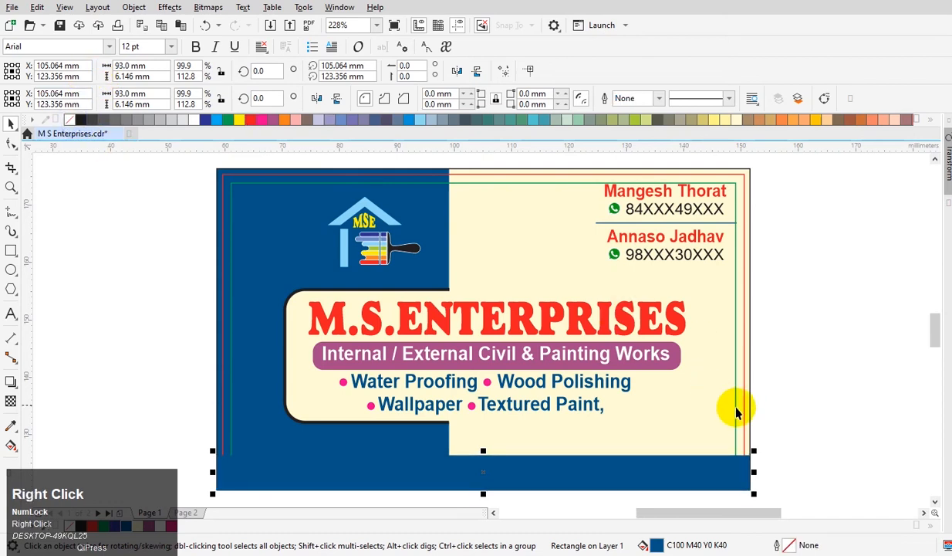
{"action": "left_click", "coordinate": [778, 410]}
{"action": "key", "text": "ctrl+s"}
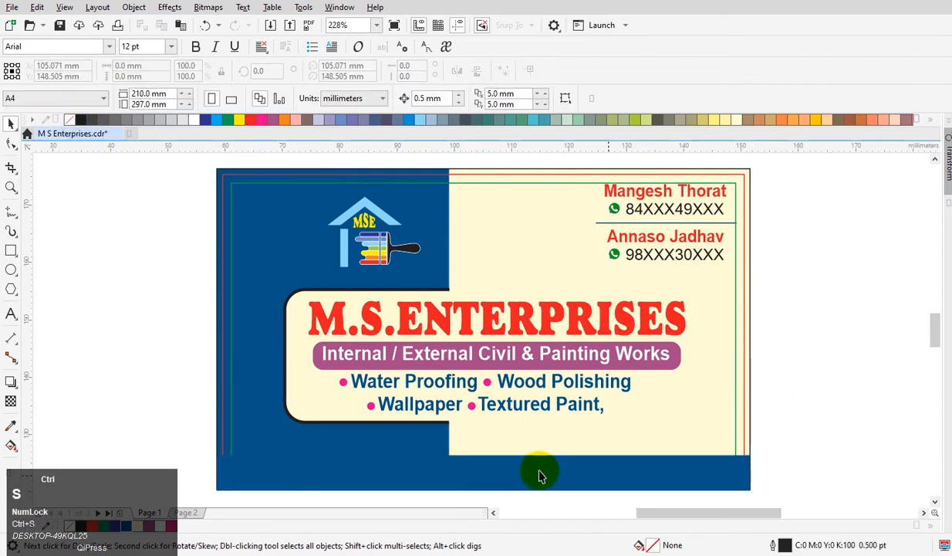
Move the address line onto the blue bottom strip and colour it white
{"action": "left_click", "coordinate": [538, 467]}
{"action": "key", "text": "F3"}
{"action": "key", "text": "F2"}
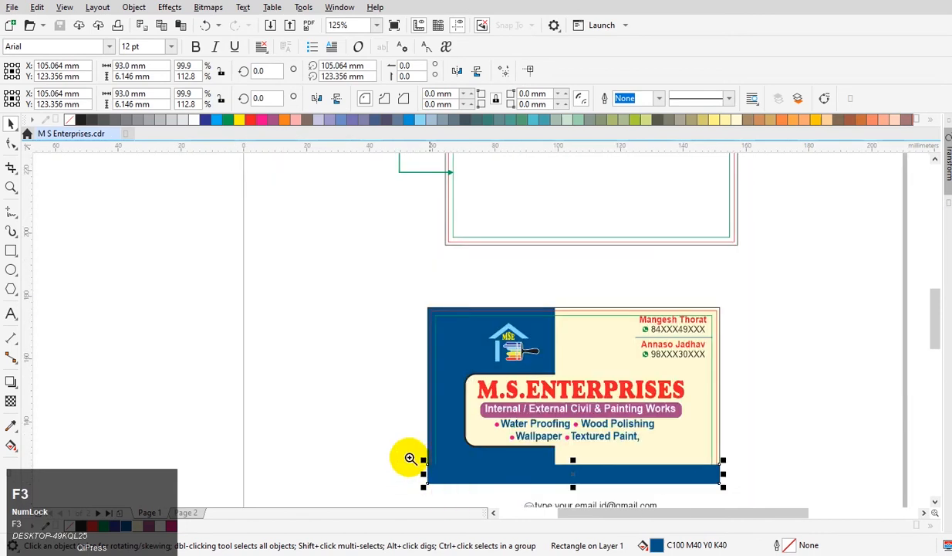
{"action": "left_click_drag", "start_coordinate": [378, 439], "coordinate": [837, 541]}
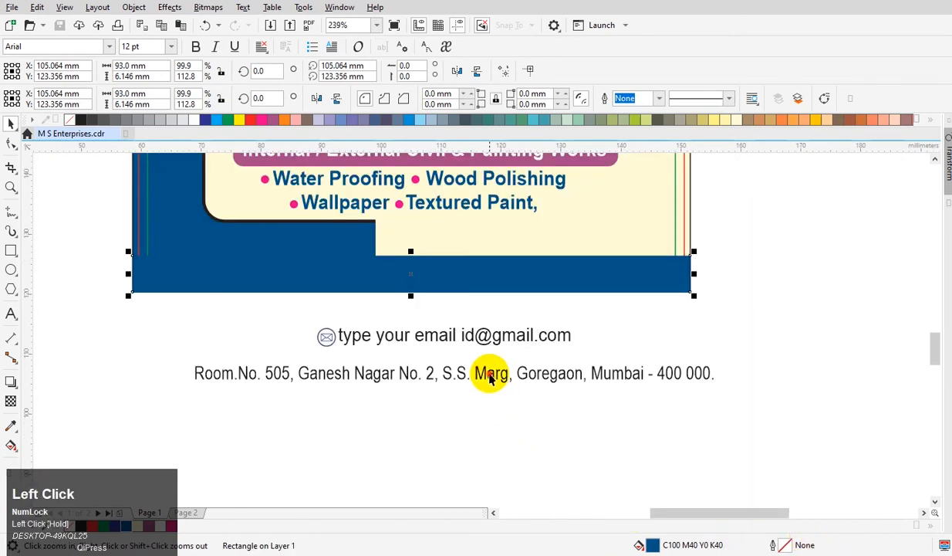
{"action": "left_click_drag", "start_coordinate": [489, 377], "coordinate": [452, 279]}
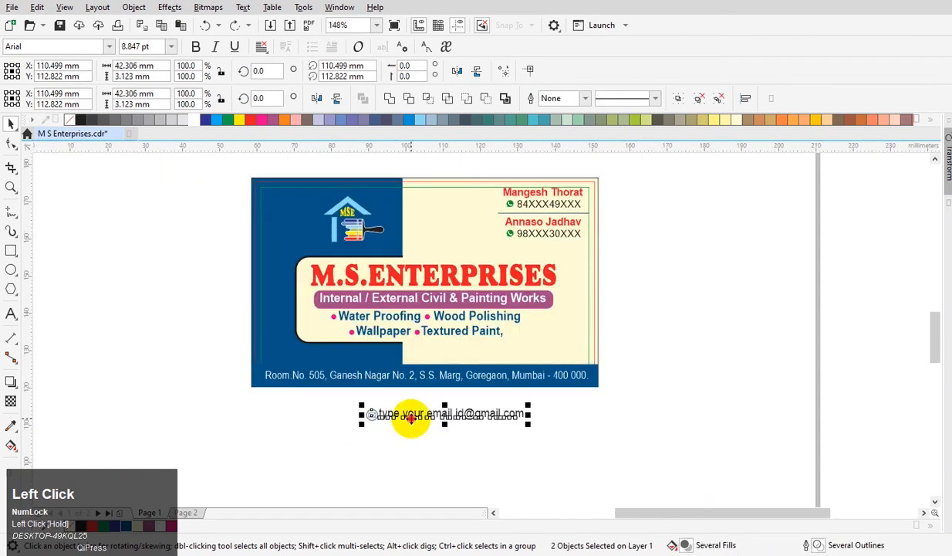
Group the envelope icon with the e-mail text and place the group on the cream area just above the blue strip
{"action": "left_click_drag", "start_coordinate": [410, 419], "coordinate": [453, 363]}
{"action": "key", "text": "l"}
{"action": "key", "text": "ctrl+g"}
{"action": "key", "text": "F2"}
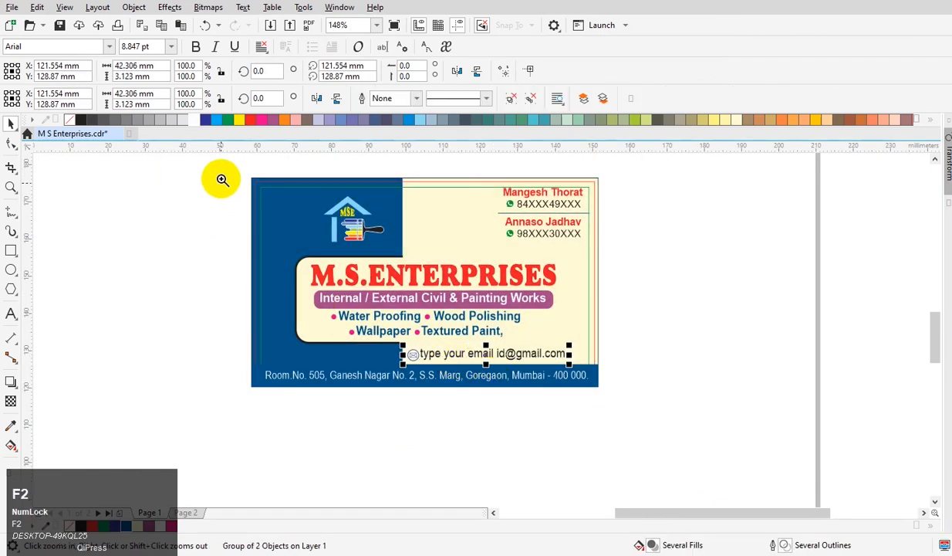
{"action": "left_click_drag", "start_coordinate": [235, 168], "coordinate": [618, 413]}
{"action": "left_click_drag", "start_coordinate": [561, 429], "coordinate": [557, 430]}
Remove the spaces between the words of the e-mail text and save the file
{"action": "key", "text": "F2"}
{"action": "left_click", "coordinate": [400, 429]}
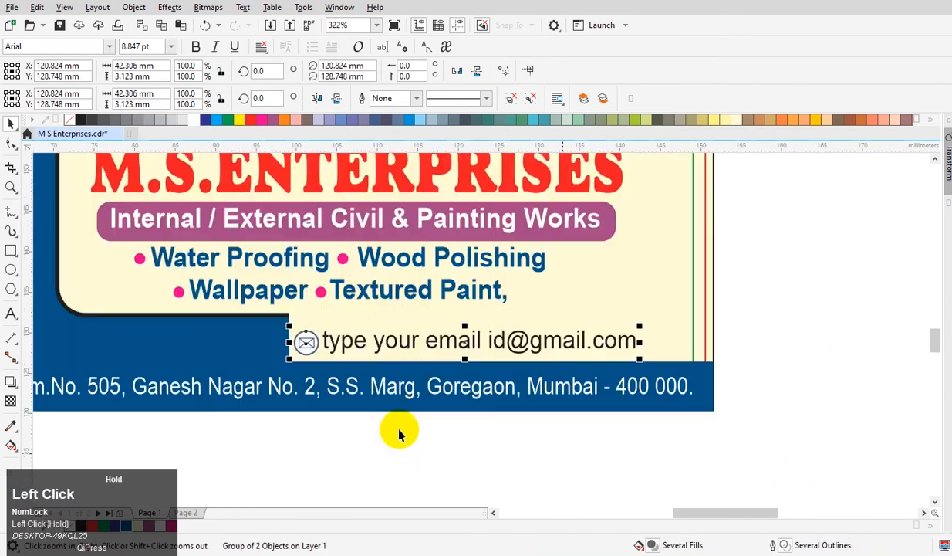
{"action": "key", "text": "space"}
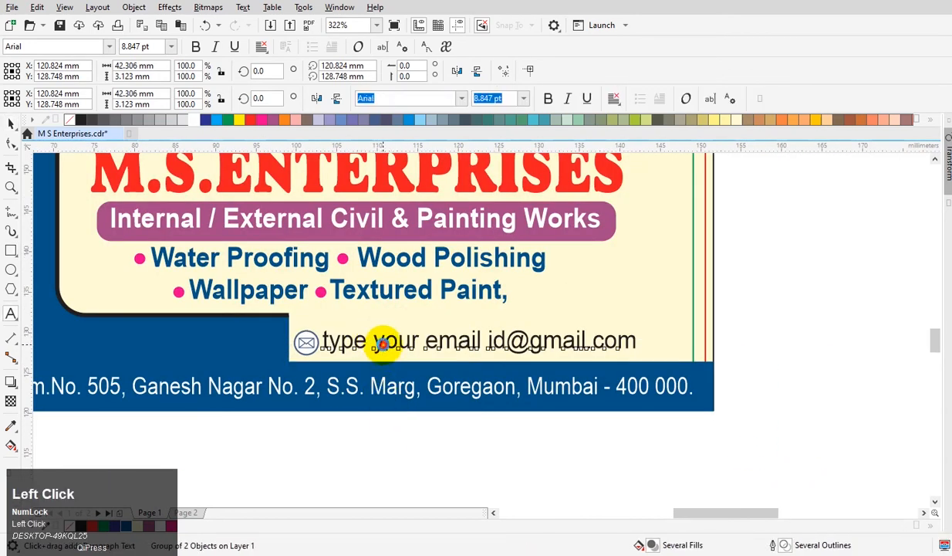
{"action": "double_click", "coordinate": [375, 341]}
{"action": "key", "text": "BackSpace"}
{"action": "left_click", "coordinate": [421, 343]}
{"action": "key", "text": "BackSpace"}
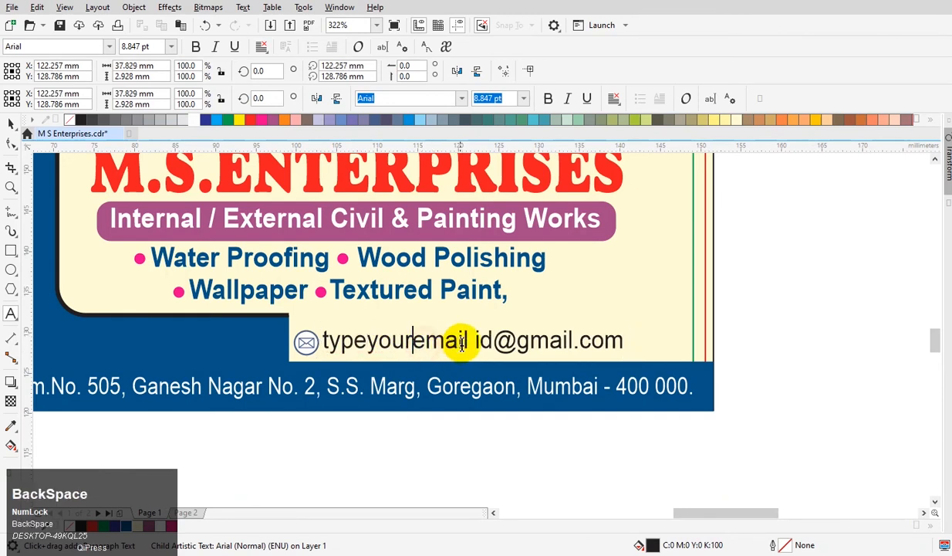
{"action": "left_click", "coordinate": [471, 340]}
{"action": "key", "text": "BackSpace"}
{"action": "key", "text": "ctrl+space"}
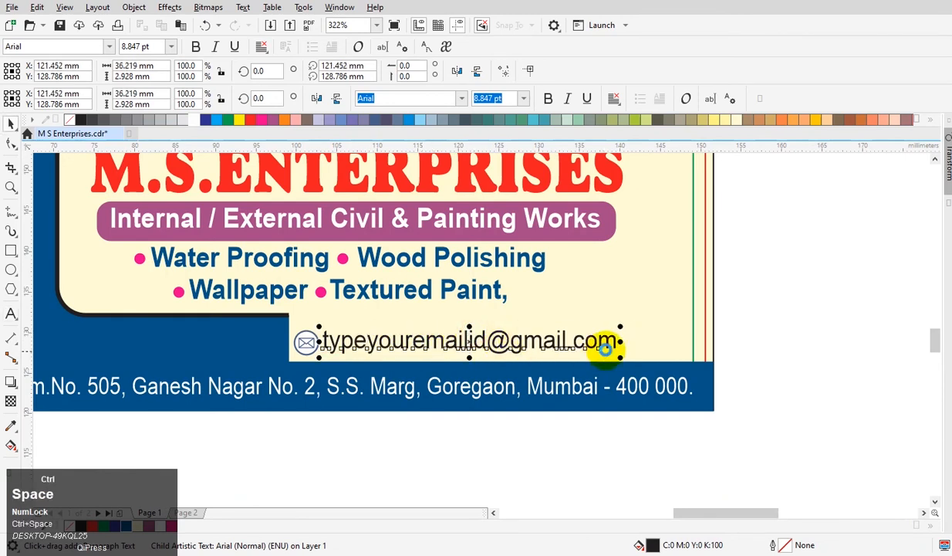
{"action": "key", "text": "ctrl+s"}
{"action": "left_click", "coordinate": [760, 339]}
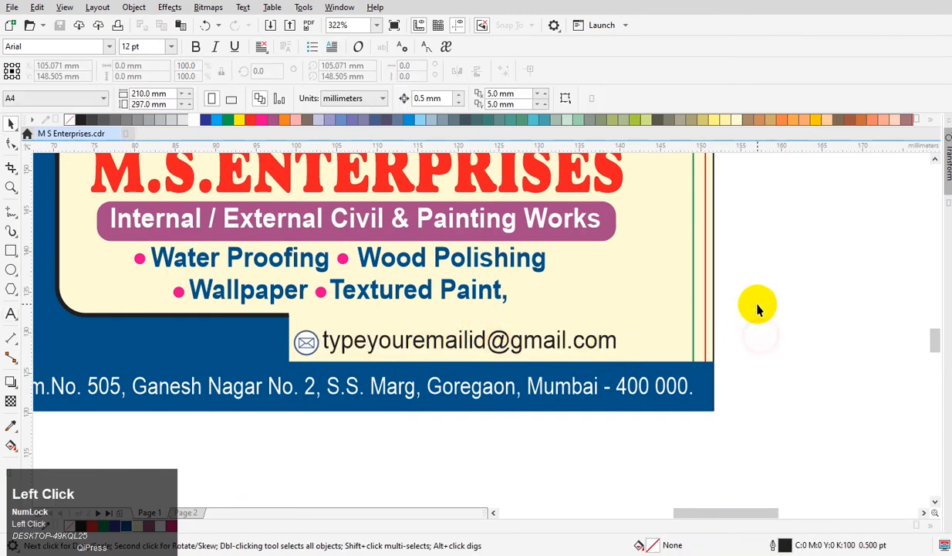
Draw a rectangle about 47.5 × 6.1 mm around the envelope icon and e-mail text, resting on the blue strip
{"action": "left_click", "coordinate": [11, 252]}
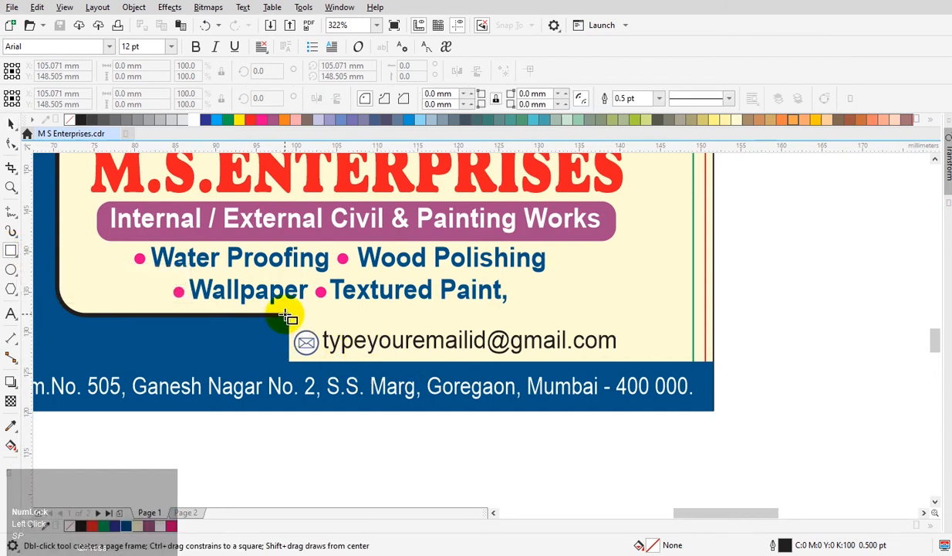
{"action": "left_click_drag", "start_coordinate": [285, 315], "coordinate": [665, 364]}
{"action": "left_click_drag", "start_coordinate": [684, 361], "coordinate": [671, 365]}
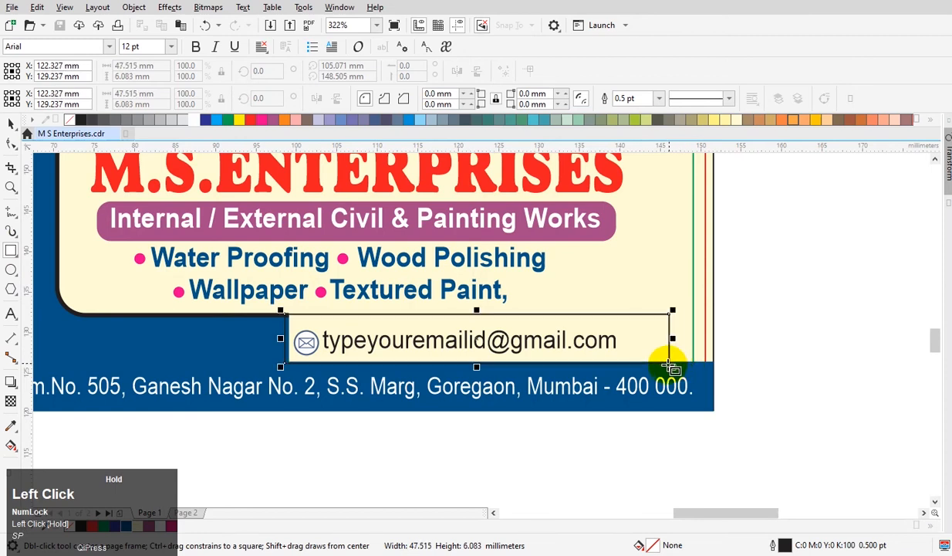
{"action": "key", "text": "space"}
Convert the e-mail rectangle to curves and shift its upper-left node to the right so that side slants
{"action": "left_click", "coordinate": [12, 143]}
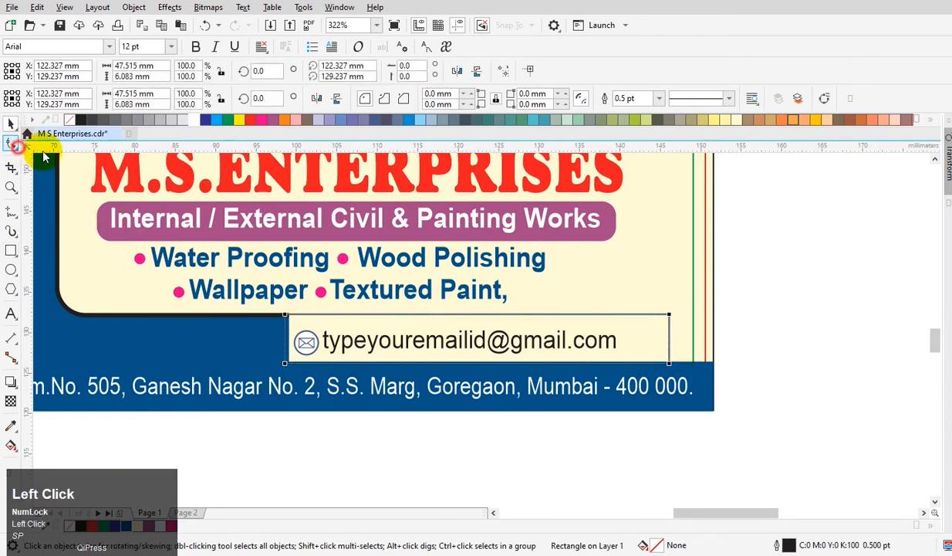
{"action": "left_click", "coordinate": [825, 98]}
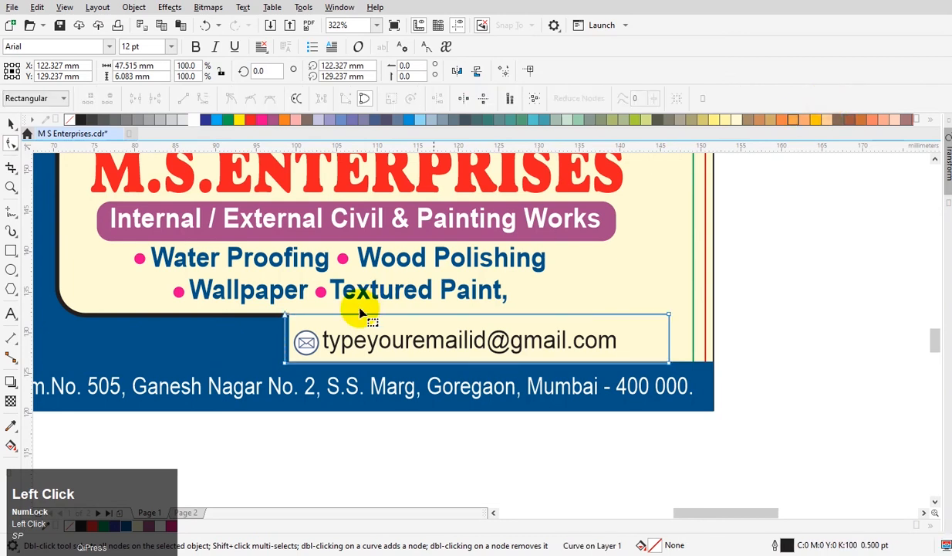
{"action": "left_click_drag", "start_coordinate": [270, 308], "coordinate": [325, 340]}
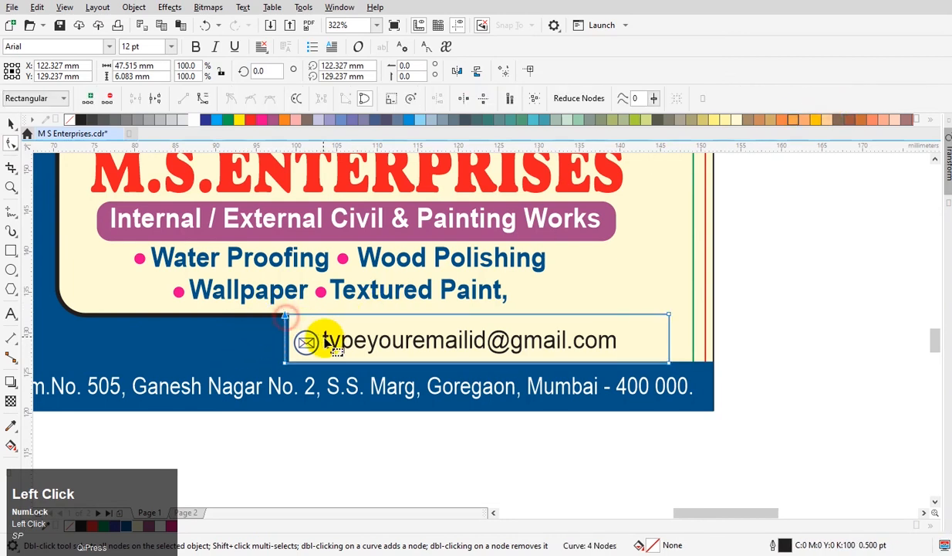
{"action": "key", "text": "ctrl+s"}
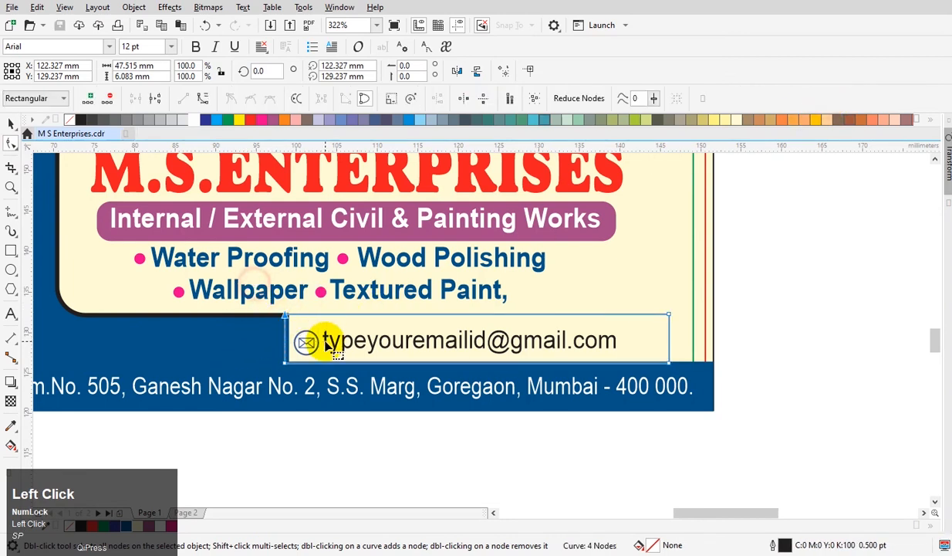
{"action": "key", "text": "shift+Right"}
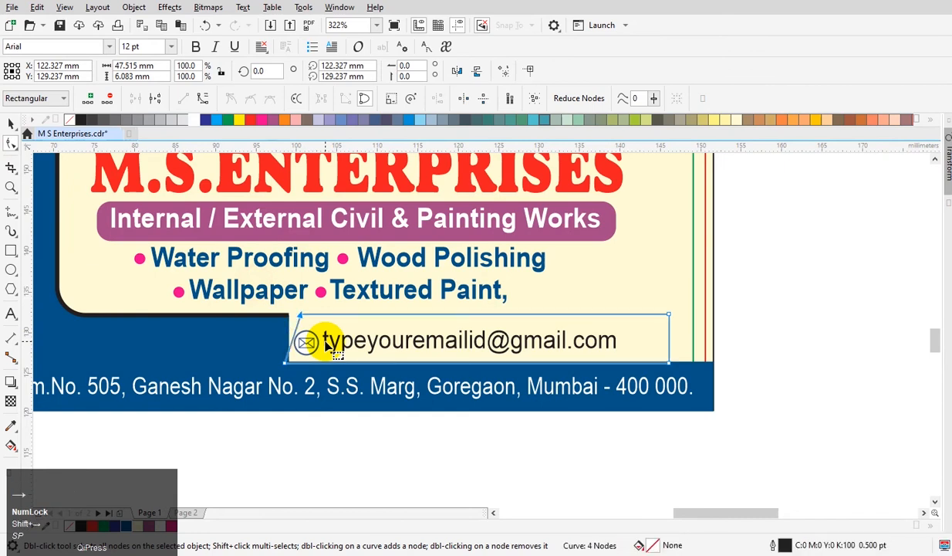
Align the slanted e-mail outline shape flush with the card's right edge
{"action": "key", "text": "space"}
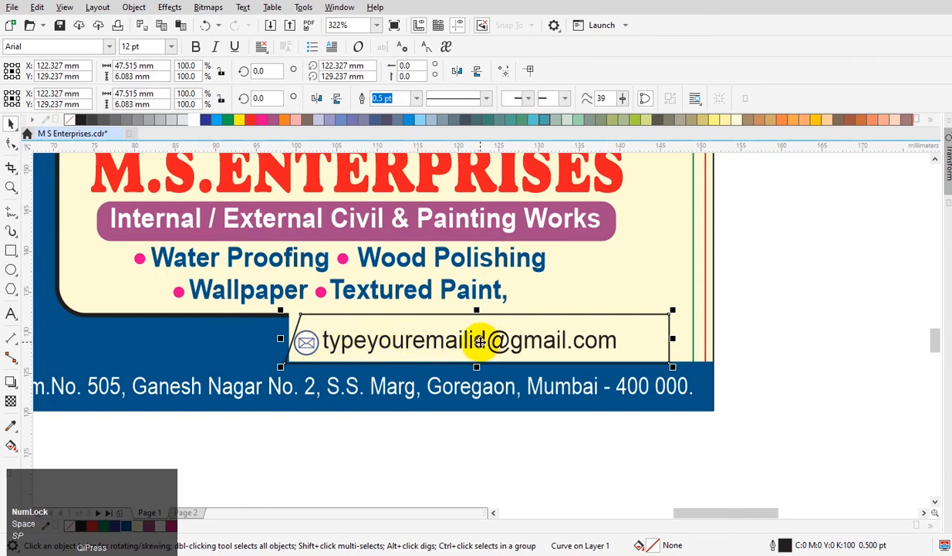
{"action": "left_click", "coordinate": [646, 294], "text": "shift"}
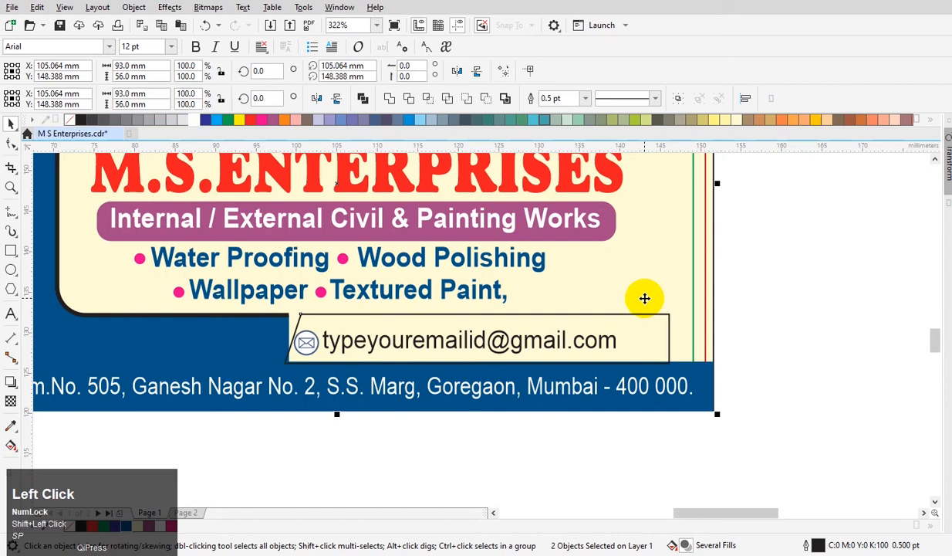
{"action": "key", "text": "e"}
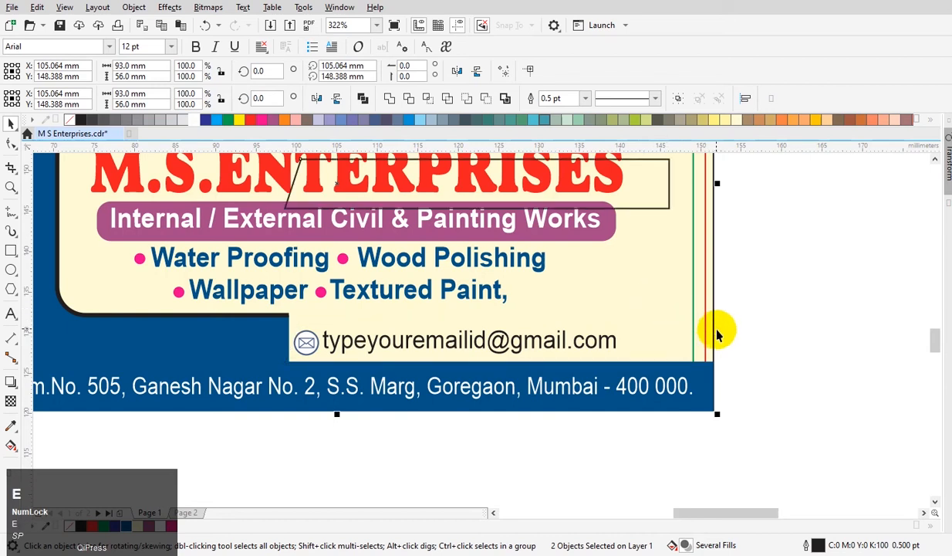
{"action": "key", "text": "ctrl+z"}
{"action": "left_click", "coordinate": [780, 338]}
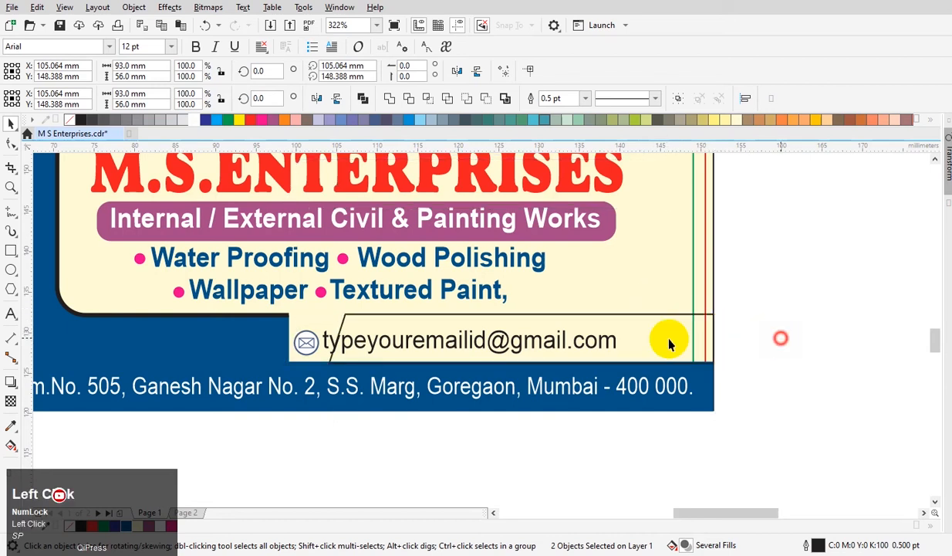
Shift the slanted shape's two left nodes past the end of the e-mail text, narrowing the shape to about 11.4 mm
{"action": "left_click", "coordinate": [365, 323]}
{"action": "key", "text": "F10"}
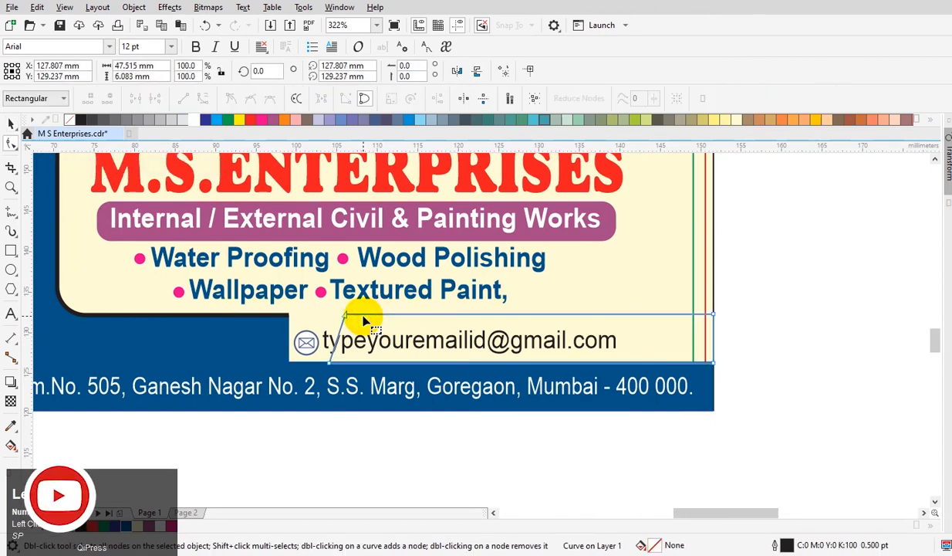
{"action": "left_click_drag", "start_coordinate": [410, 453], "coordinate": [315, 301]}
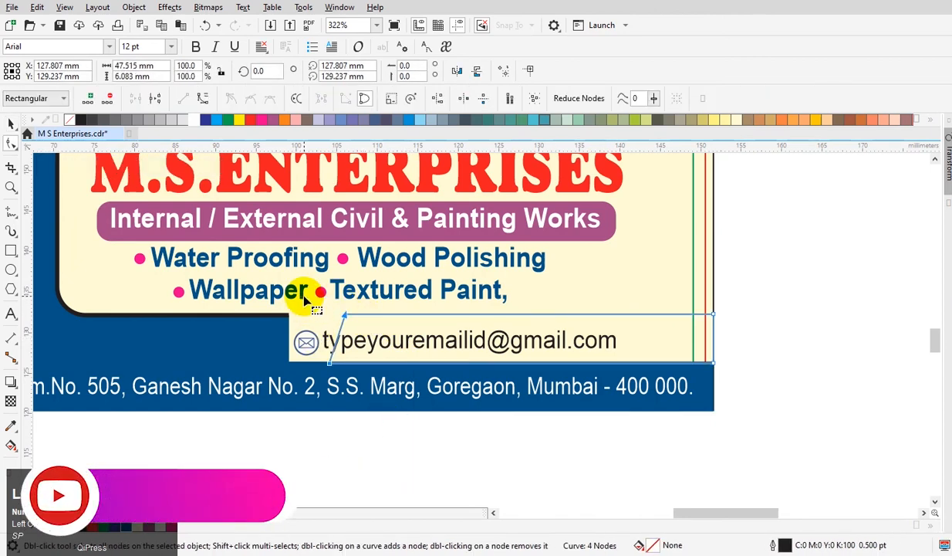
{"action": "left_click_drag", "start_coordinate": [328, 369], "coordinate": [618, 383]}
{"action": "key", "text": "space"}
{"action": "left_click", "coordinate": [652, 398]}
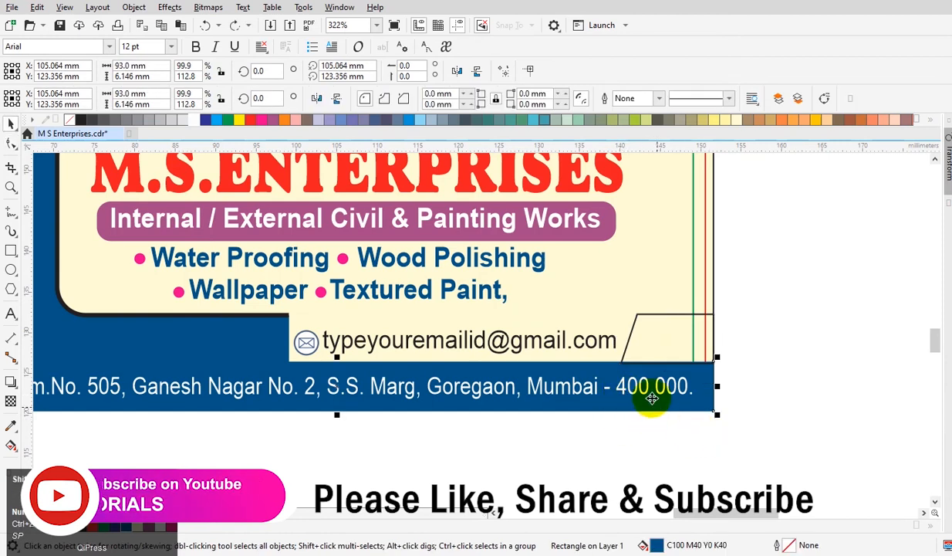
{"action": "left_click", "coordinate": [647, 391], "text": "shift"}
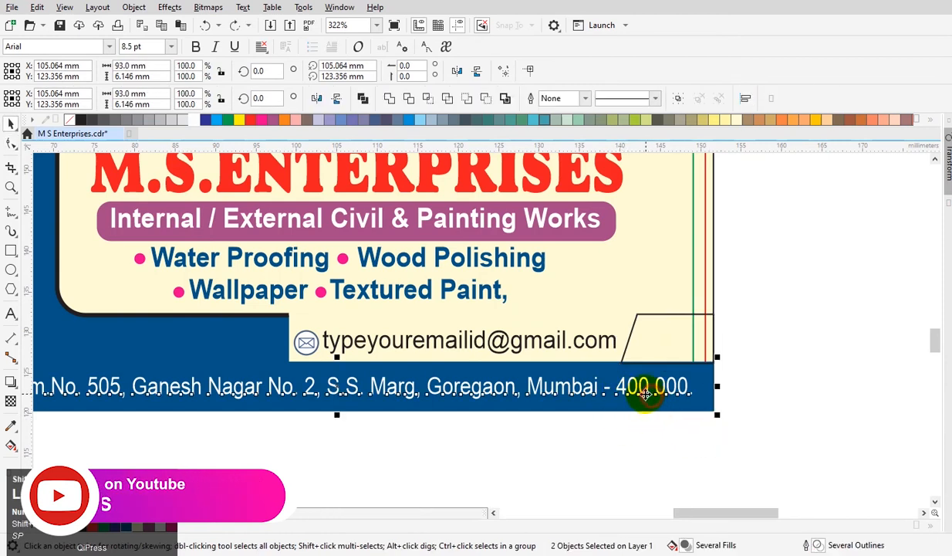
{"action": "left_click", "coordinate": [675, 421]}
Fill the slanted corner shape with yellow-orange C:0 M:20 Y:100 K:0 and remove its outline
{"action": "left_click", "coordinate": [642, 315]}
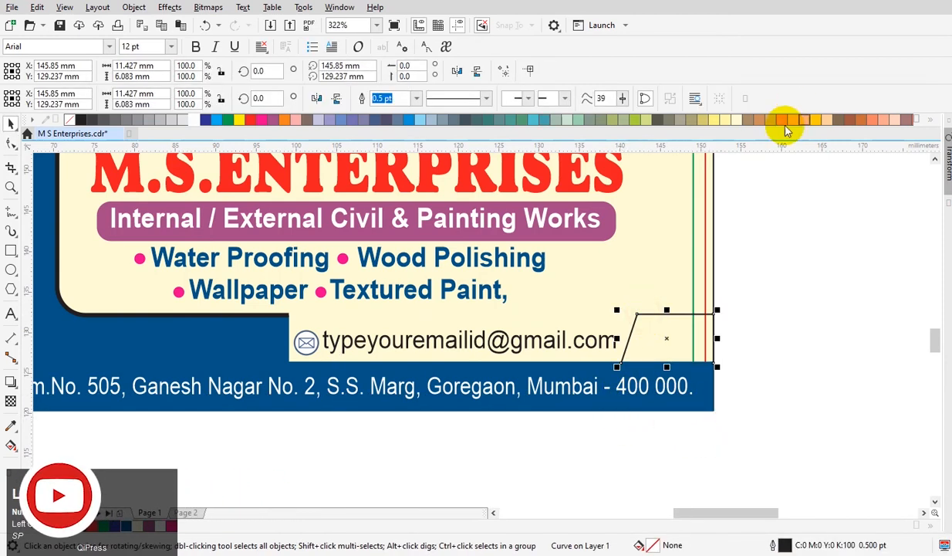
{"action": "left_click", "coordinate": [815, 120]}
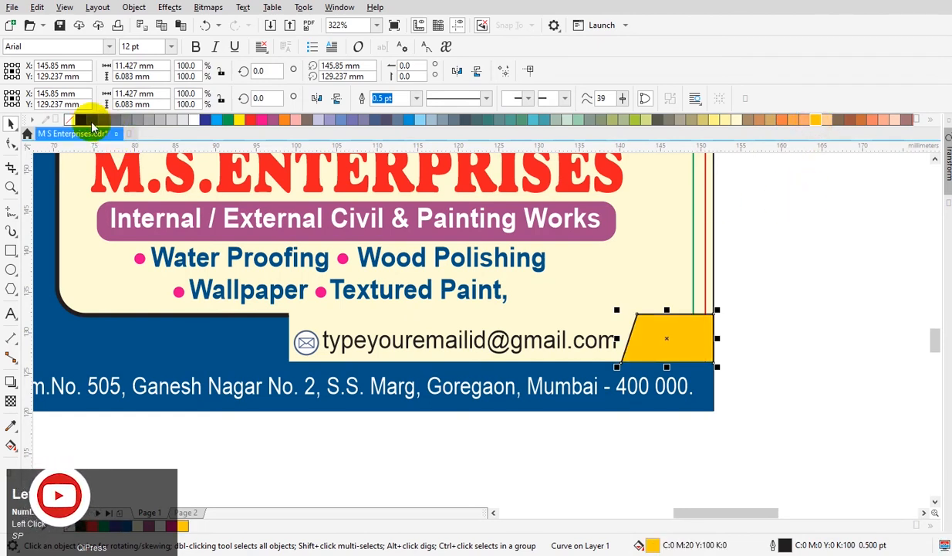
{"action": "left_click", "coordinate": [764, 328]}
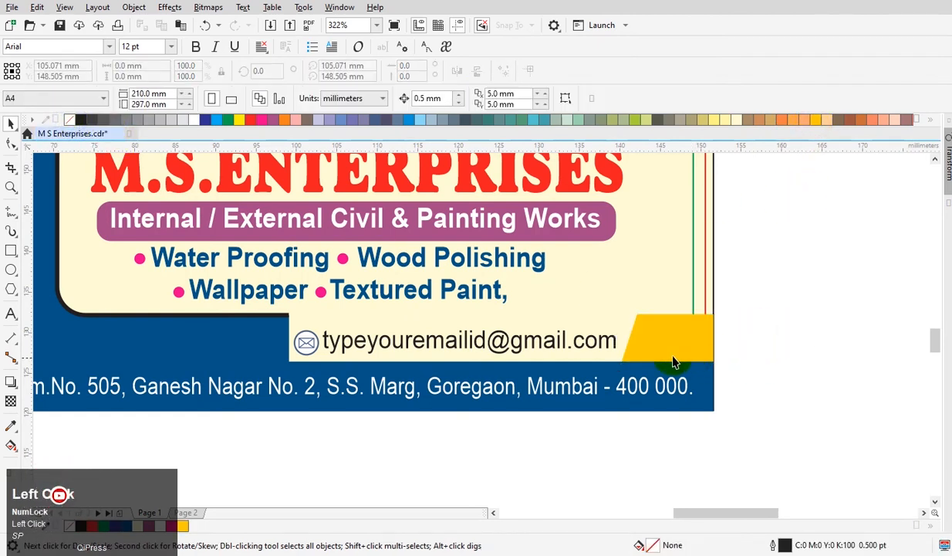
{"action": "left_click", "coordinate": [655, 355]}
{"action": "left_click", "coordinate": [755, 351]}
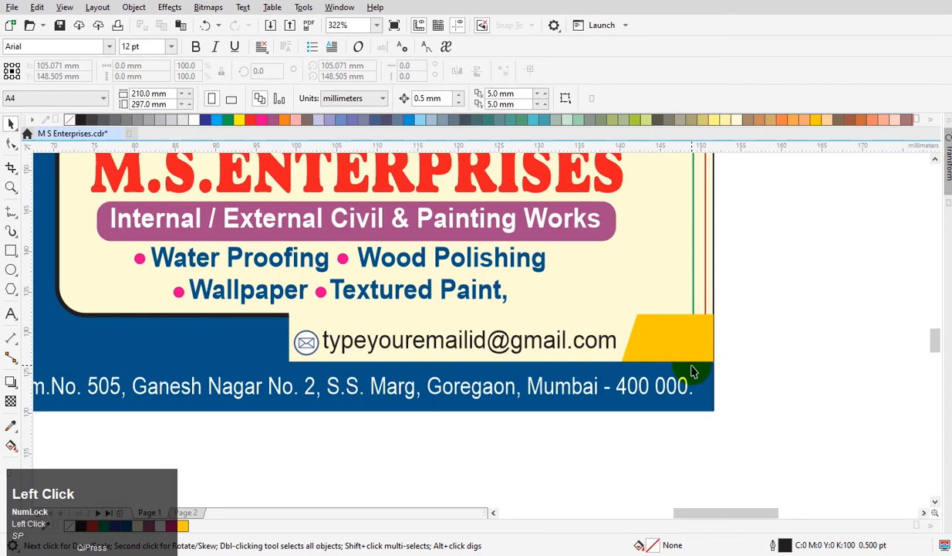
Nudge the envelope icon and e-mail text group slightly upward beside the yellow shape
{"action": "left_click", "coordinate": [456, 357]}
{"action": "left_click_drag", "start_coordinate": [470, 347], "coordinate": [471, 344]}
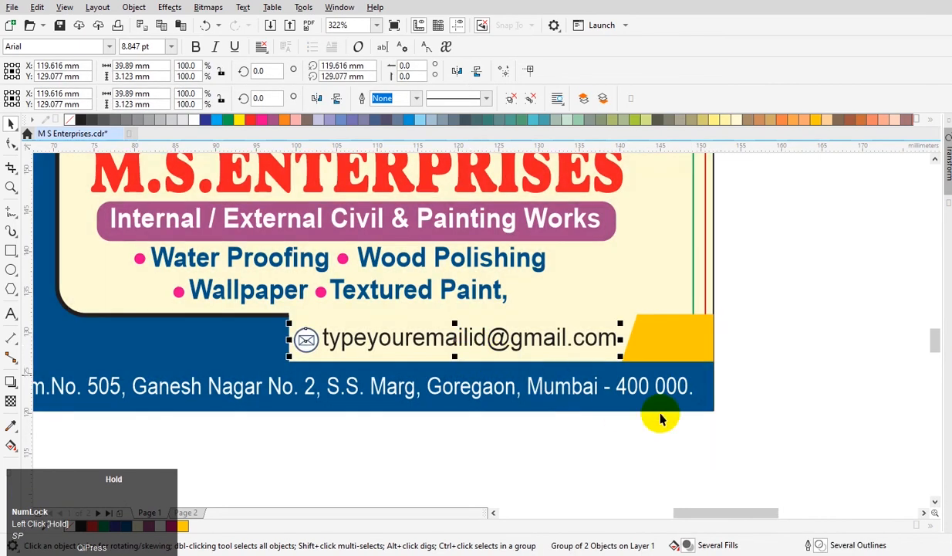
{"action": "left_click", "coordinate": [726, 418]}
Bring the red and green margin rectangles in front of all other card objects and save the file
{"action": "key", "text": "F3"}
{"action": "key", "text": "F2"}
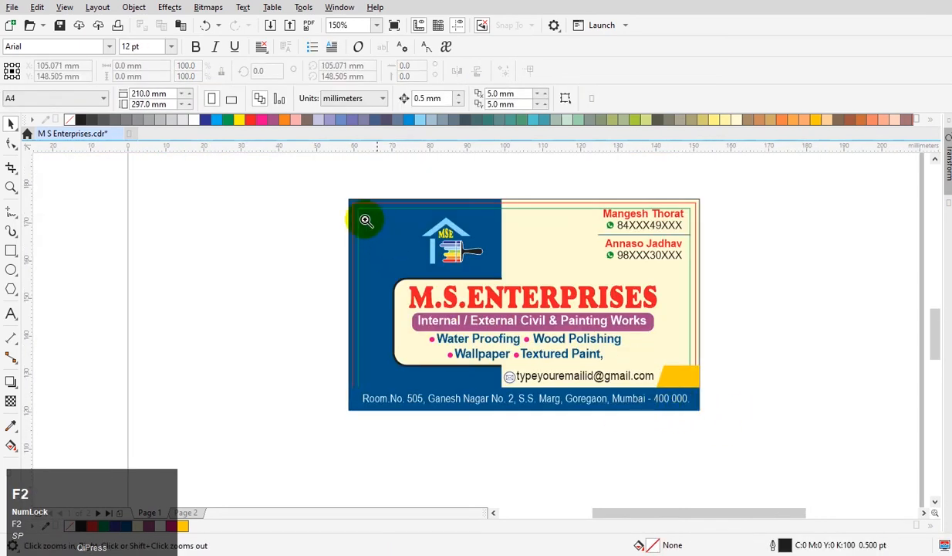
{"action": "left_click_drag", "start_coordinate": [329, 186], "coordinate": [743, 445]}
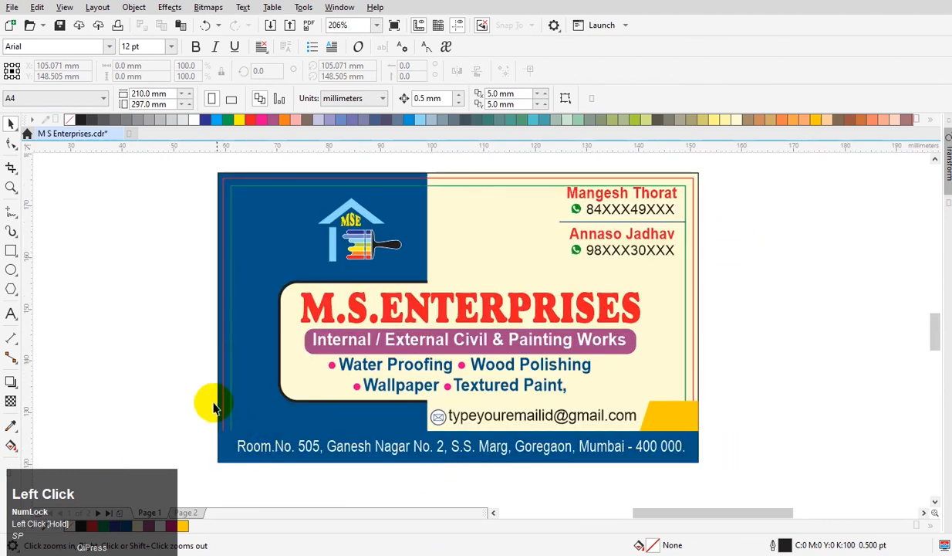
{"action": "left_click_drag", "start_coordinate": [219, 400], "coordinate": [198, 398]}
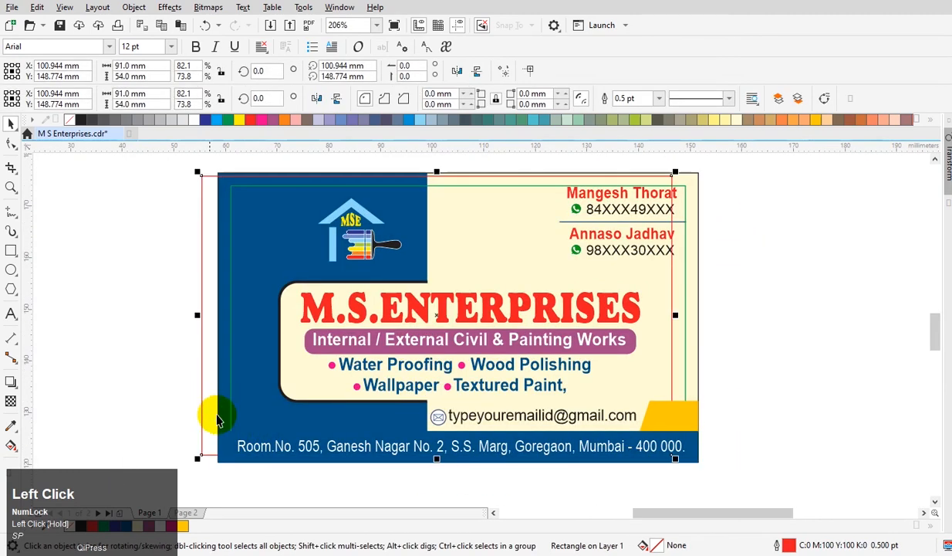
{"action": "key", "text": "ctrl+z"}
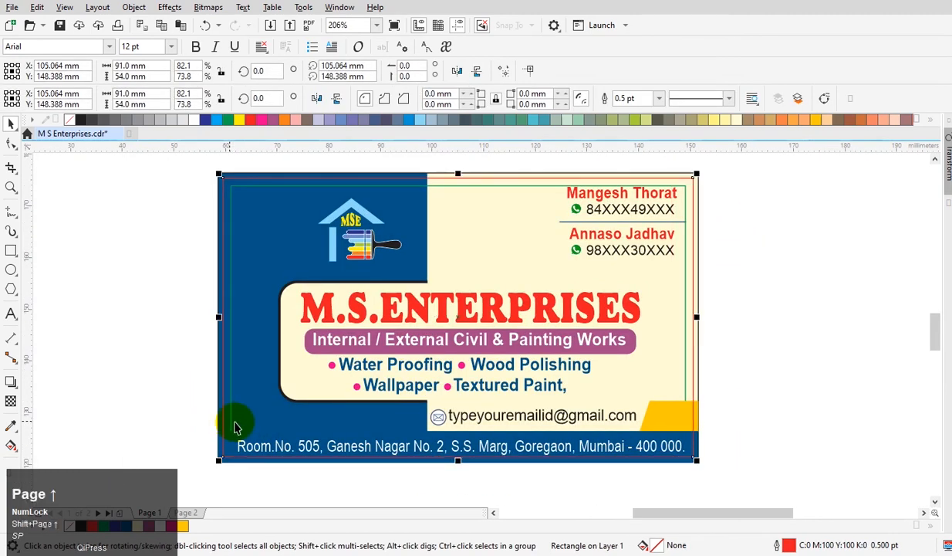
{"action": "left_click", "coordinate": [230, 421]}
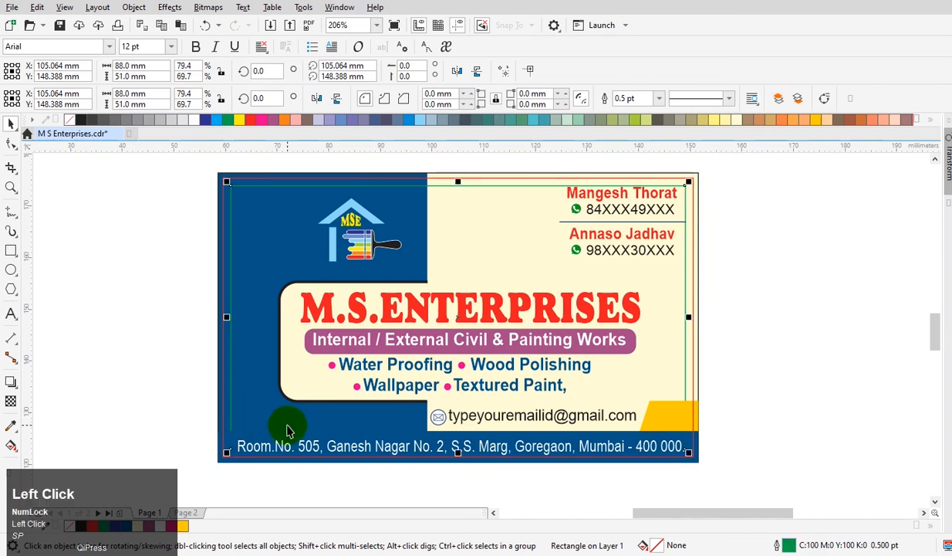
{"action": "key", "text": "Page_Up"}
{"action": "key", "text": "ctrl+s"}
{"action": "left_click", "coordinate": [760, 362]}
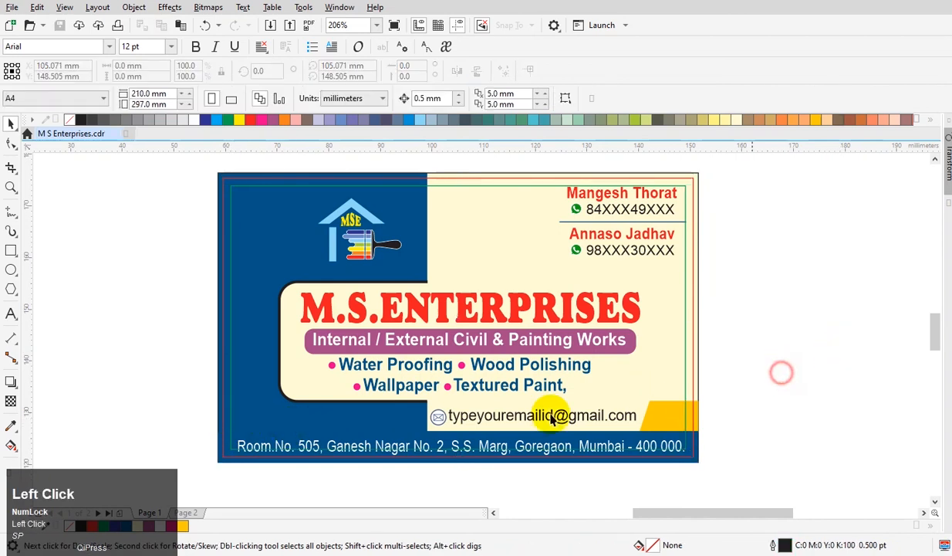
Move the envelope icon and e-mail text group straight up by about 0.9 mm
{"action": "key", "text": "F2"}
{"action": "left_click_drag", "start_coordinate": [164, 268], "coordinate": [809, 475]}
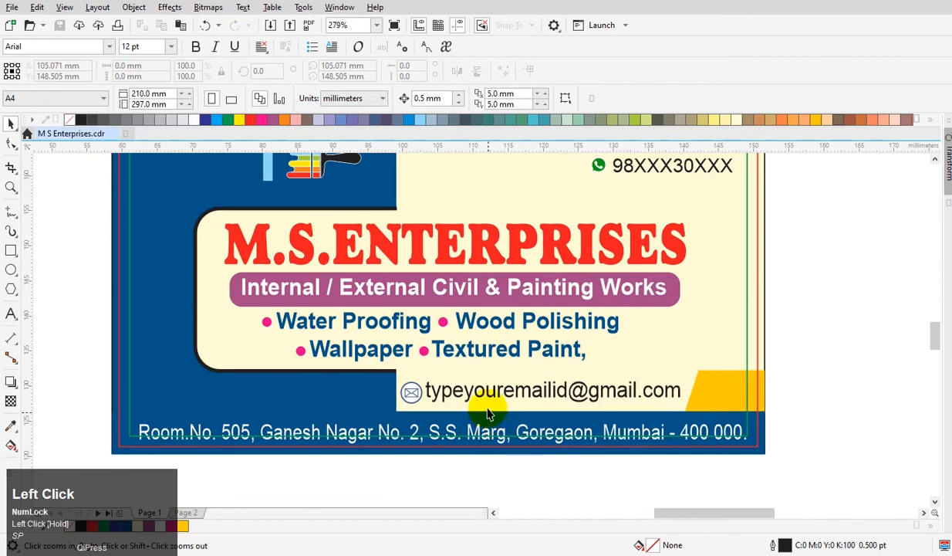
{"action": "left_click", "coordinate": [481, 394]}
{"action": "key", "text": "ctrl+z"}
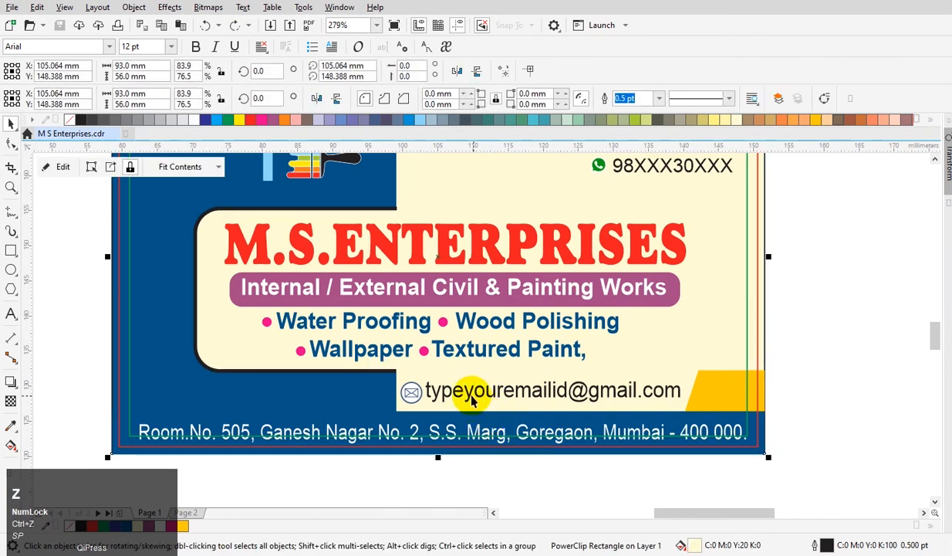
{"action": "left_click", "coordinate": [471, 393]}
{"action": "left_click_drag", "start_coordinate": [473, 396], "coordinate": [473, 390]}
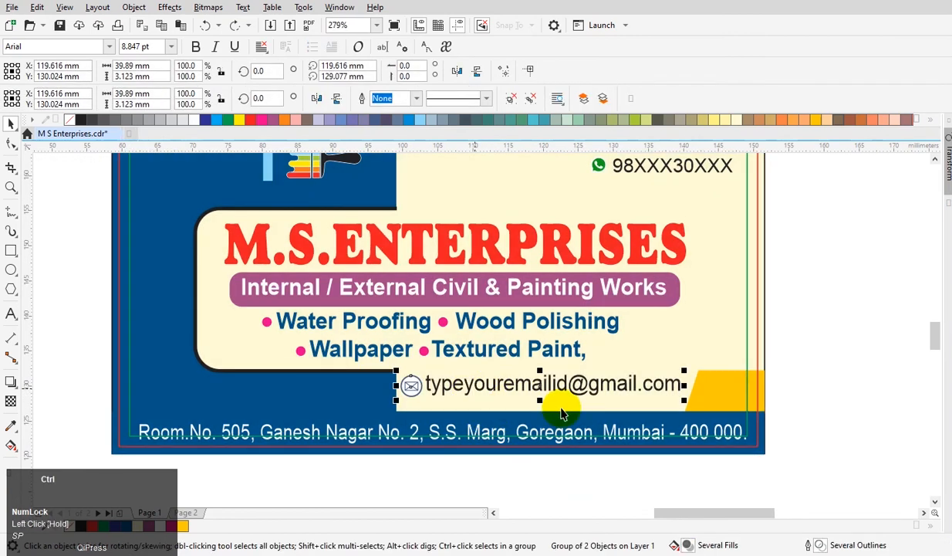
{"action": "left_click", "coordinate": [730, 393]}
Move the blue bottom strip up about 1.2 mm and raise the address text inside the green margin
{"action": "left_click", "coordinate": [546, 418]}
{"action": "left_click_drag", "start_coordinate": [545, 418], "coordinate": [555, 414]}
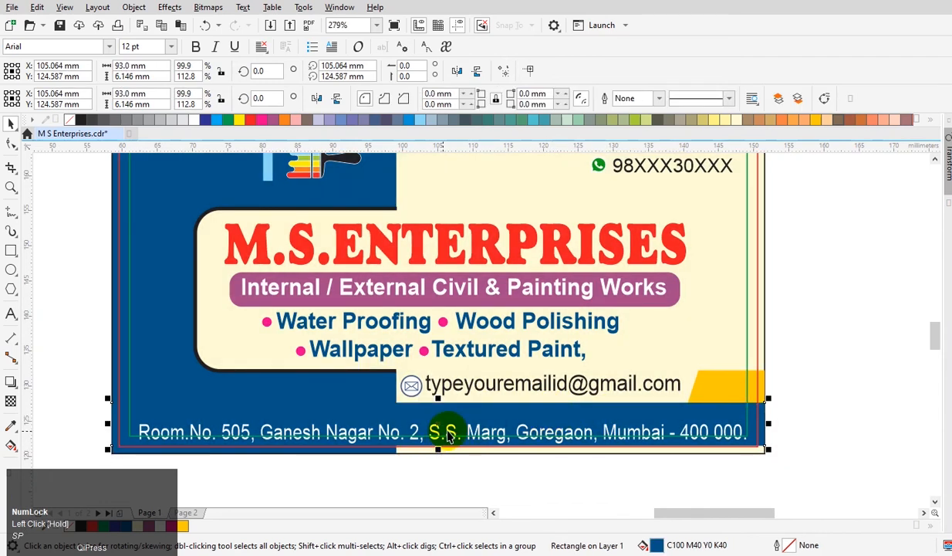
{"action": "left_click_drag", "start_coordinate": [451, 436], "coordinate": [455, 431]}
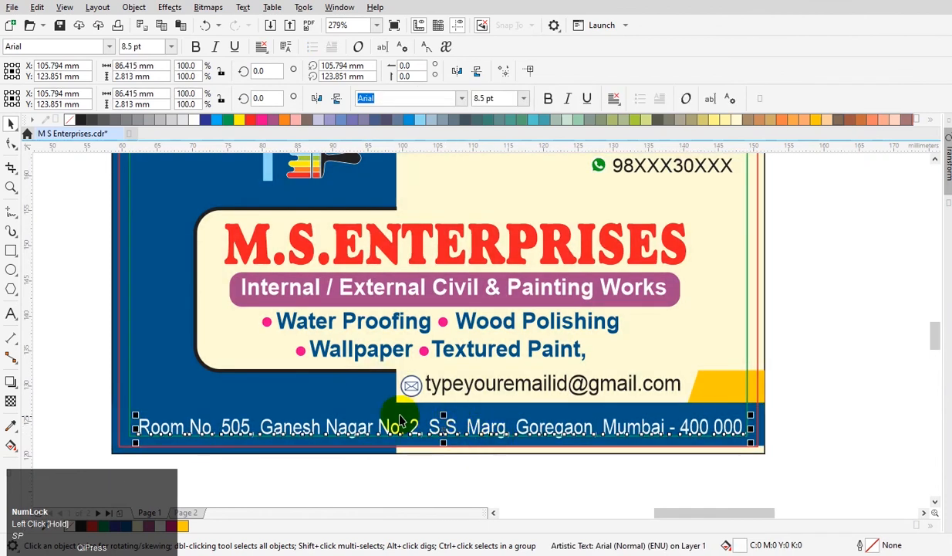
Centre the address text horizontally on the card and save the file
{"action": "left_click", "coordinate": [279, 372], "text": "shift"}
{"action": "key", "text": "c"}
{"action": "left_click", "coordinate": [643, 455]}
{"action": "key", "text": "ctrl+s"}
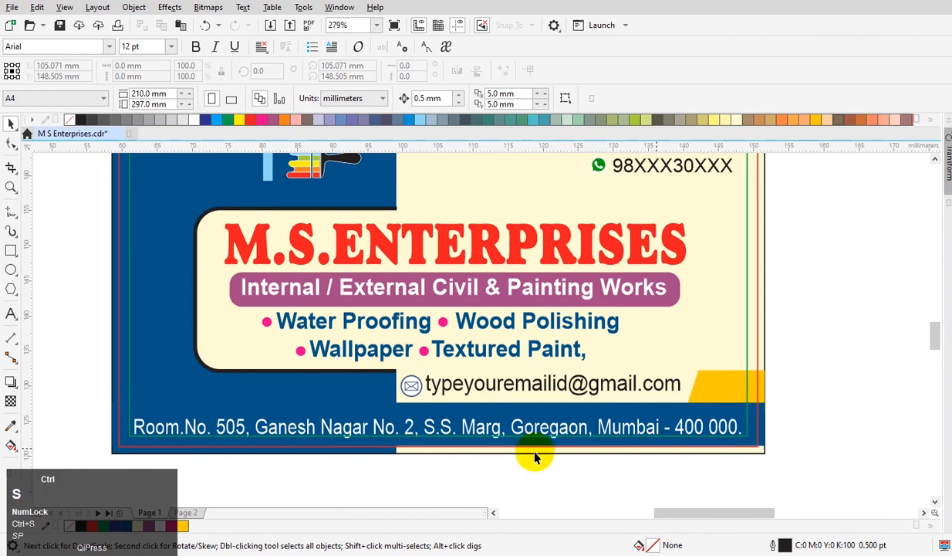
Stretch the blue strip down to the card's bottom edge, making it about 7.2 mm high, and save the file
{"action": "left_click", "coordinate": [440, 452]}
{"action": "left_click_drag", "start_coordinate": [449, 457], "coordinate": [464, 457]}
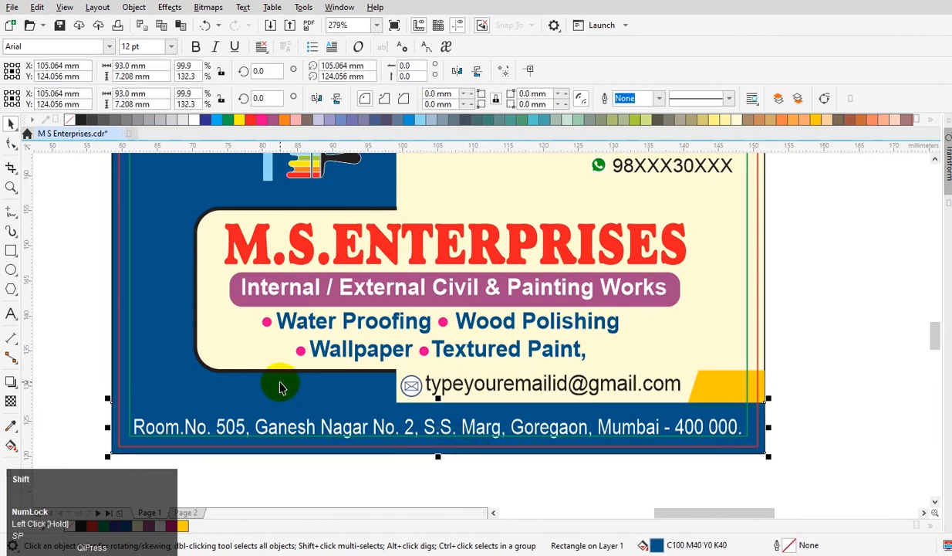
{"action": "left_click", "coordinate": [112, 378], "text": "shift"}
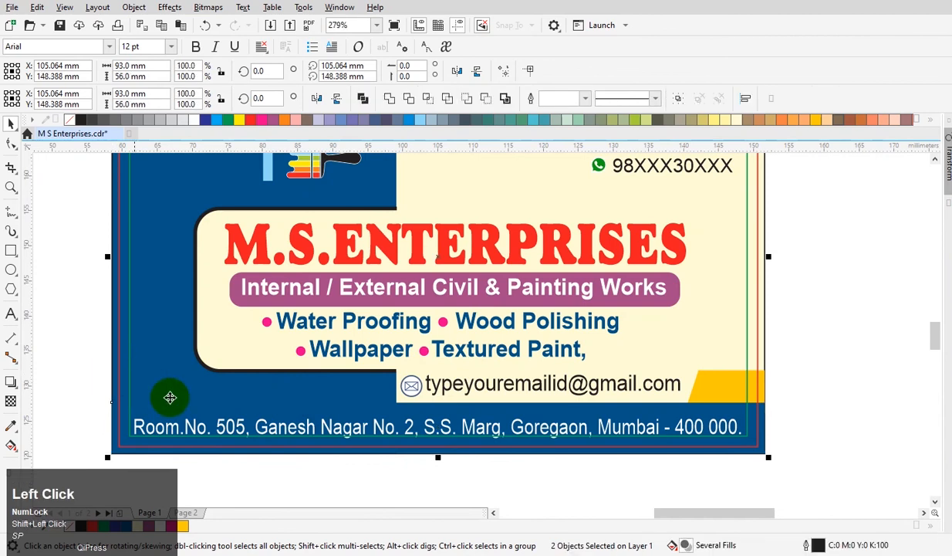
{"action": "left_click", "coordinate": [608, 480]}
{"action": "left_click", "coordinate": [776, 480]}
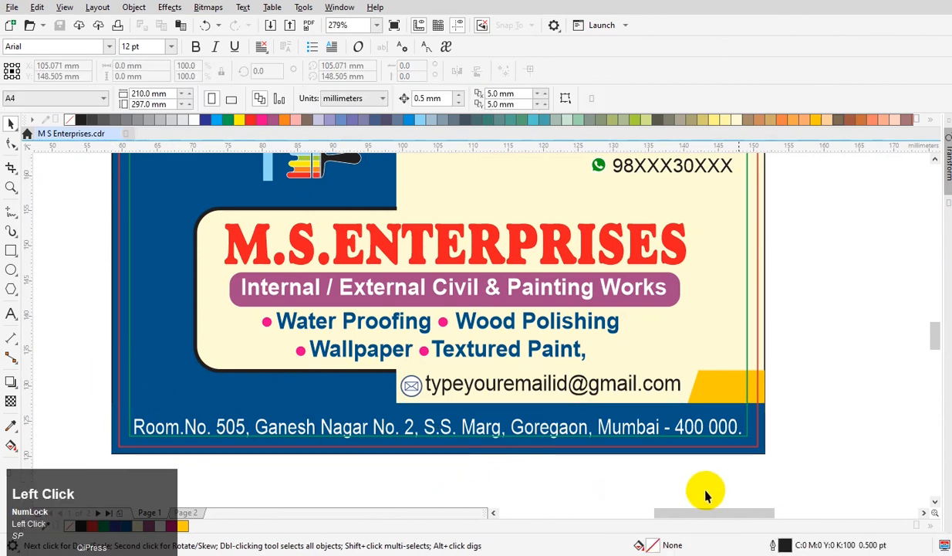
Inspect the card's layout against the margin rectangles in a full-screen preview
{"action": "key", "text": "F3"}
{"action": "key", "text": "F2"}
{"action": "left_click_drag", "start_coordinate": [326, 216], "coordinate": [683, 440]}
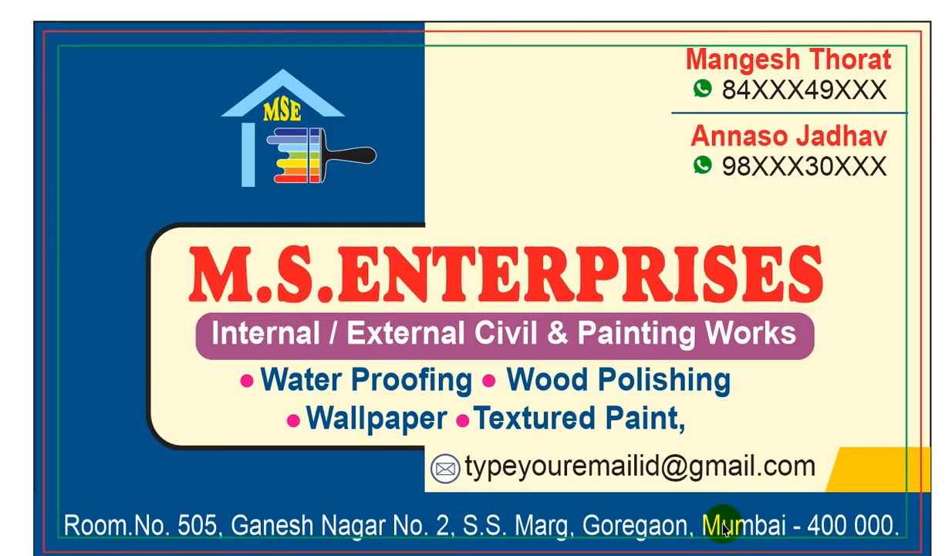
{"action": "left_click", "coordinate": [723, 525]}
Delete the green and red margin rectangles from the card and preview the design full screen
{"action": "key", "text": "F3"}
{"action": "key", "text": "F2"}
{"action": "left_click_drag", "start_coordinate": [420, 307], "coordinate": [766, 500]}
{"action": "left_click", "coordinate": [257, 209]}
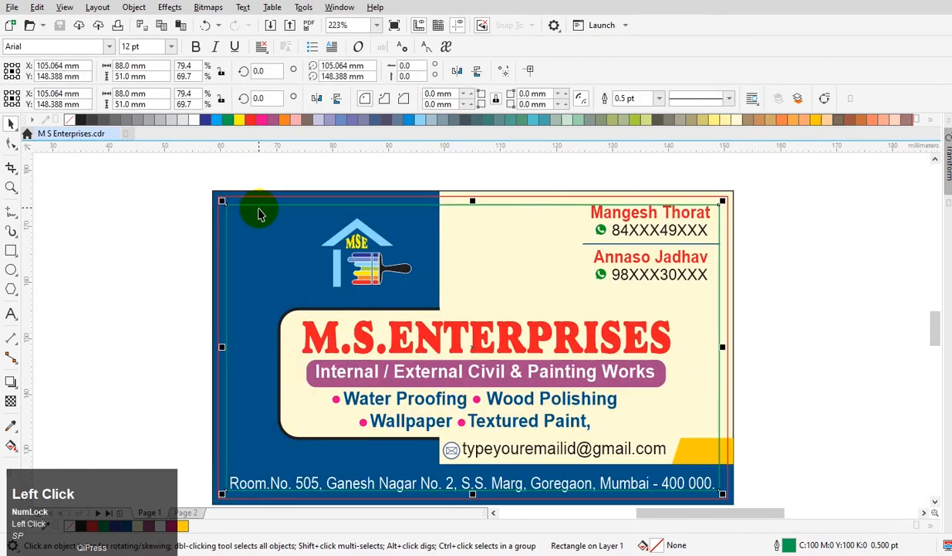
{"action": "key", "text": "Delete"}
{"action": "left_click", "coordinate": [246, 202]}
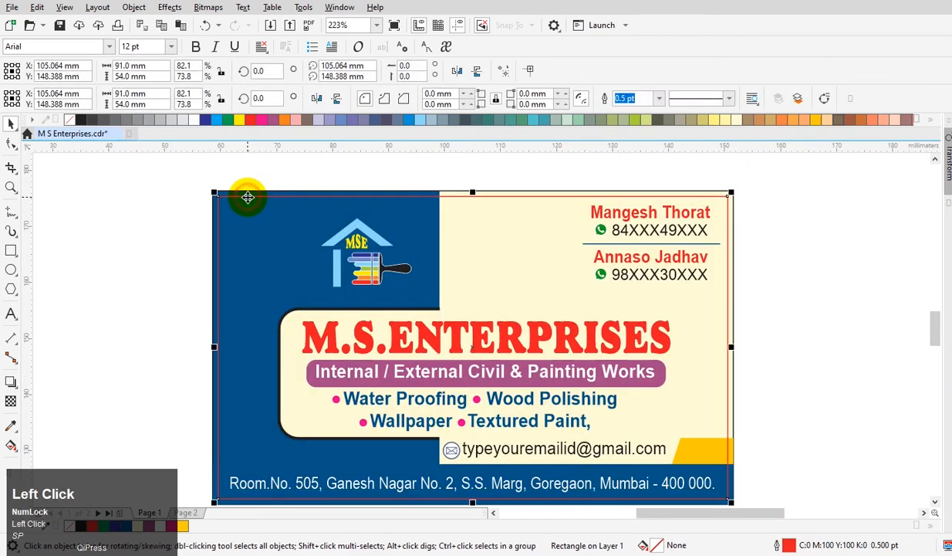
{"action": "key", "text": "Delete"}
{"action": "key", "text": "F9"}
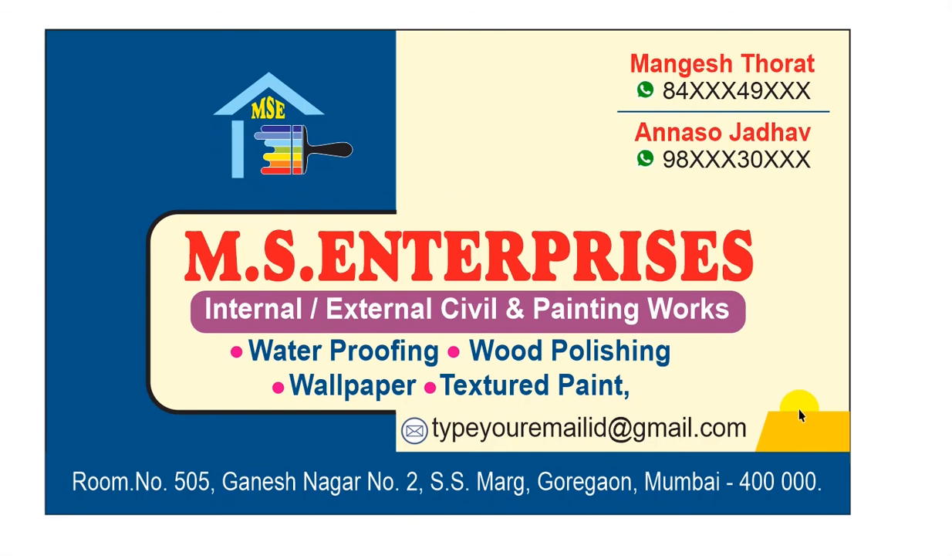